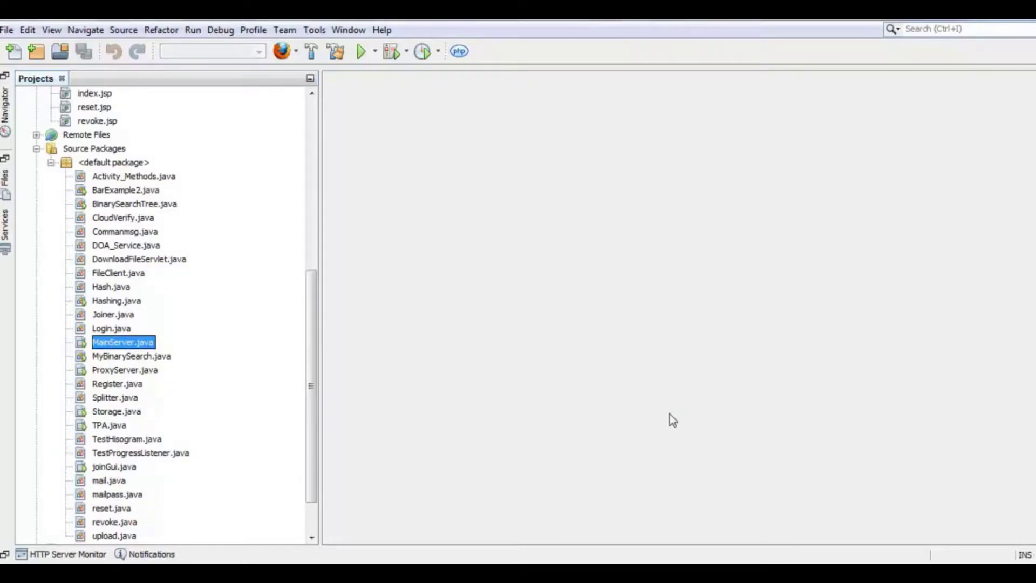
- Run SecureLightweight, then expand PublicAuditing down to its publicauditing package and select CLoudnode.java
{"action": "key", "text": "F6"}
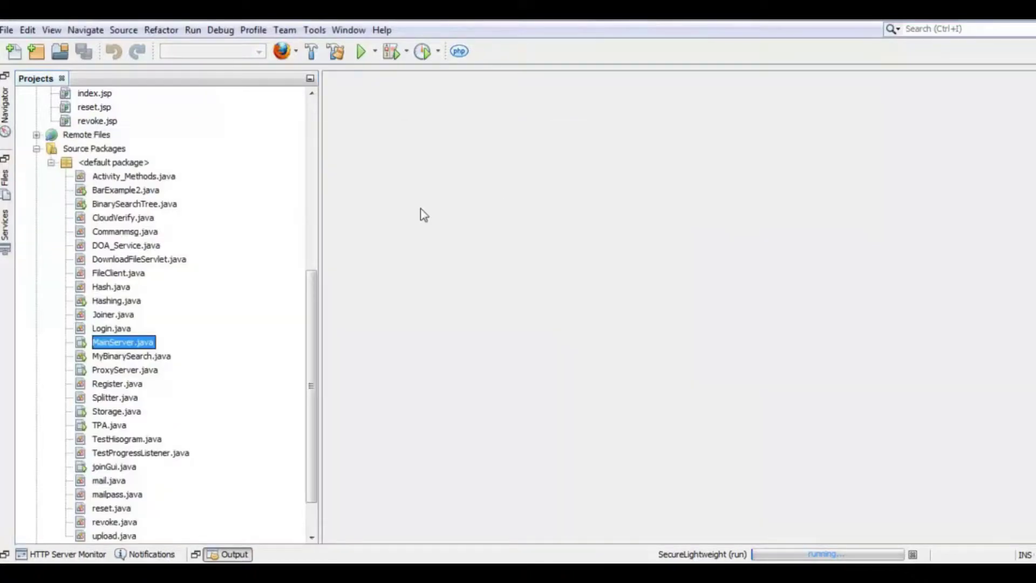
{"action": "scroll", "coordinate": [104, 273], "scroll_direction": "up", "scroll_amount": 8}
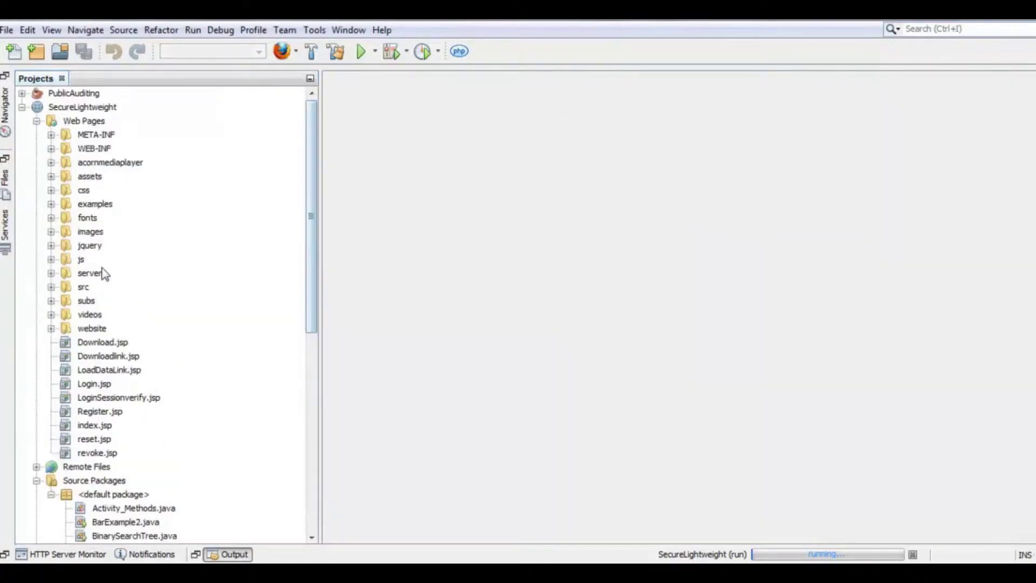
{"action": "left_click", "coordinate": [22, 94]}
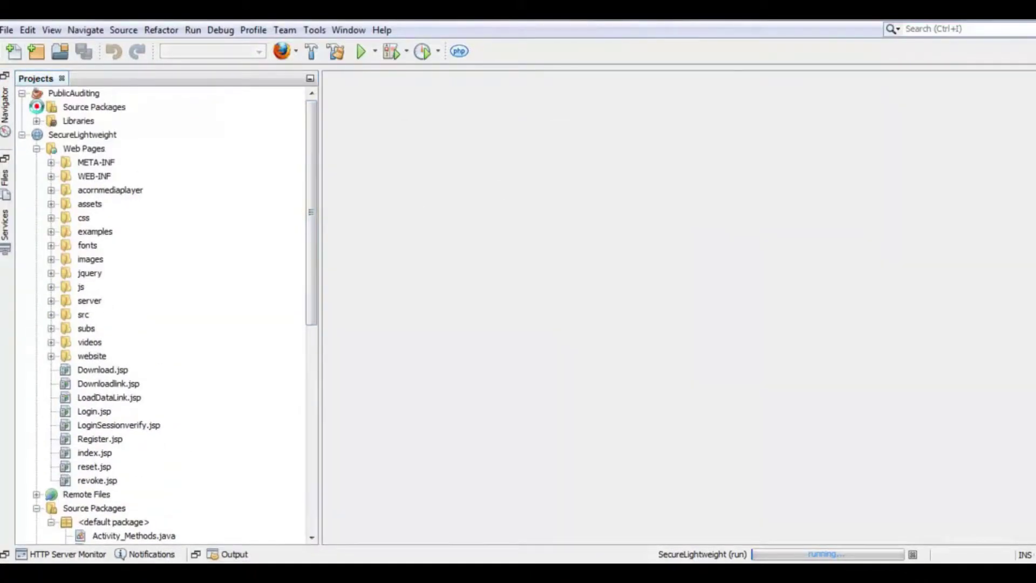
{"action": "left_click", "coordinate": [37, 107]}
{"action": "scroll", "coordinate": [54, 181], "scroll_direction": "down", "scroll_amount": 5}
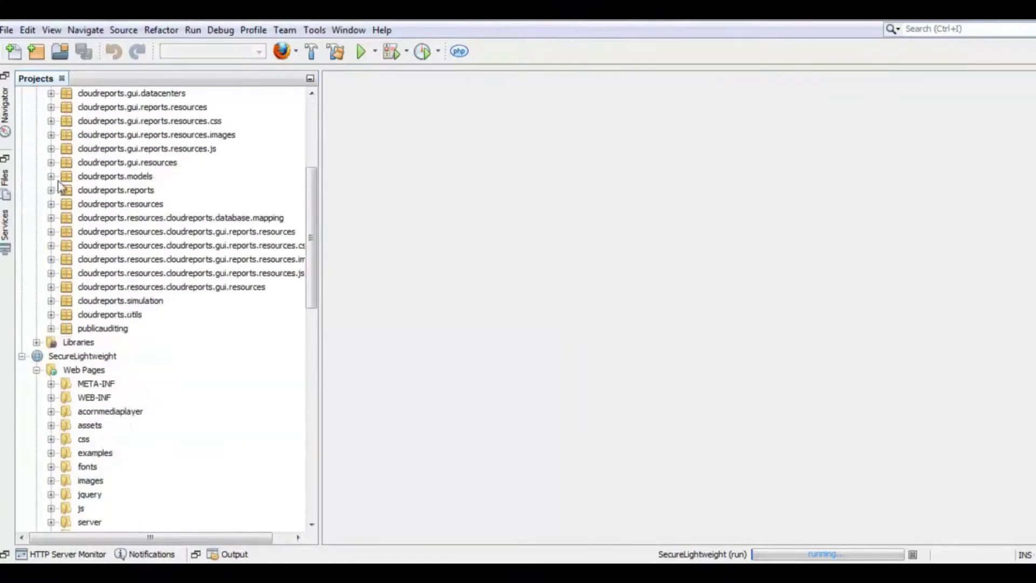
{"action": "left_click", "coordinate": [50, 329]}
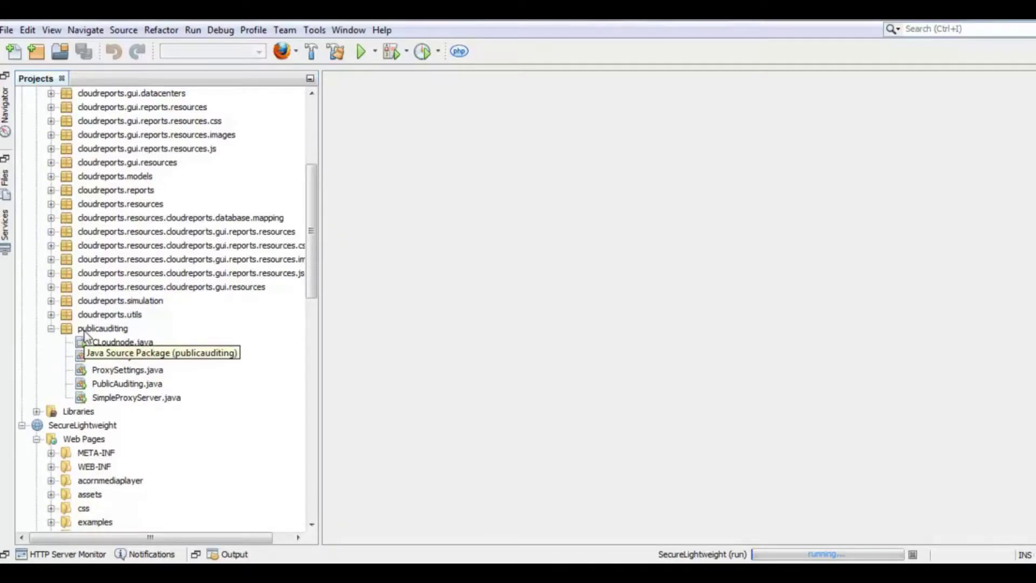
{"action": "left_click", "coordinate": [118, 344]}
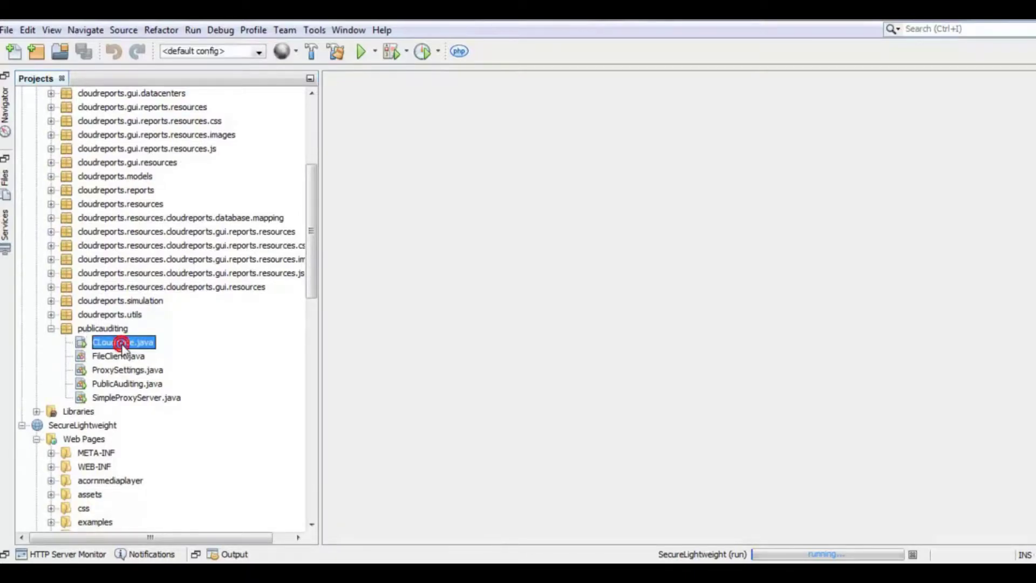
- Run CLoudnode.java as a cloud server on port 2000 and connect it to the main server
{"action": "right_click", "coordinate": [122, 346]}
{"action": "left_click", "coordinate": [168, 269]}
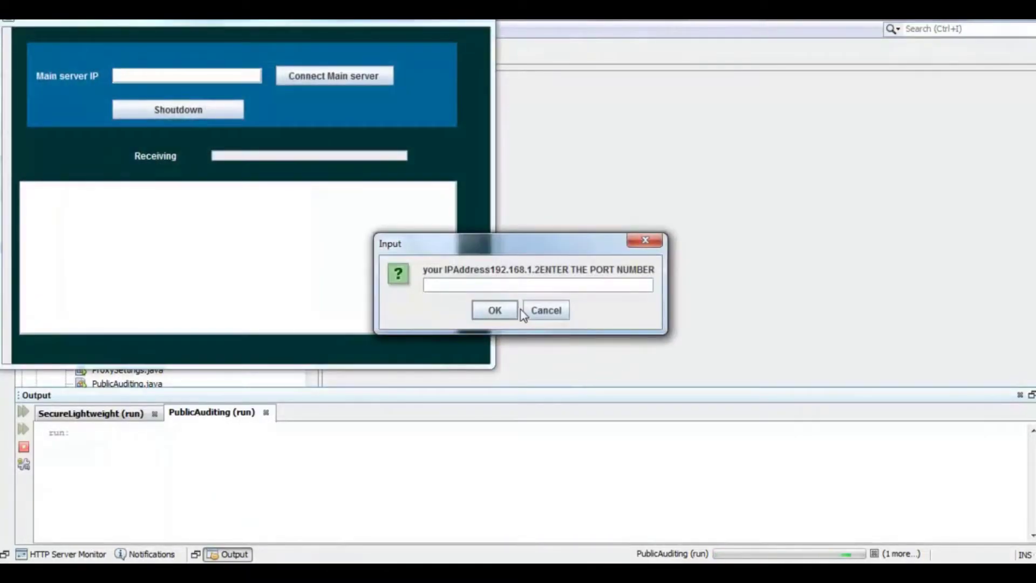
{"action": "type", "text": "2000"}
{"action": "left_click", "coordinate": [493, 310]}
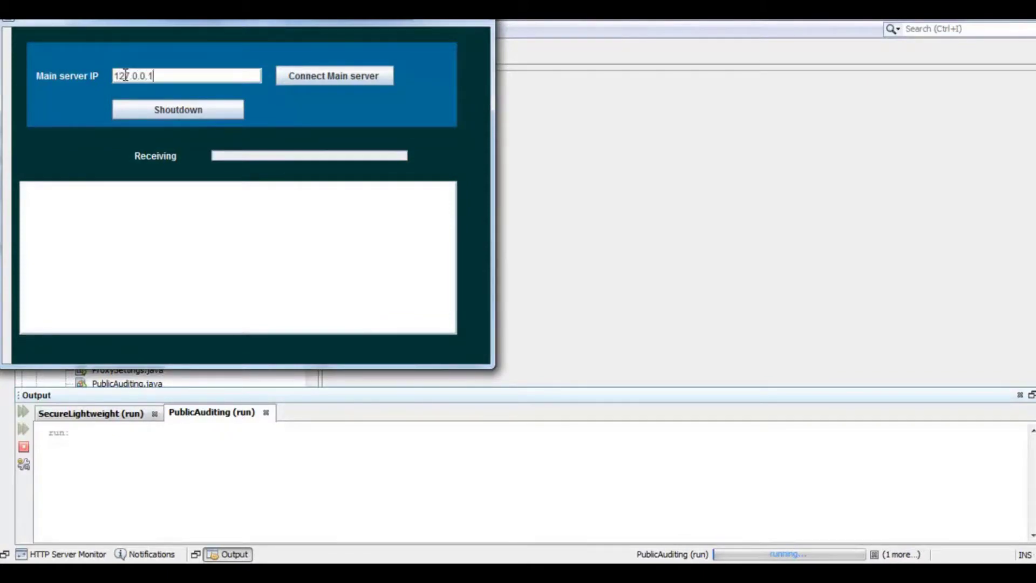
{"action": "left_click", "coordinate": [315, 76]}
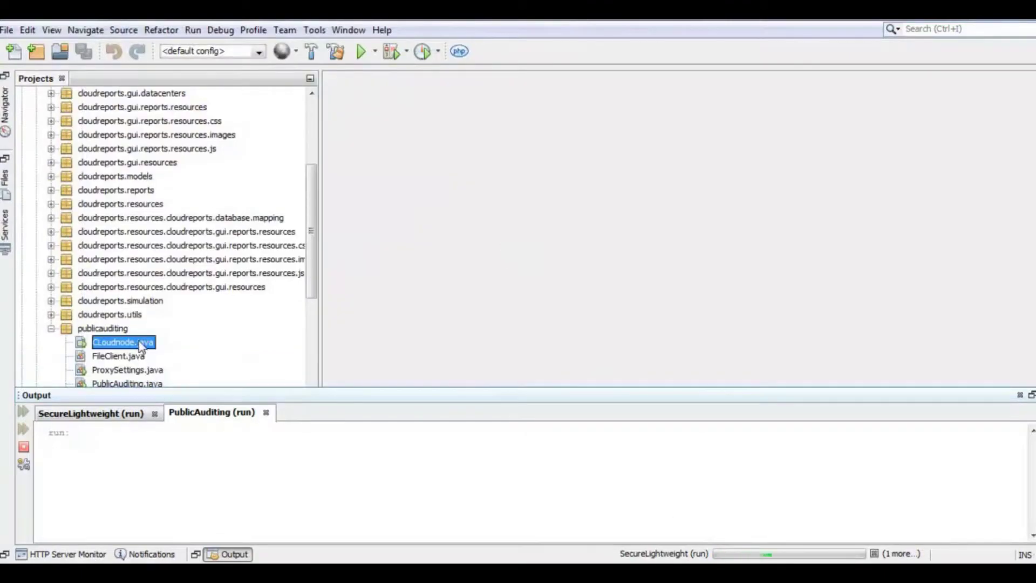
- Launch CLoudnode.java again with 127.0.0.1 as the port, then close the failed server window
{"action": "right_click", "coordinate": [144, 339]}
{"action": "left_click", "coordinate": [182, 267]}
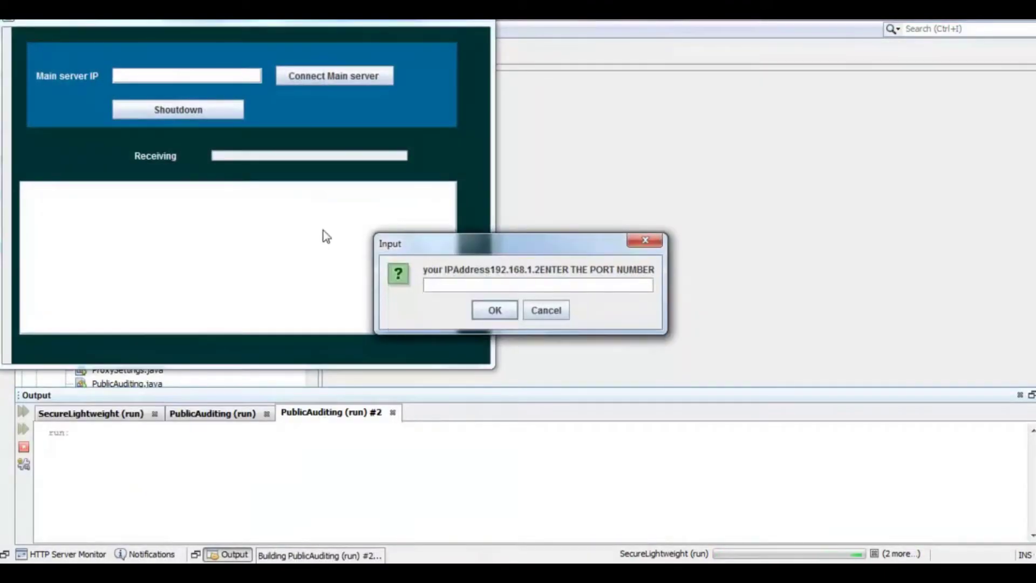
{"action": "type", "text": "127.0.0.1"}
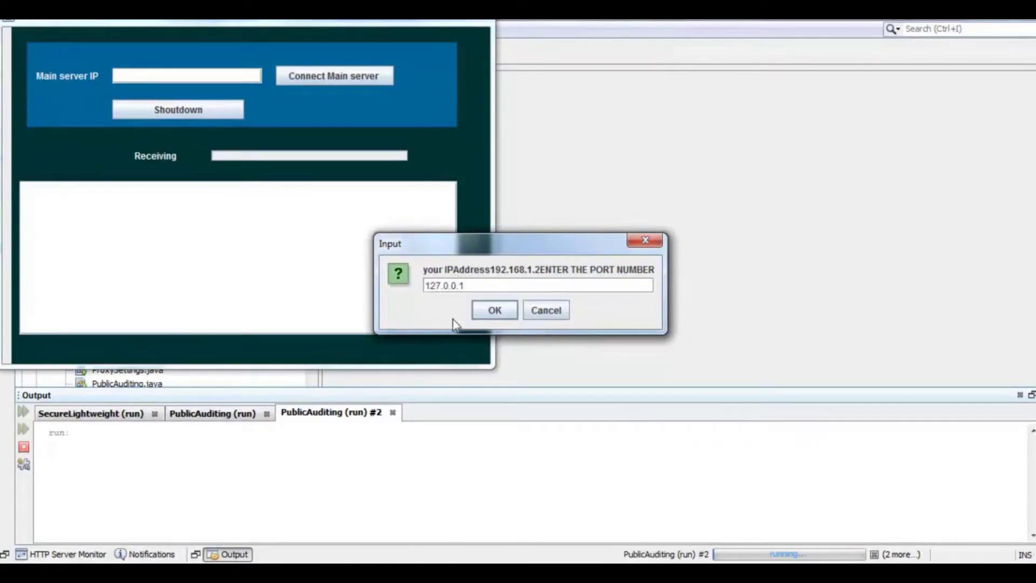
{"action": "left_click", "coordinate": [493, 310]}
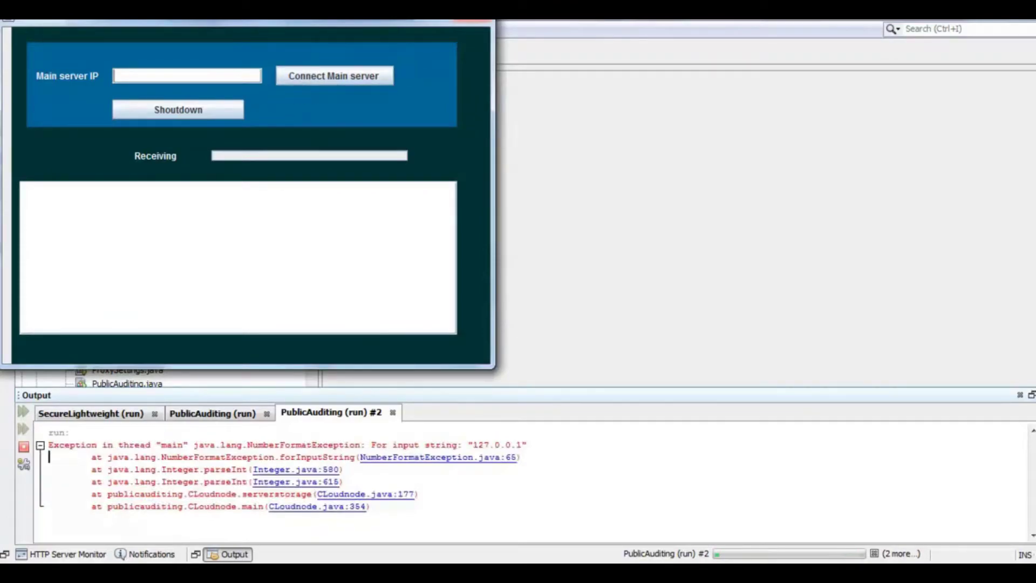
{"action": "left_click", "coordinate": [473, 20]}
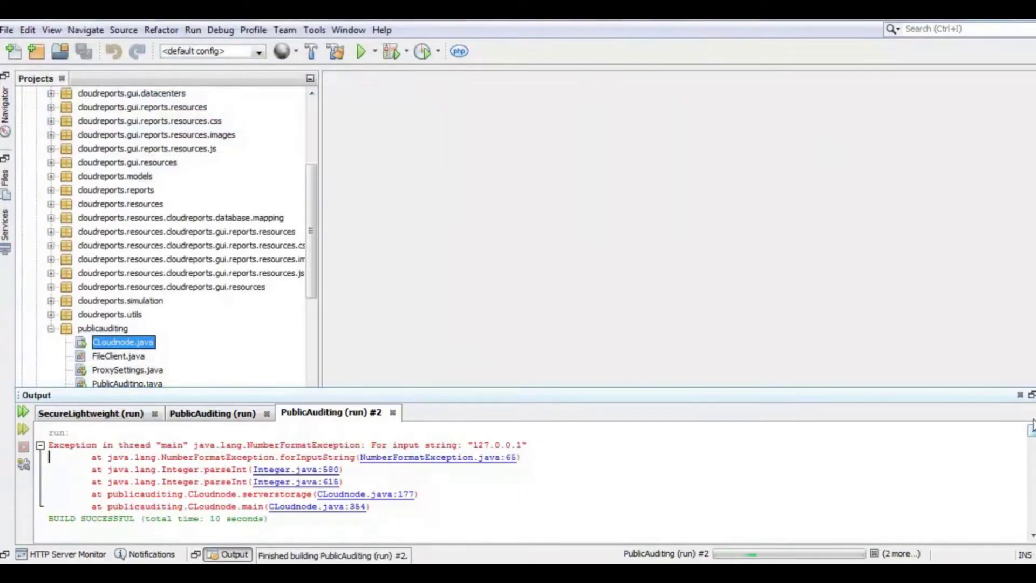
- Clear the error output and launch another CLoudnode.java instance on port 2001
{"action": "right_click", "coordinate": [721, 484]}
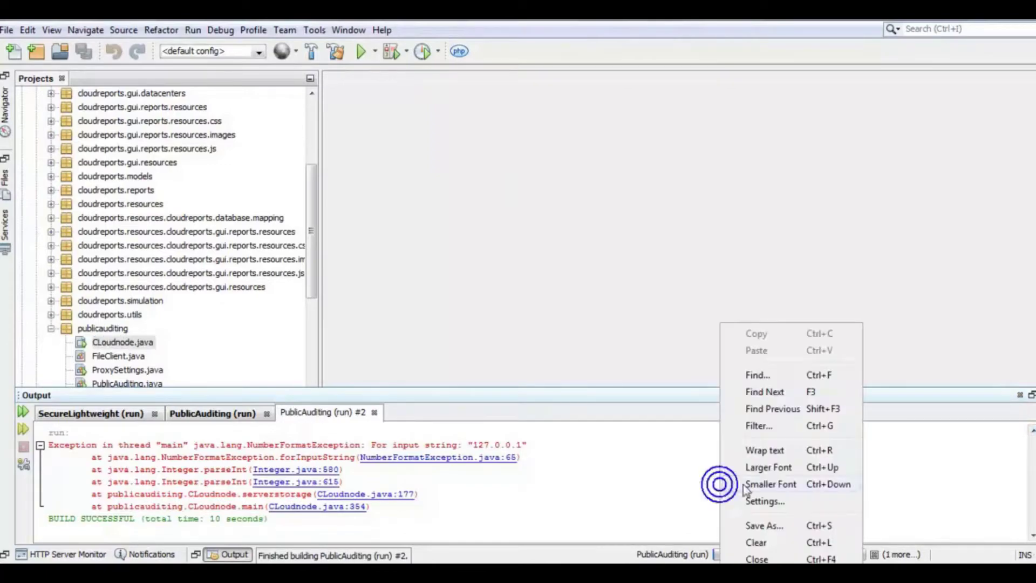
{"action": "left_click", "coordinate": [757, 542]}
{"action": "right_click", "coordinate": [145, 341]}
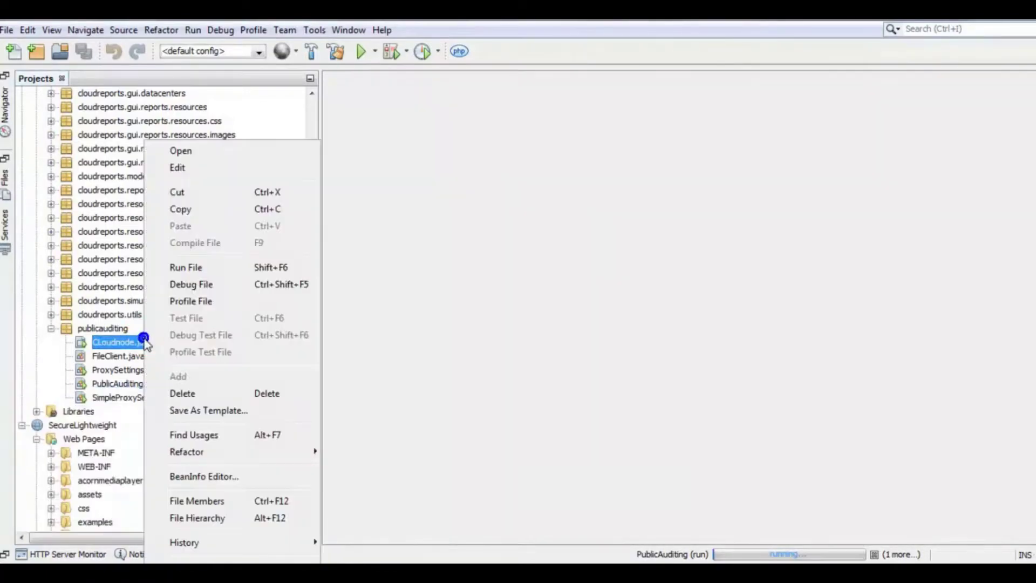
{"action": "left_click", "coordinate": [186, 267]}
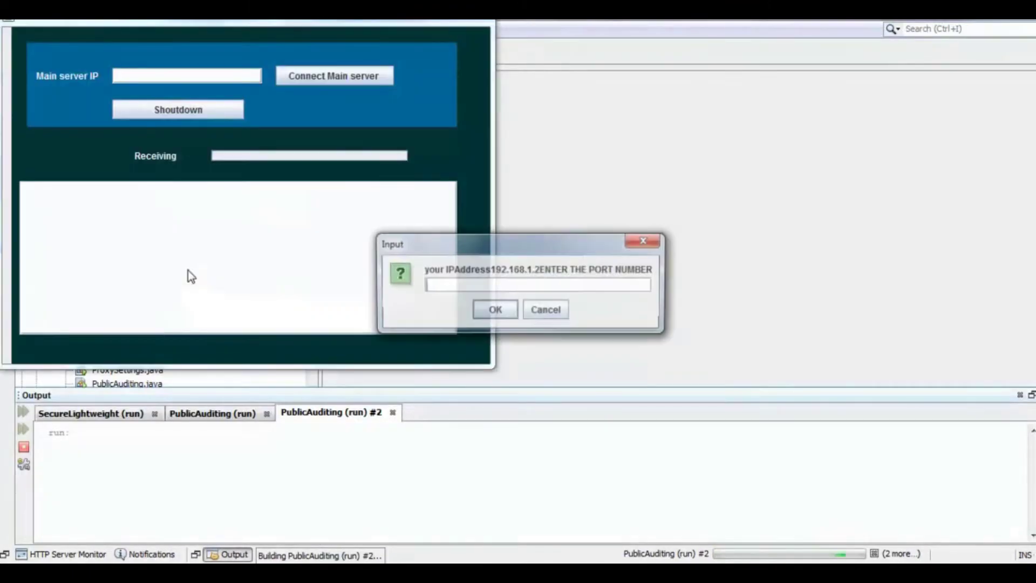
{"action": "left_click", "coordinate": [450, 285]}
{"action": "type", "text": "20"}
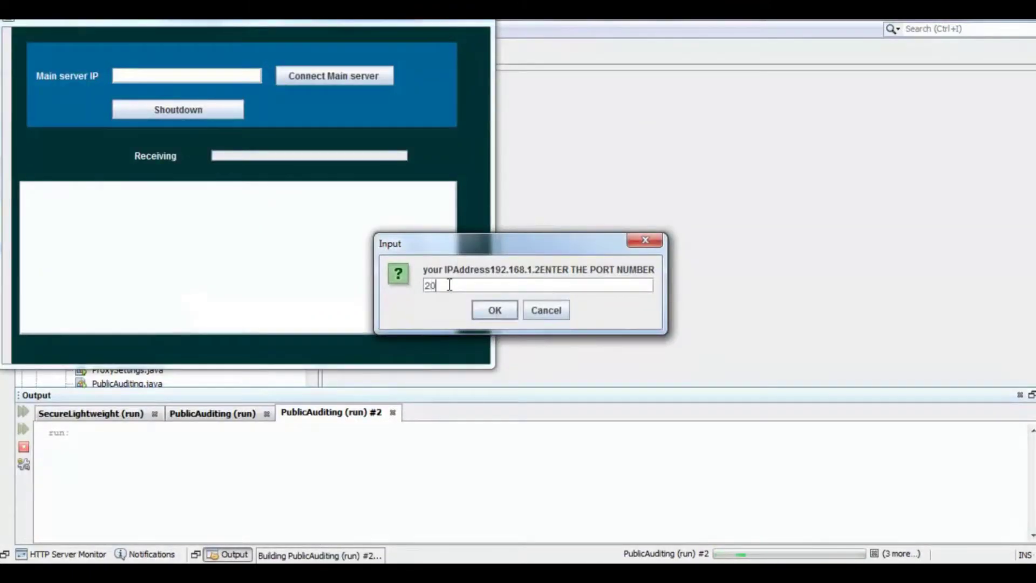
{"action": "type", "text": "01"}
{"action": "left_click", "coordinate": [494, 315]}
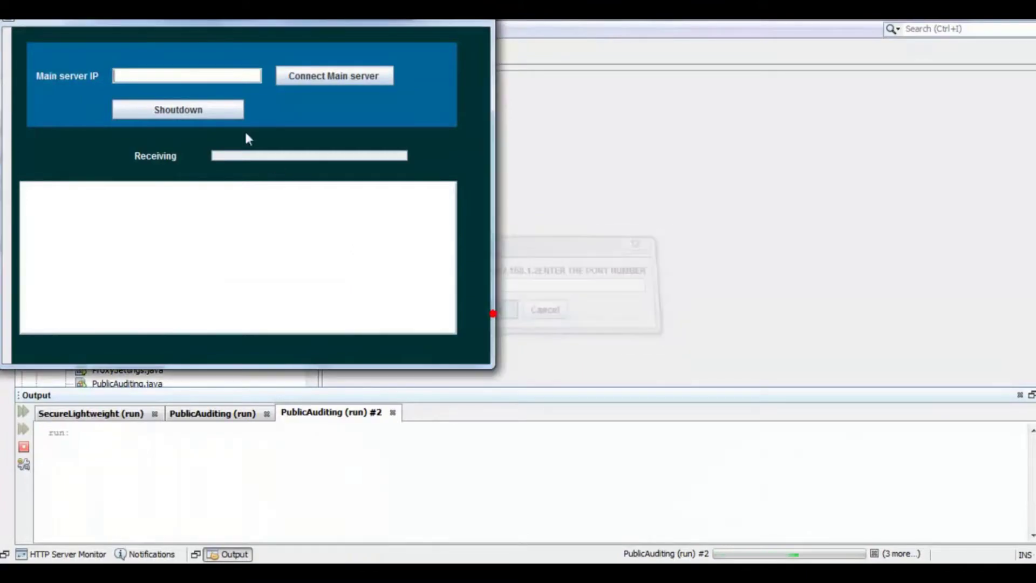
- Connect the port 2001 server to main server 127.0.0.1 and arrange both server windows
{"action": "left_click", "coordinate": [189, 76]}
{"action": "type", "text": "127.0.0"}
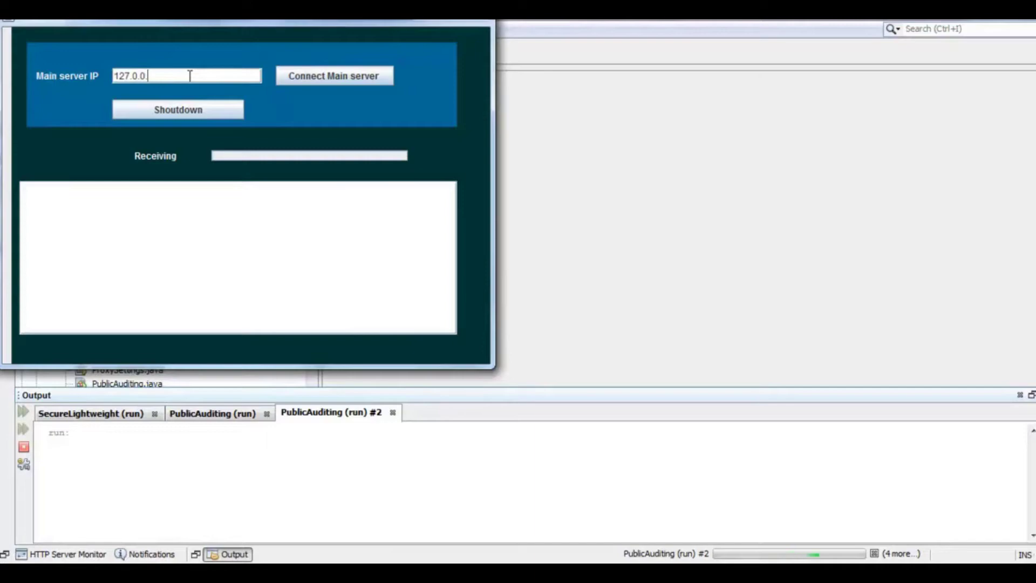
{"action": "type", "text": ".1"}
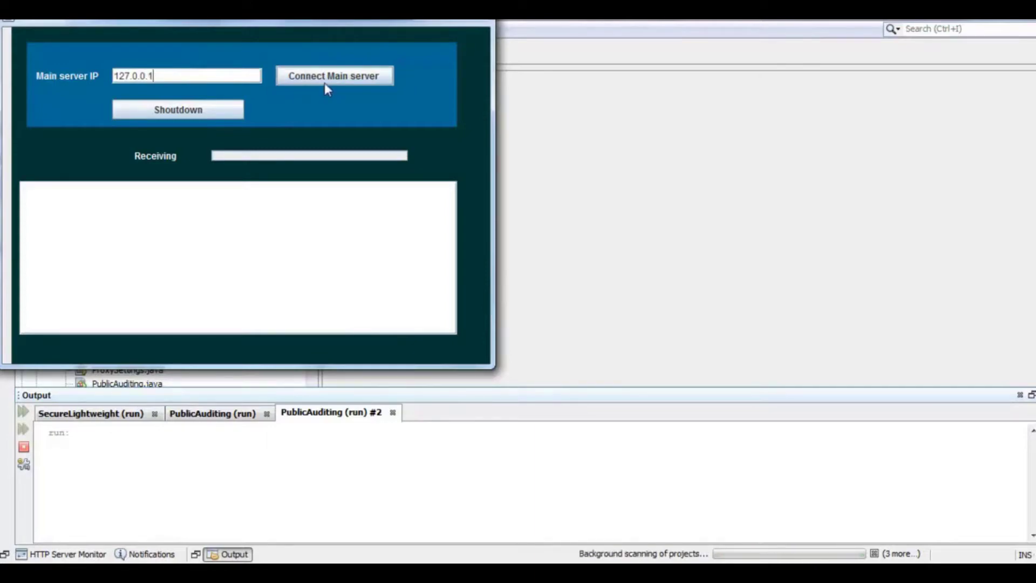
{"action": "left_click", "coordinate": [326, 75]}
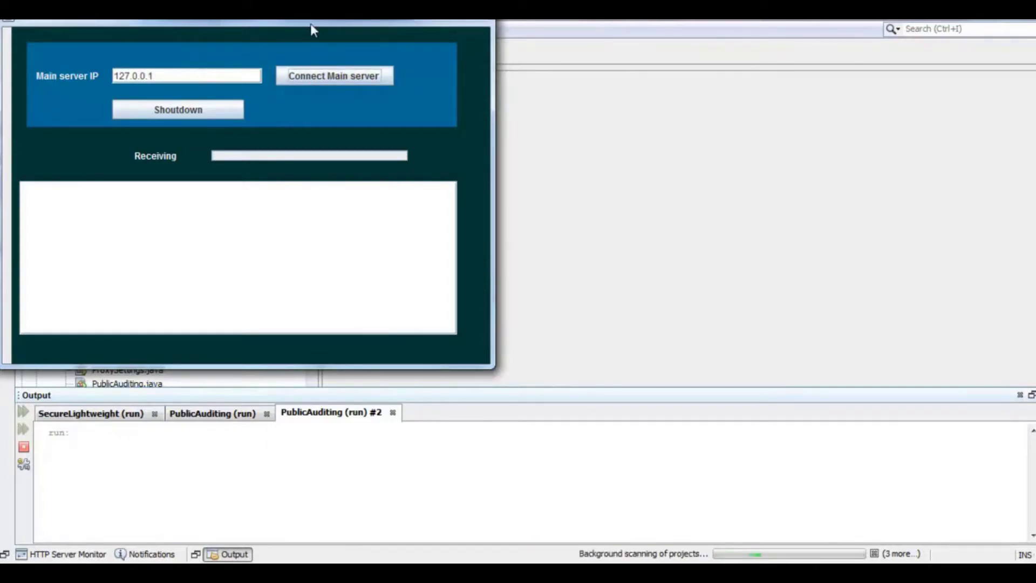
{"action": "left_click_drag", "start_coordinate": [310, 24], "coordinate": [863, 135]}
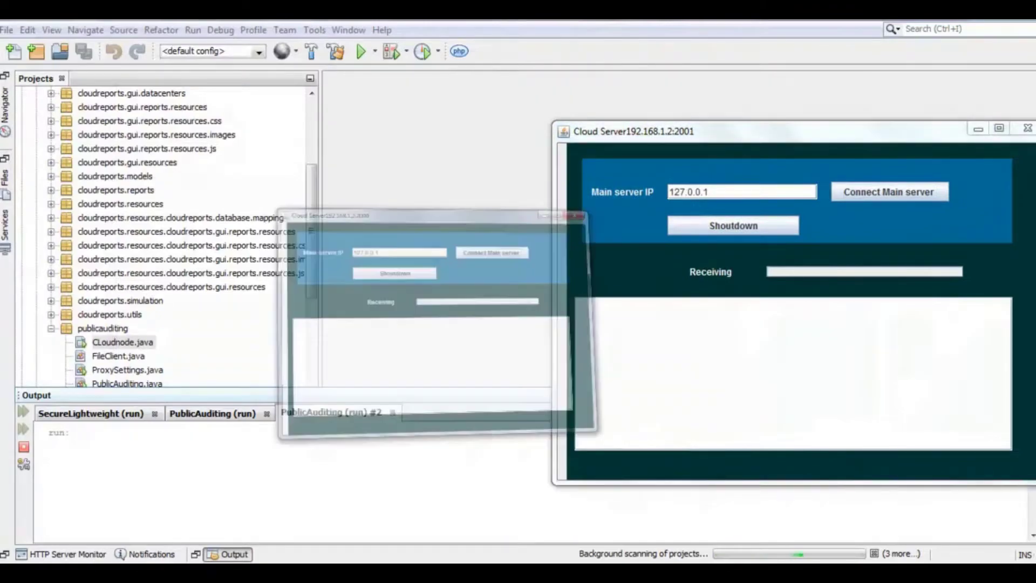
{"action": "left_click_drag", "start_coordinate": [123, 15], "coordinate": [184, 134]}
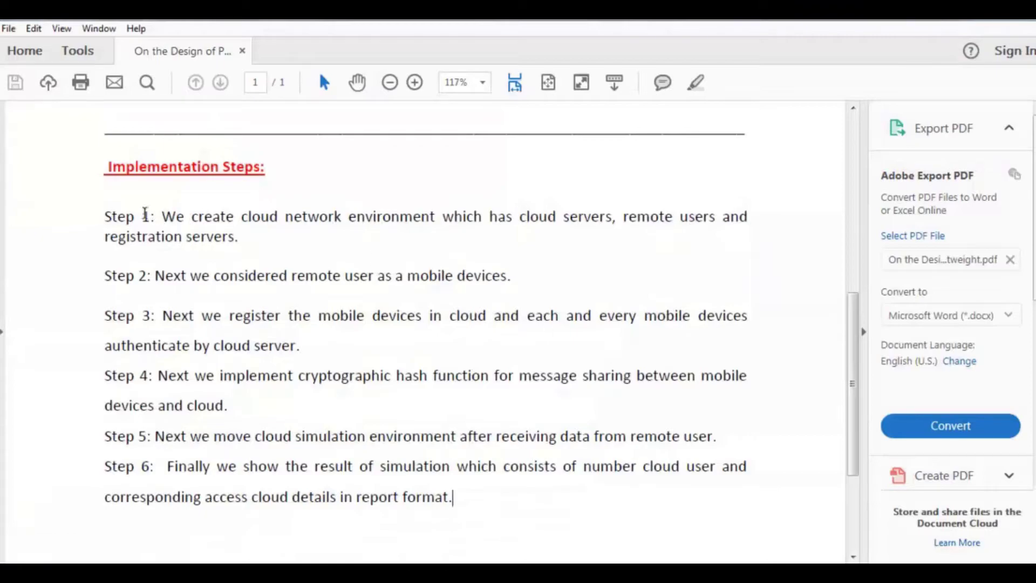
- Walk through Implementation Steps 1 to 3 in the paper, including Step 3's authentication part
{"action": "left_click", "coordinate": [105, 217]}
{"action": "left_click", "coordinate": [165, 275]}
{"action": "left_click", "coordinate": [169, 315]}
{"action": "left_click", "coordinate": [148, 353]}
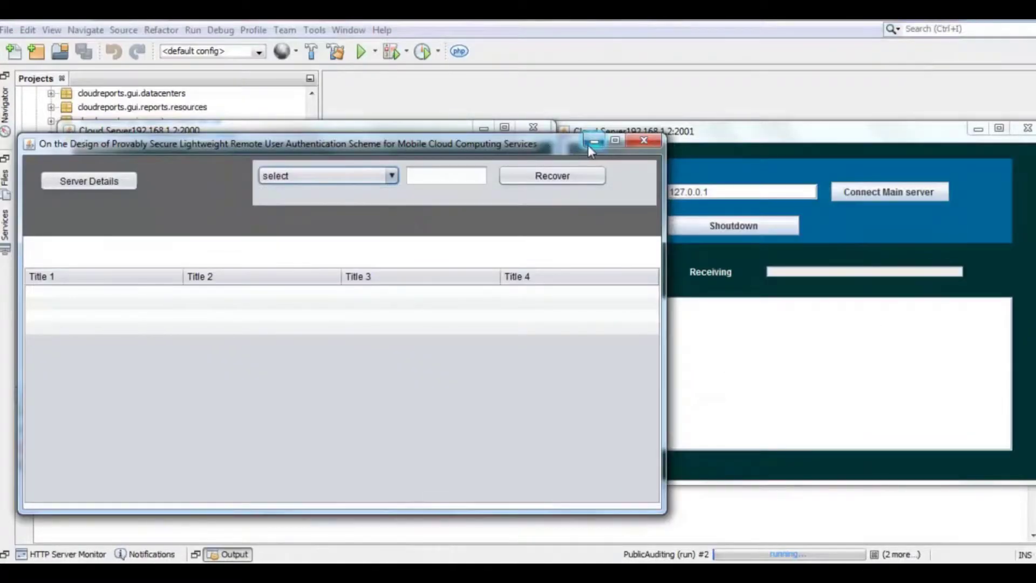
- List the Server Details in the authentication window and select the port 2000 server row
{"action": "left_click", "coordinate": [589, 144]}
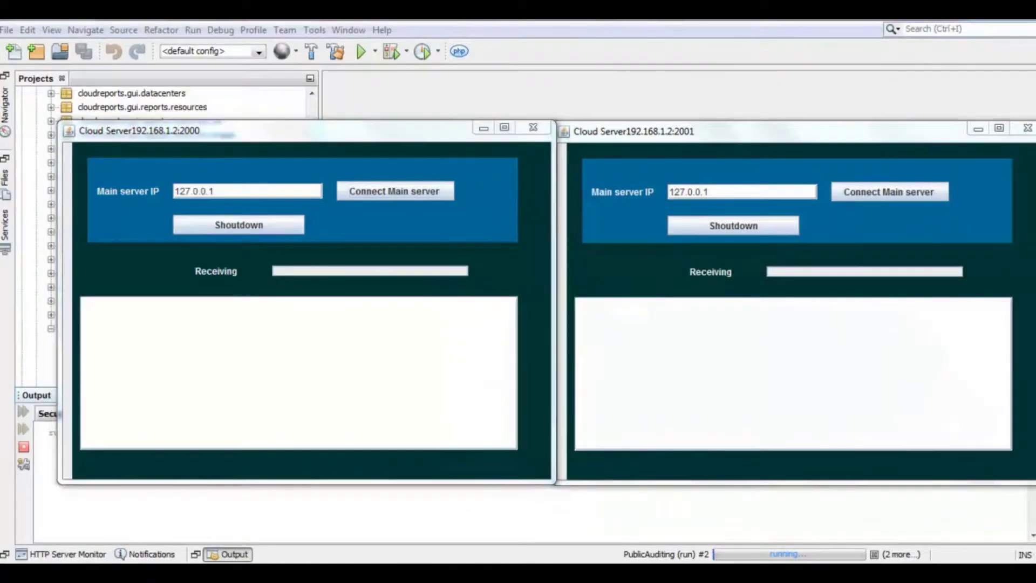
{"action": "key", "text": "alt+Tab"}
{"action": "left_click", "coordinate": [107, 183]}
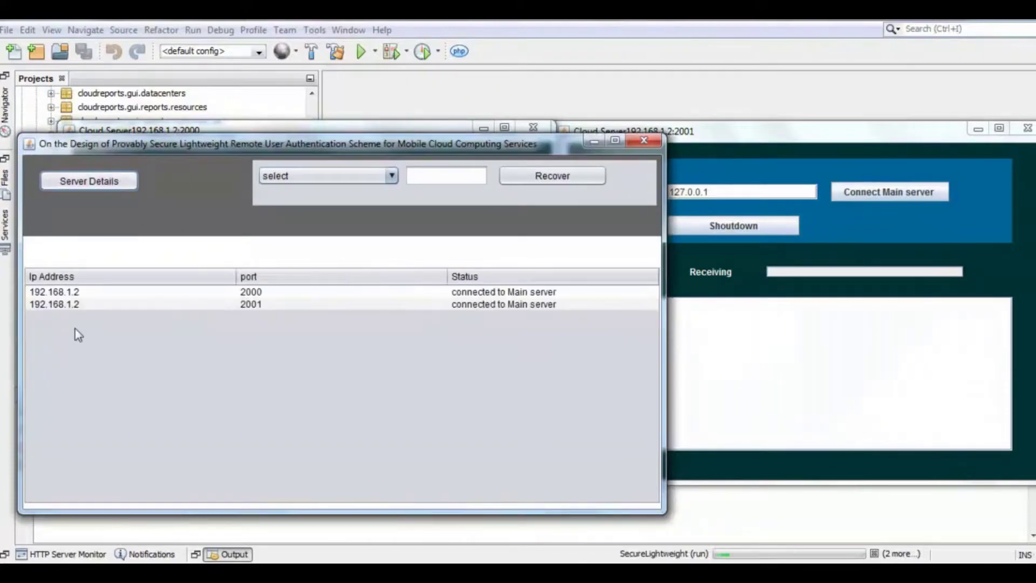
{"action": "left_click", "coordinate": [52, 292]}
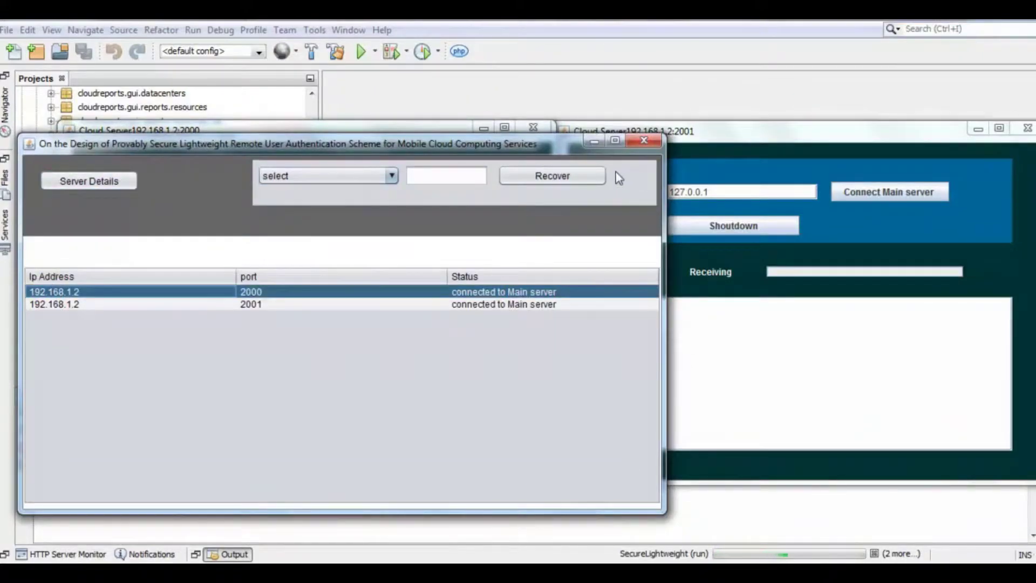
- Minimize the authentication and both cloud server windows, then scroll the Projects tree to SecureLightweight's files
{"action": "left_click", "coordinate": [590, 143]}
{"action": "left_click", "coordinate": [476, 127]}
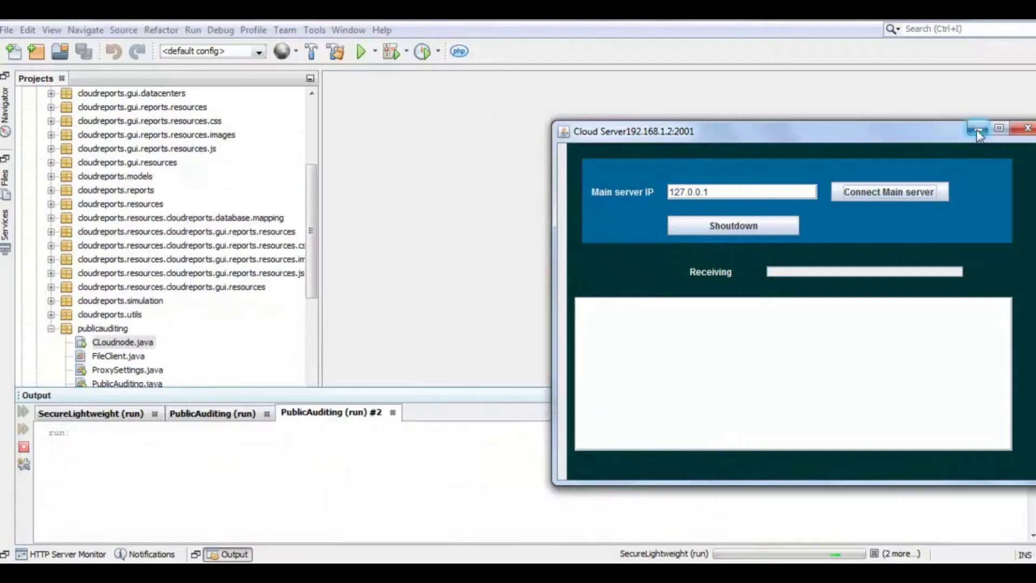
{"action": "left_click", "coordinate": [978, 130]}
{"action": "left_click", "coordinate": [135, 249]}
{"action": "scroll", "coordinate": [164, 384], "scroll_direction": "up", "scroll_amount": 5}
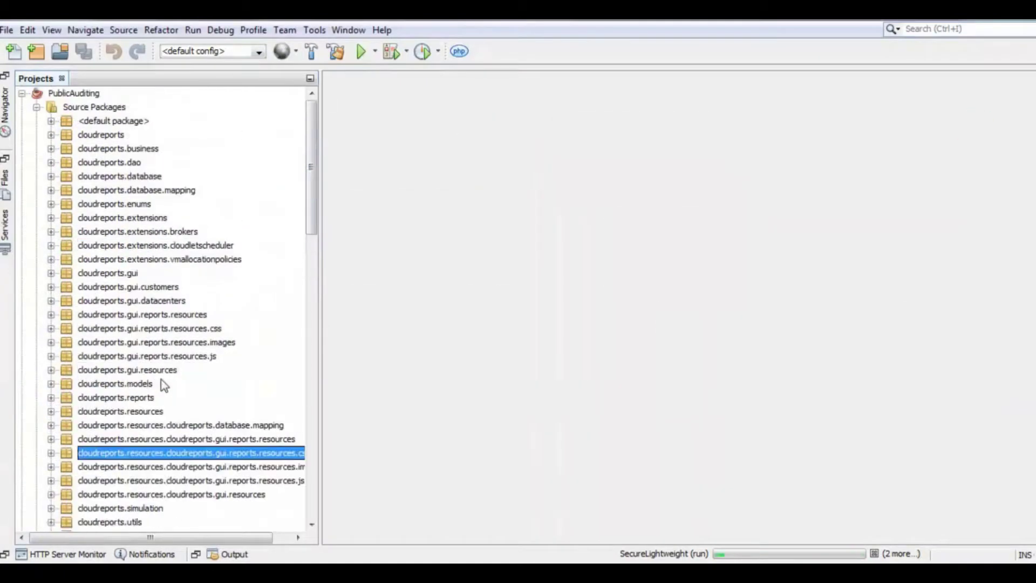
{"action": "scroll", "coordinate": [163, 384], "scroll_direction": "down", "scroll_amount": 12}
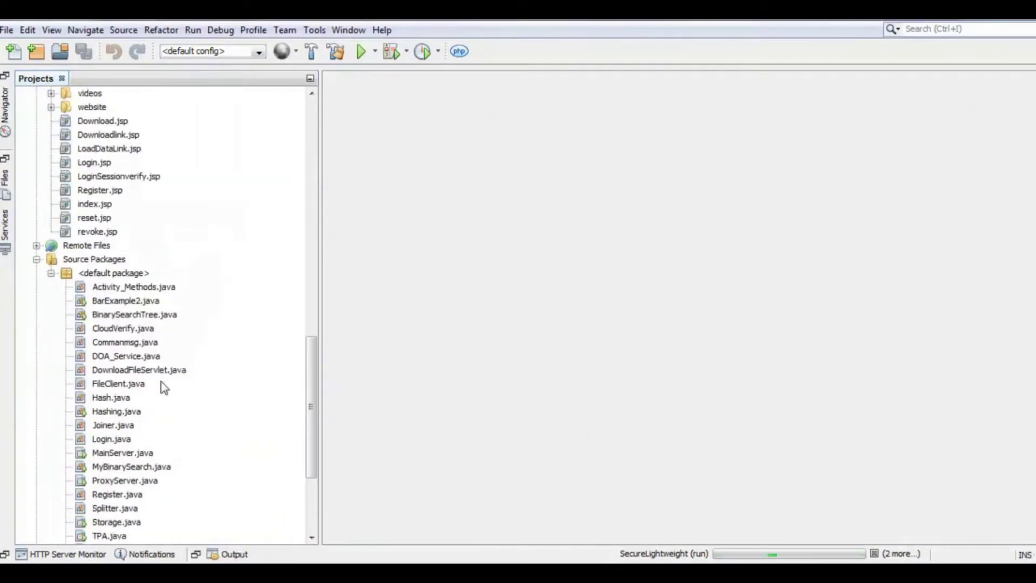
{"action": "scroll", "coordinate": [163, 384], "scroll_direction": "down", "scroll_amount": 10}
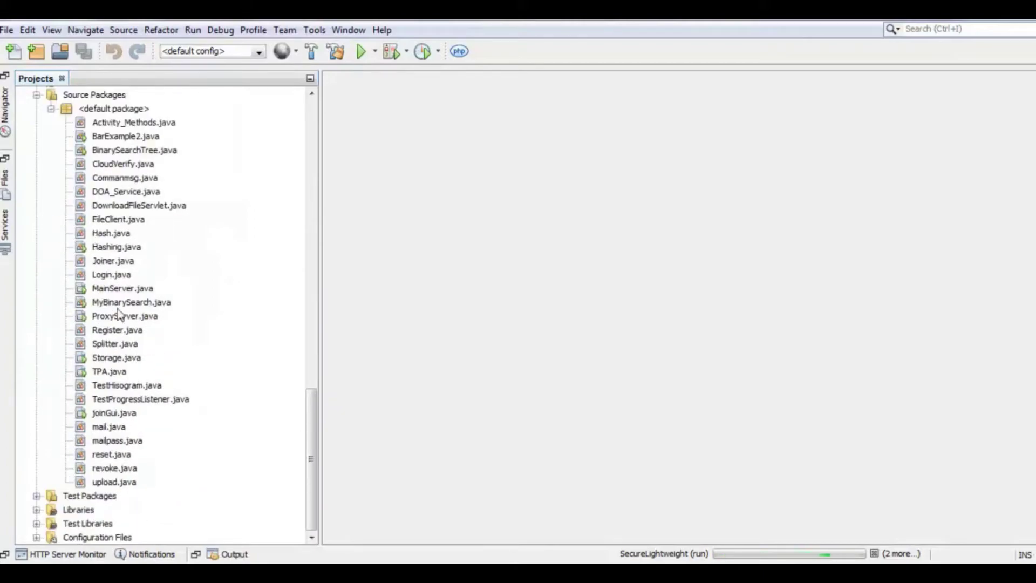
- Run ProxyServer.java to start the proxy server and open its form in Design view
{"action": "right_click", "coordinate": [121, 318]}
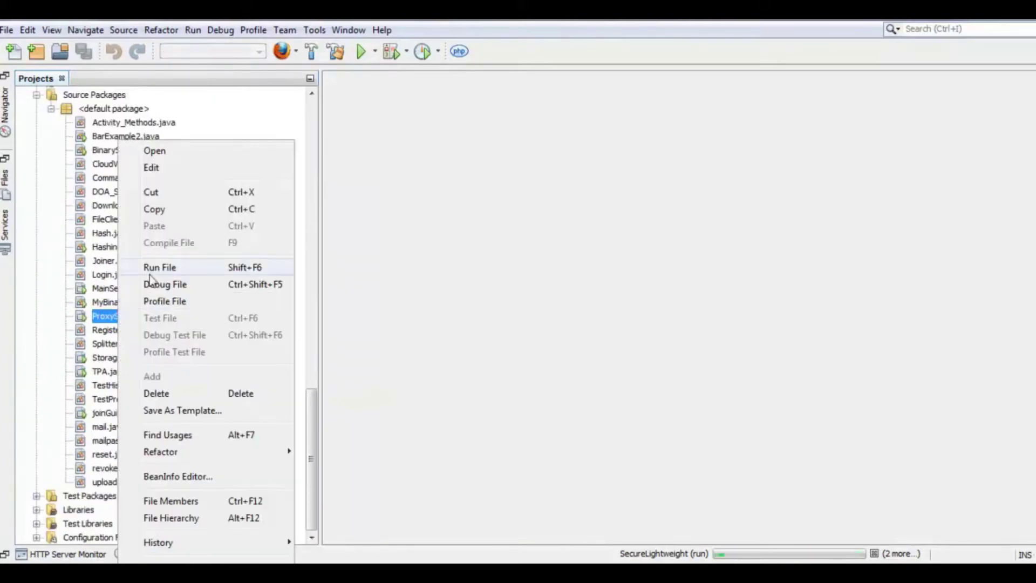
{"action": "left_click", "coordinate": [161, 266]}
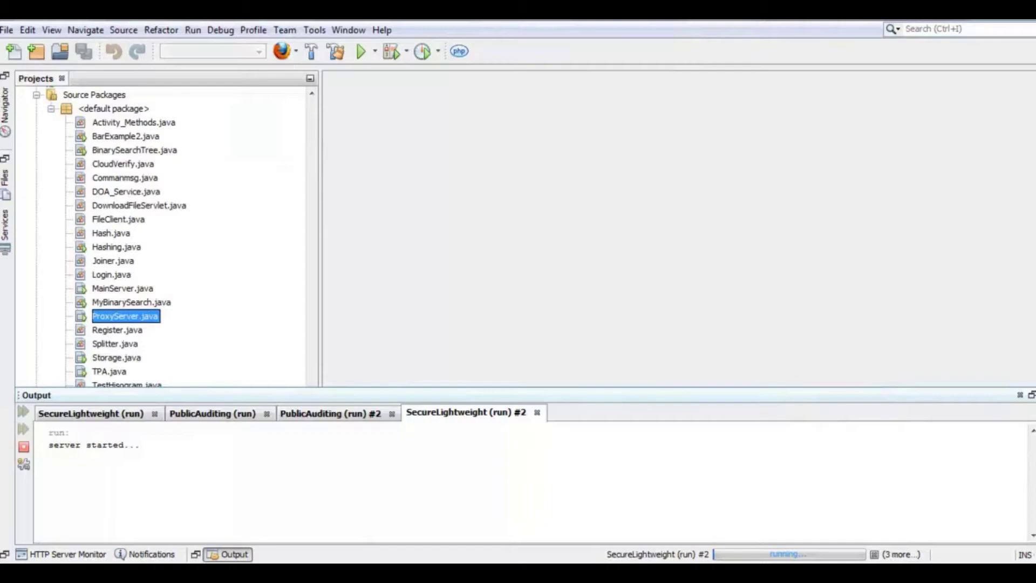
{"action": "left_click", "coordinate": [199, 300]}
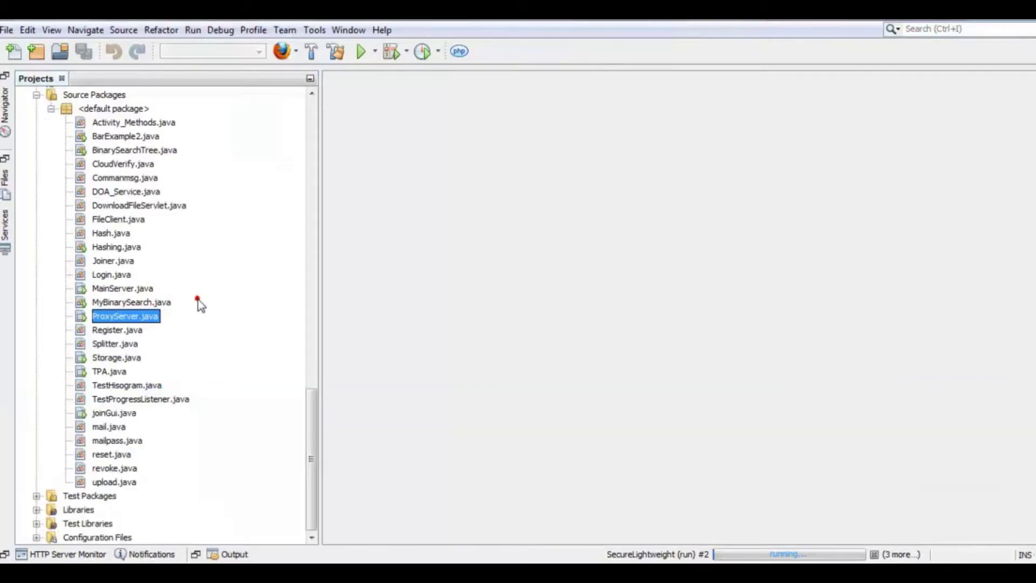
{"action": "double_click", "coordinate": [139, 316]}
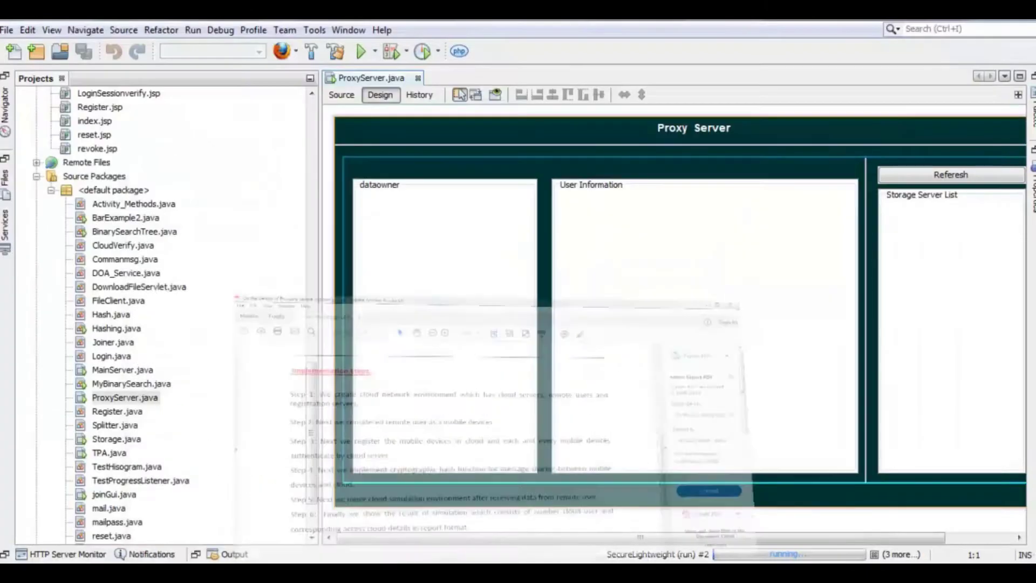
- Run index.jsp to launch the SecureLightweight login page in the browser
{"action": "scroll", "coordinate": [67, 330], "scroll_direction": "up", "scroll_amount": 6}
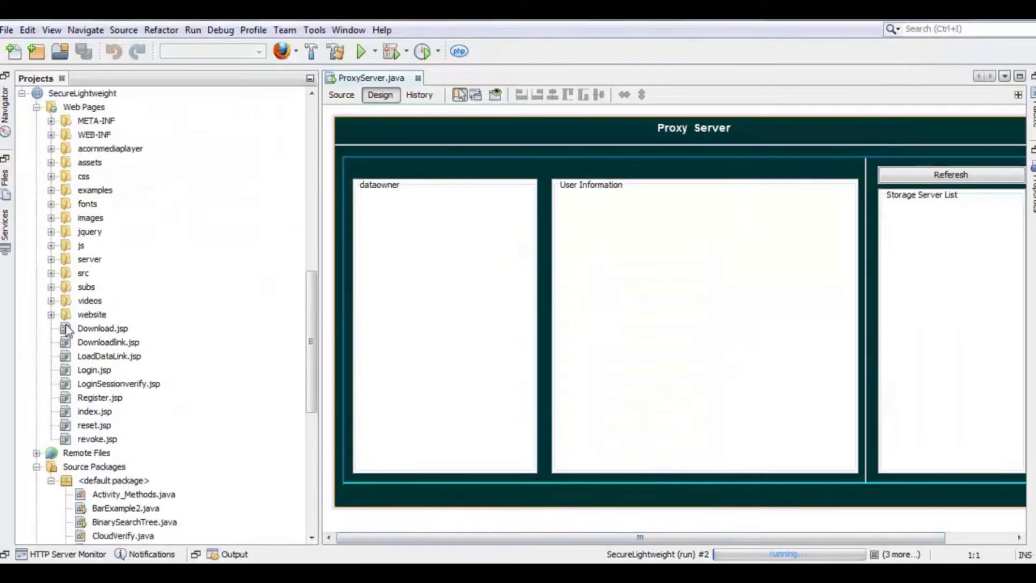
{"action": "scroll", "coordinate": [67, 330], "scroll_direction": "down", "scroll_amount": 2}
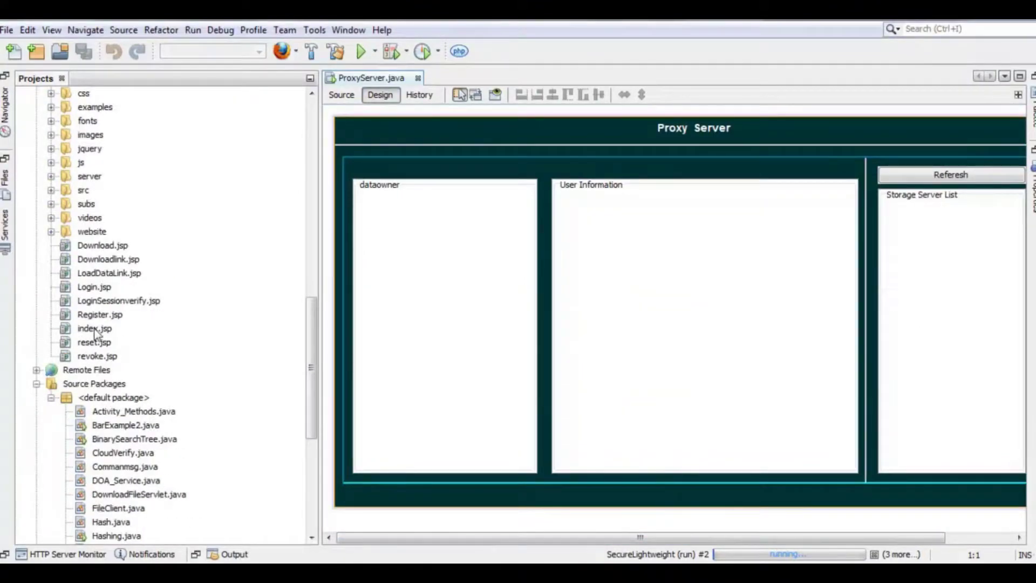
{"action": "left_click", "coordinate": [95, 328]}
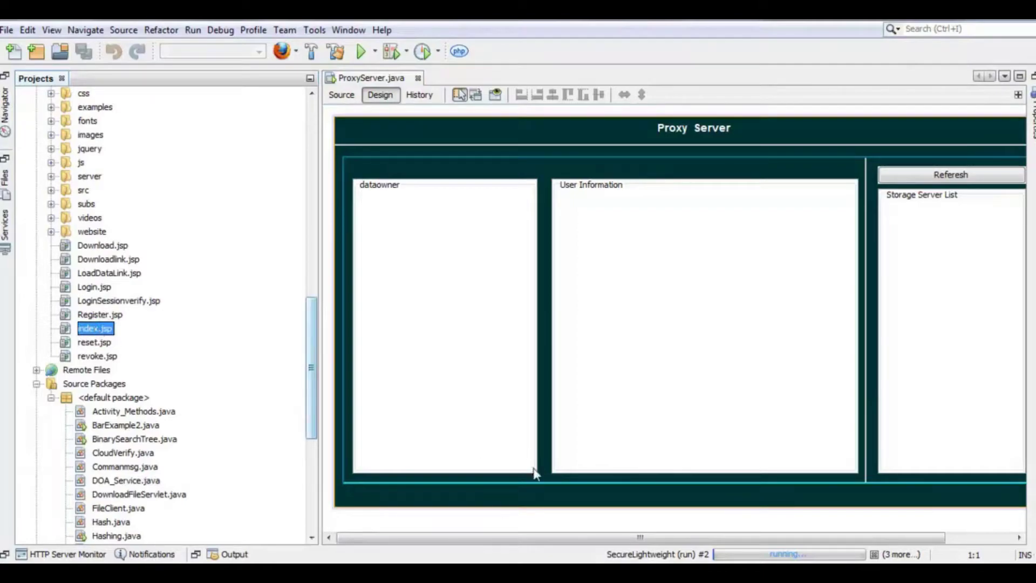
{"action": "right_click", "coordinate": [104, 331]}
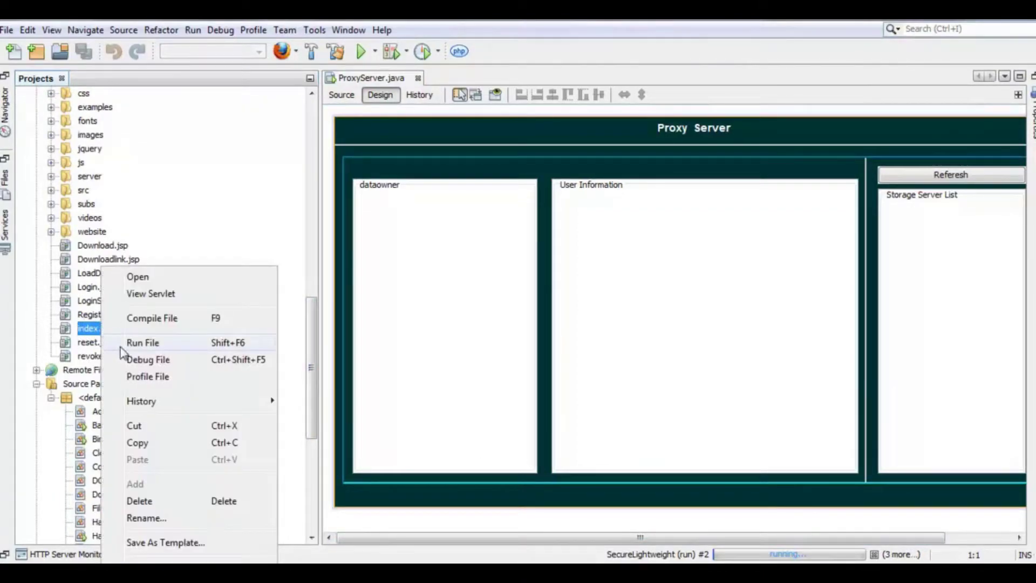
{"action": "left_click", "coordinate": [144, 346]}
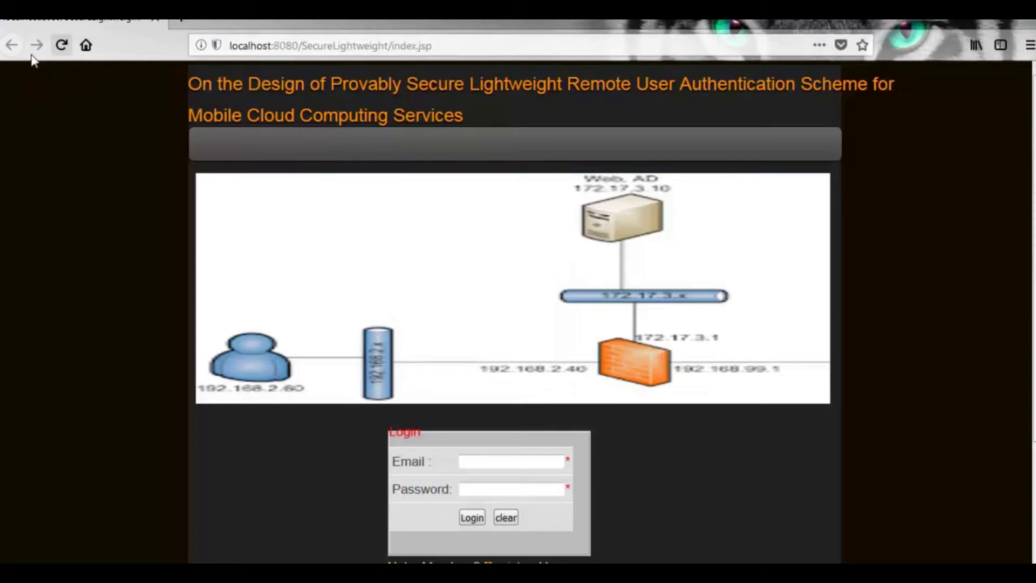
- Follow the Register link on the login page to reach Register.jsp
{"action": "scroll", "coordinate": [494, 456], "scroll_direction": "down", "scroll_amount": 3}
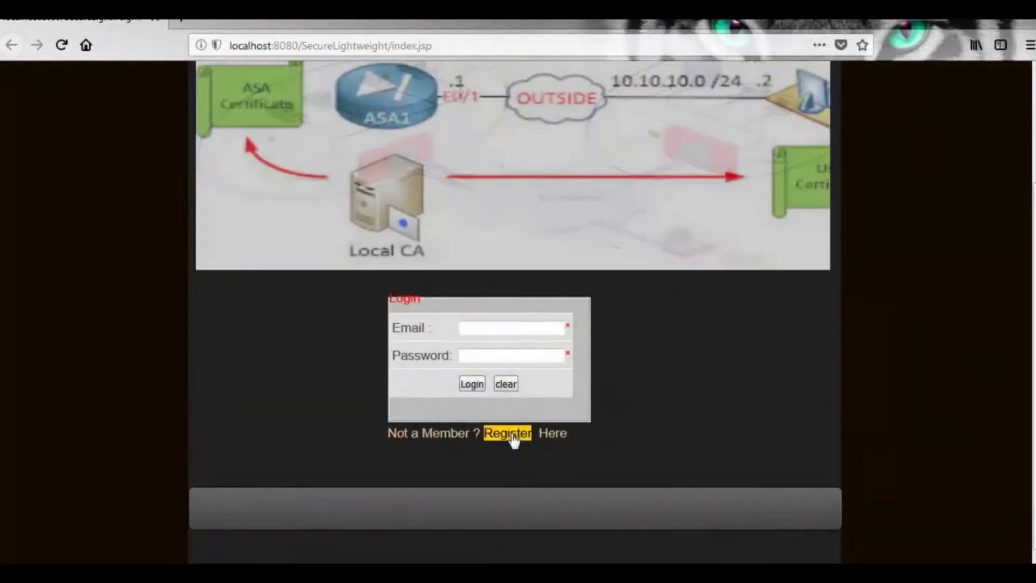
{"action": "left_click", "coordinate": [507, 433]}
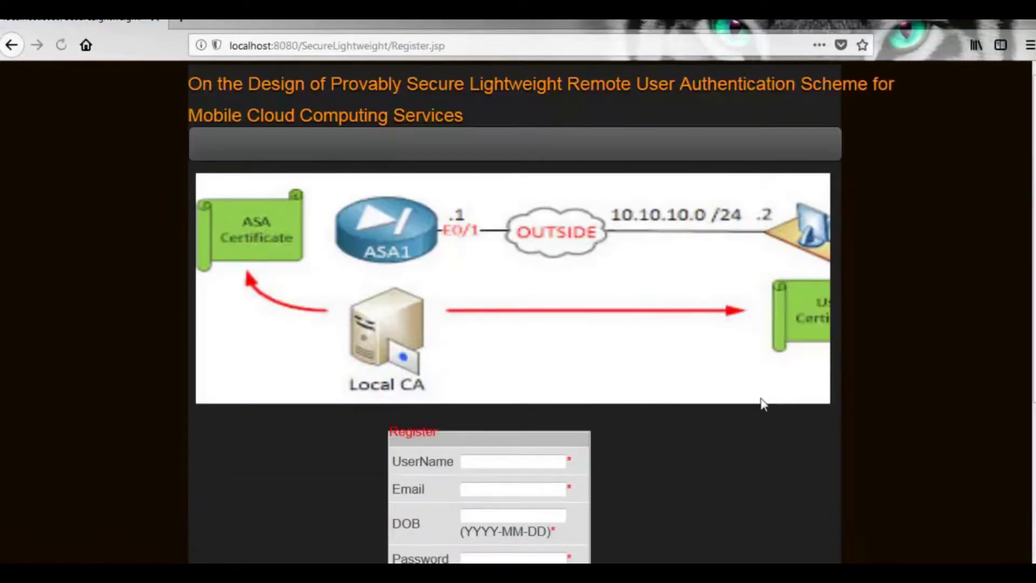
- Fill UserName, Email, DOB and Password on the Register form with the new user's details and submit it
{"action": "scroll", "coordinate": [701, 407], "scroll_direction": "down", "scroll_amount": 4}
{"action": "left_click", "coordinate": [479, 257]}
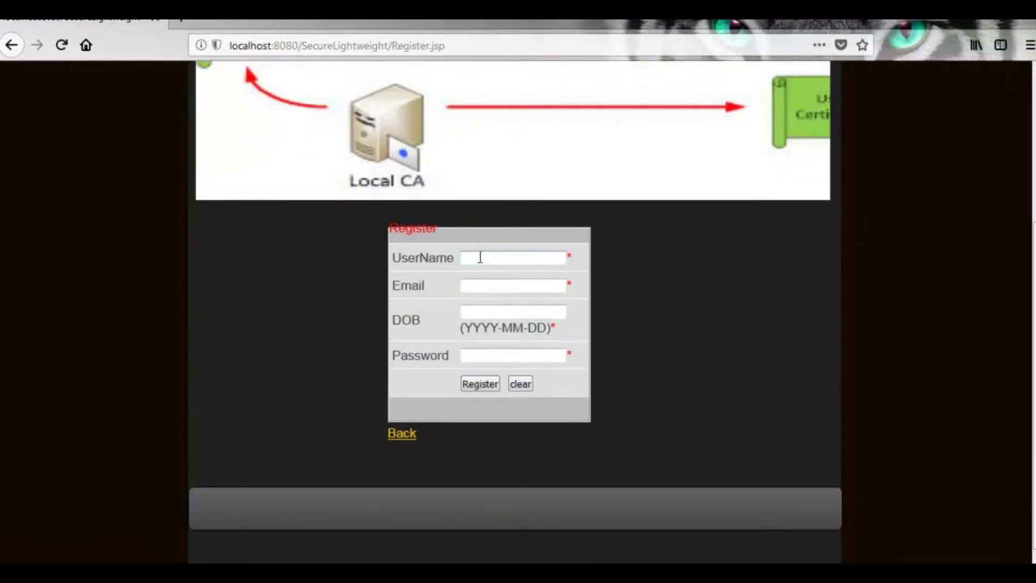
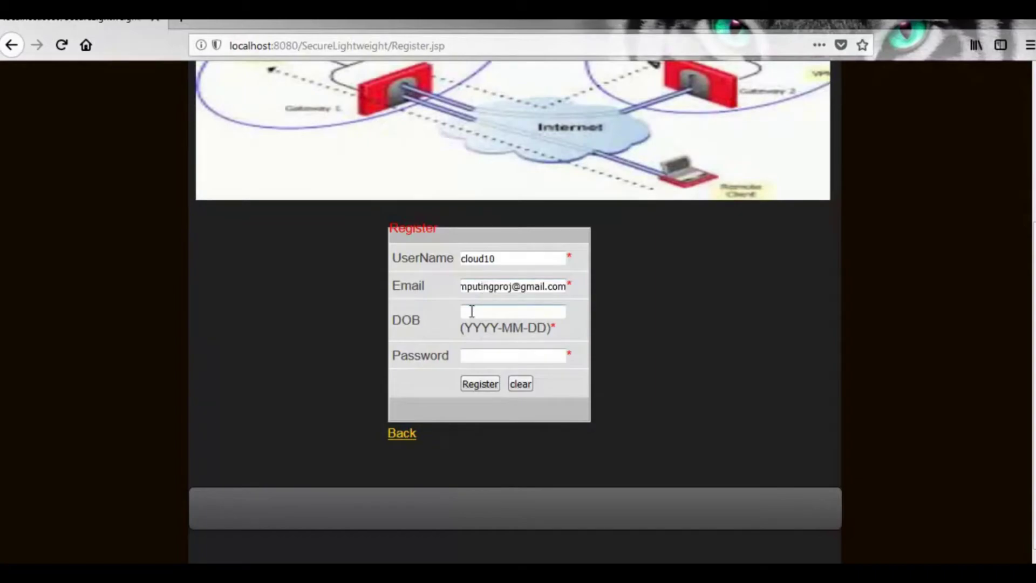
{"action": "left_click", "coordinate": [472, 311]}
{"action": "type", "text": "1988-08-08"}
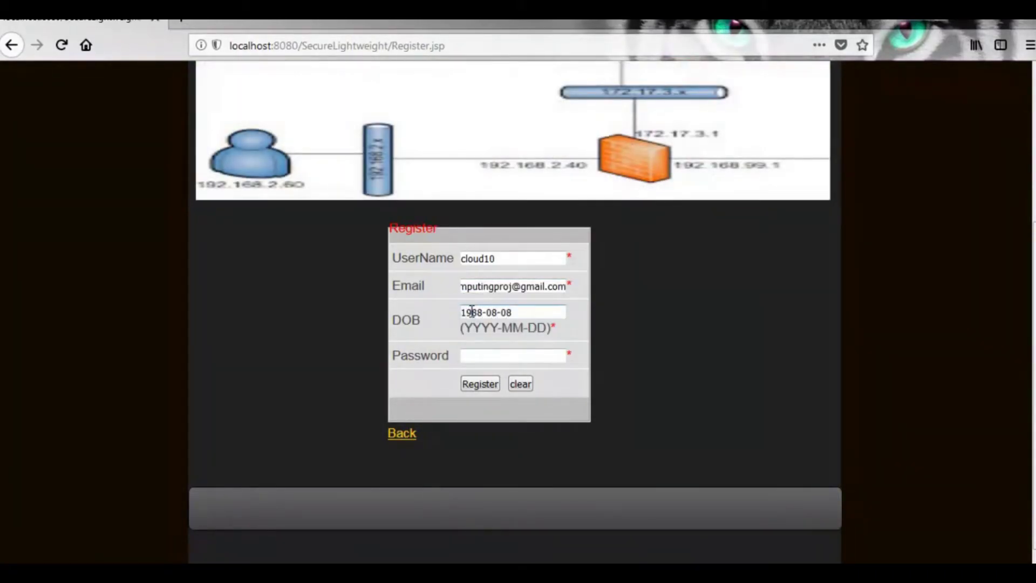
{"action": "left_click", "coordinate": [470, 357]}
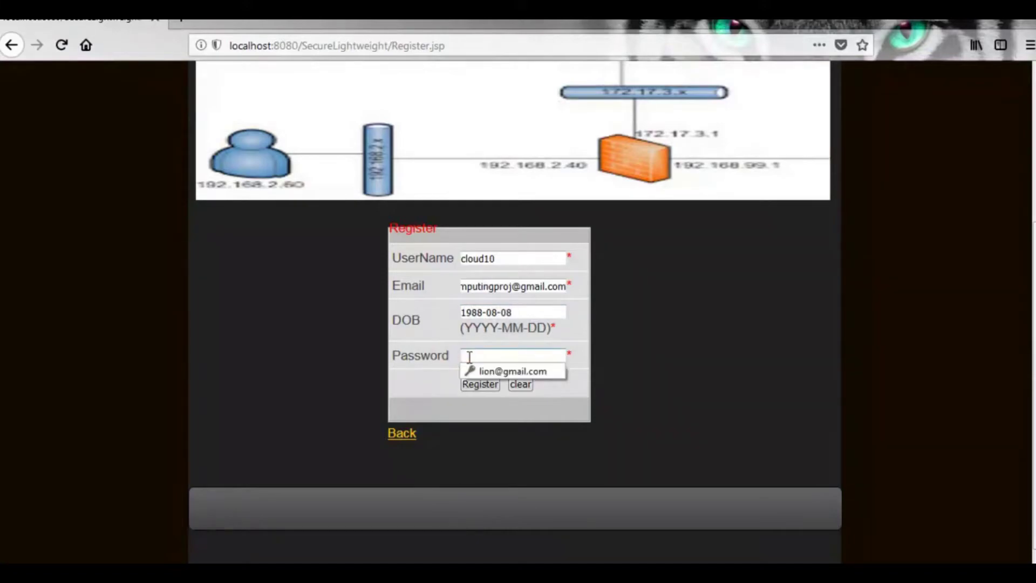
{"action": "type", "text": "123"}
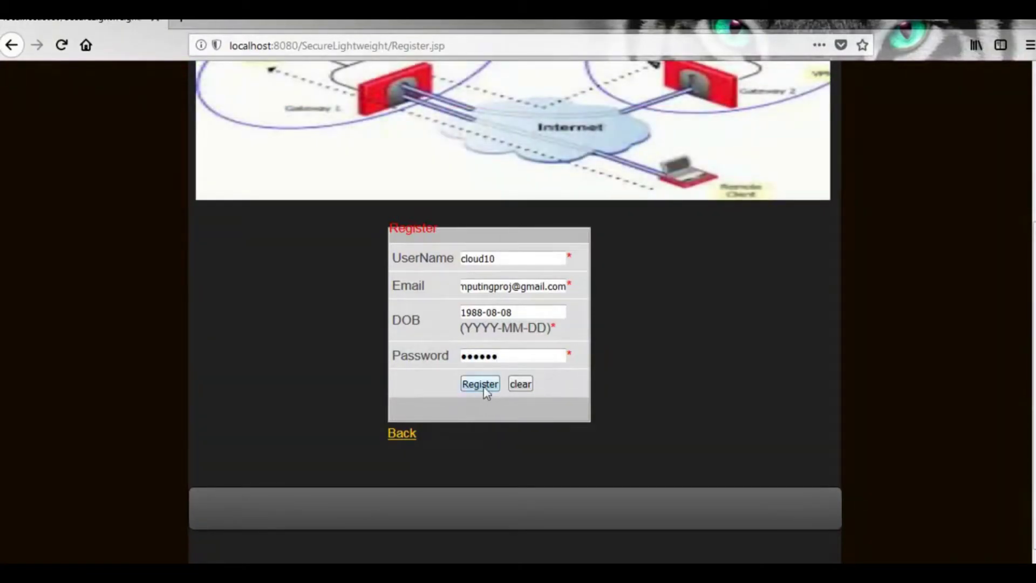
{"action": "left_click", "coordinate": [483, 385]}
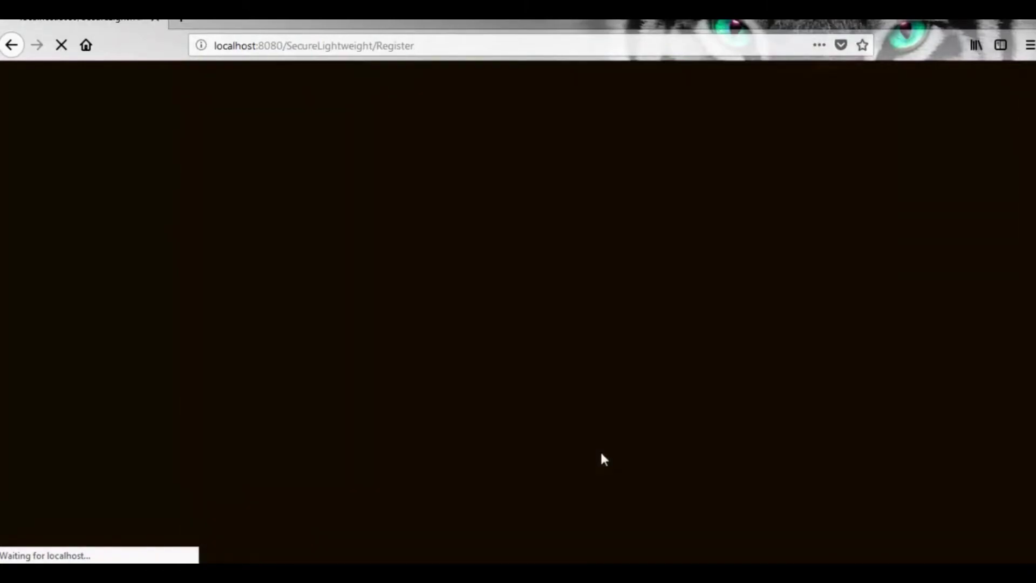
- Check the new registration request's status in Server Details, then select the user's EC key details in TPA Auditing
{"action": "scroll", "coordinate": [601, 459], "scroll_direction": "down", "scroll_amount": 3}
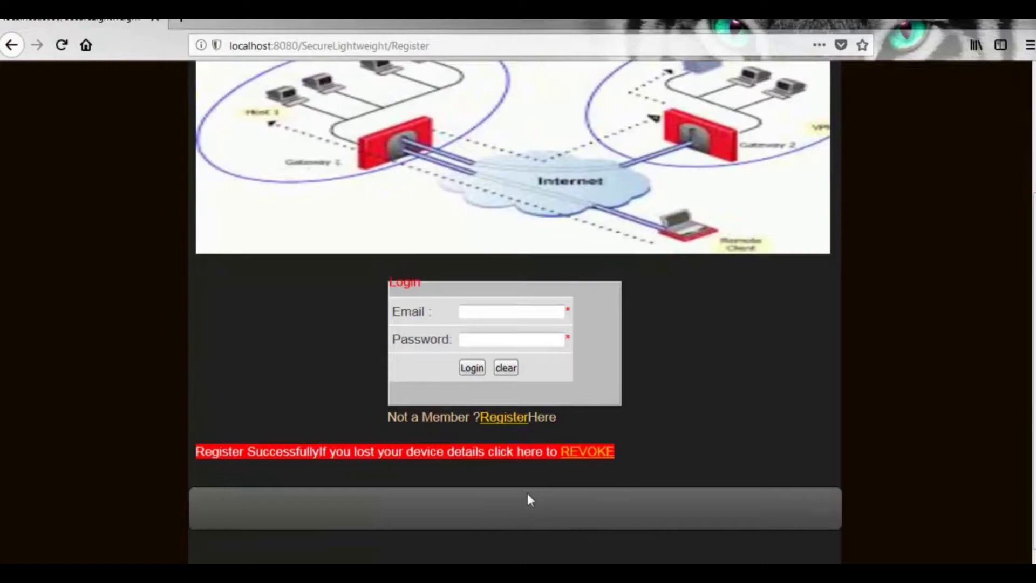
{"action": "key", "text": "alt+Tab"}
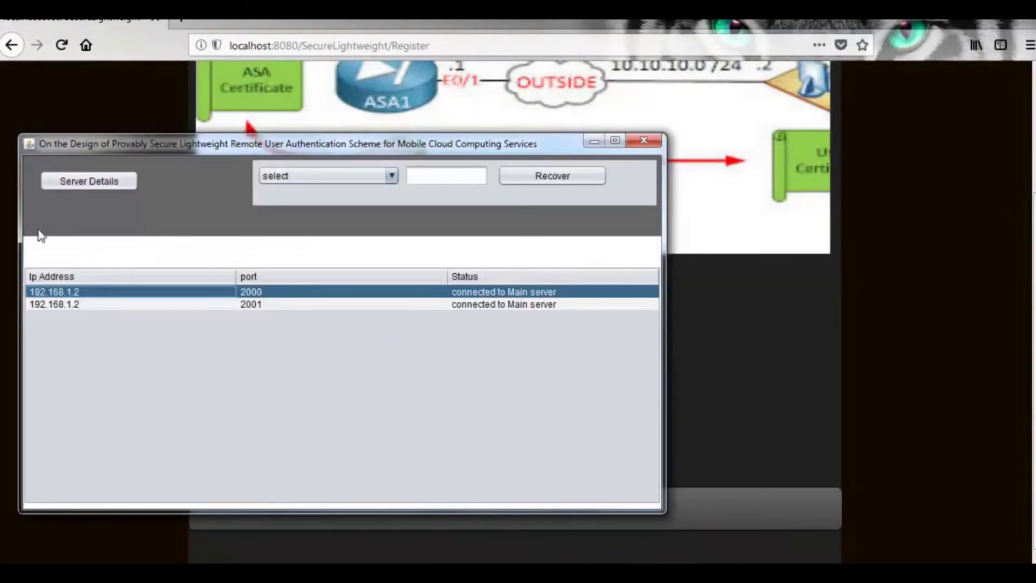
{"action": "left_click", "coordinate": [85, 180]}
{"action": "left_click", "coordinate": [466, 319]}
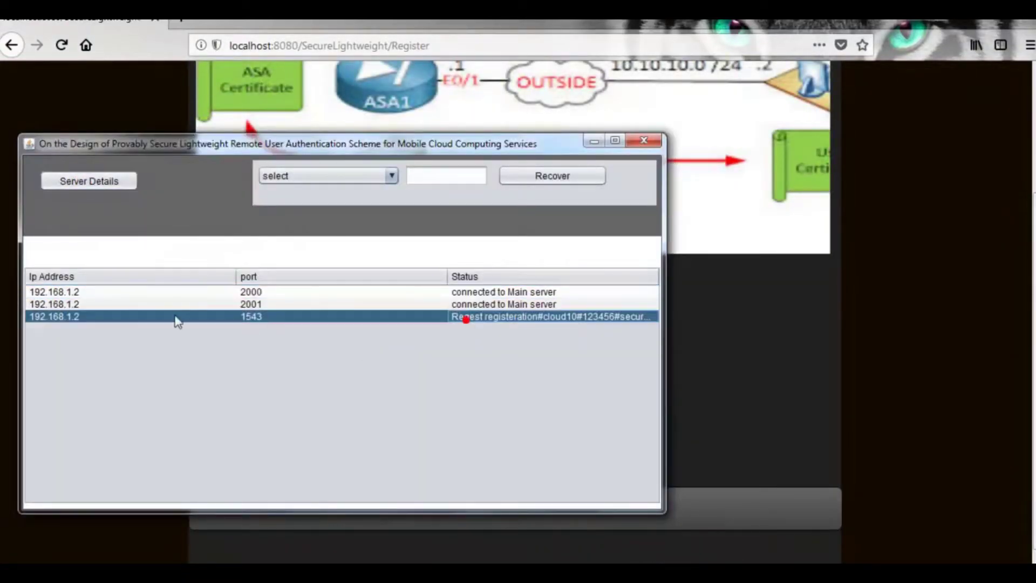
{"action": "left_click", "coordinate": [625, 316]}
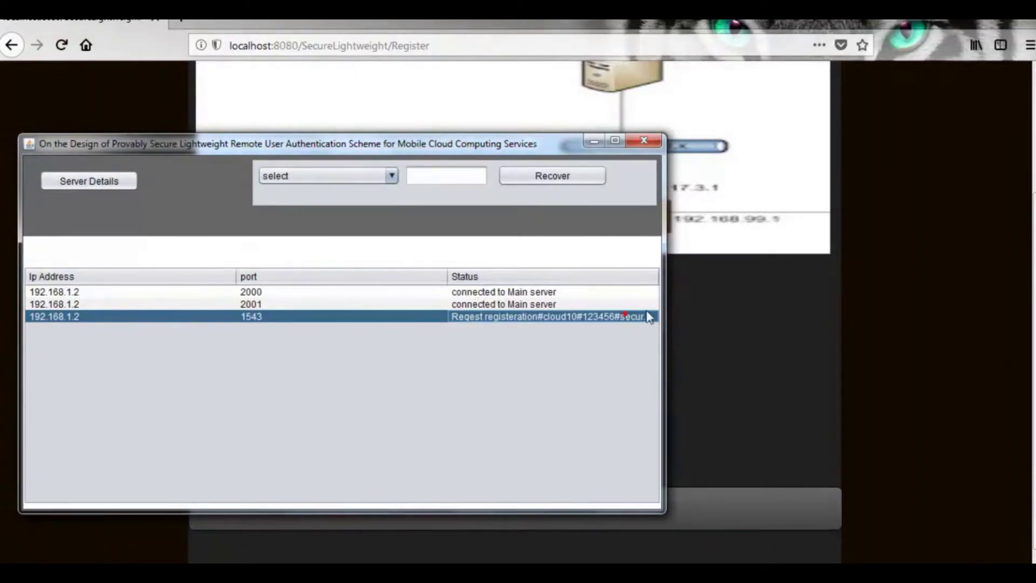
{"action": "left_click_drag", "start_coordinate": [666, 304], "coordinate": [817, 304]}
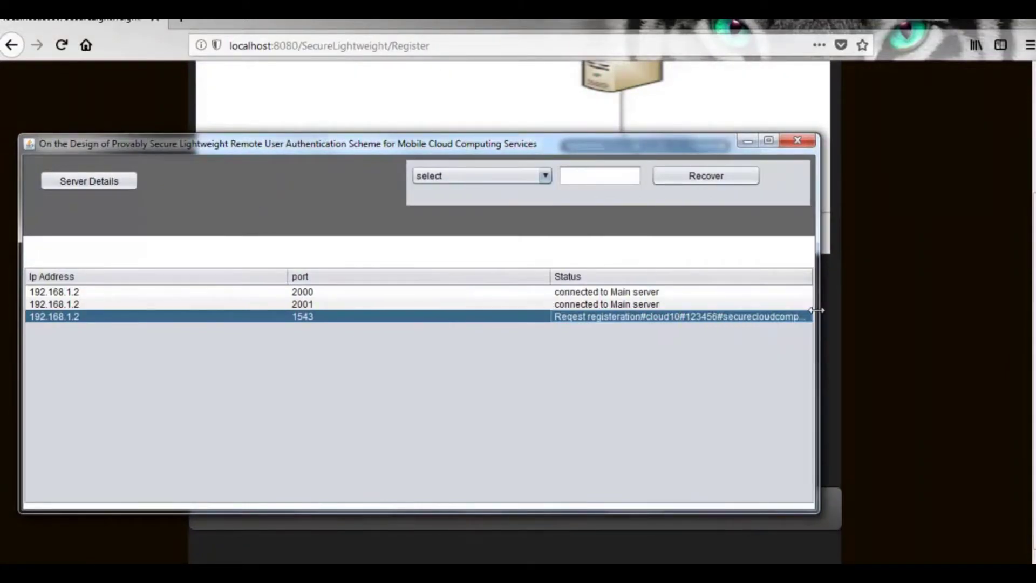
{"action": "left_click", "coordinate": [748, 142]}
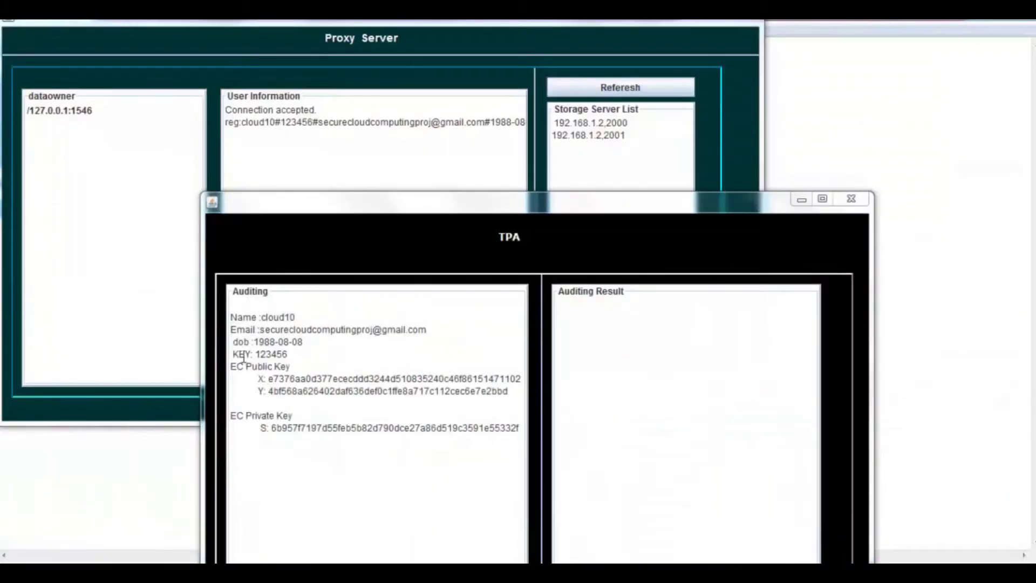
{"action": "left_click_drag", "start_coordinate": [233, 357], "coordinate": [452, 442]}
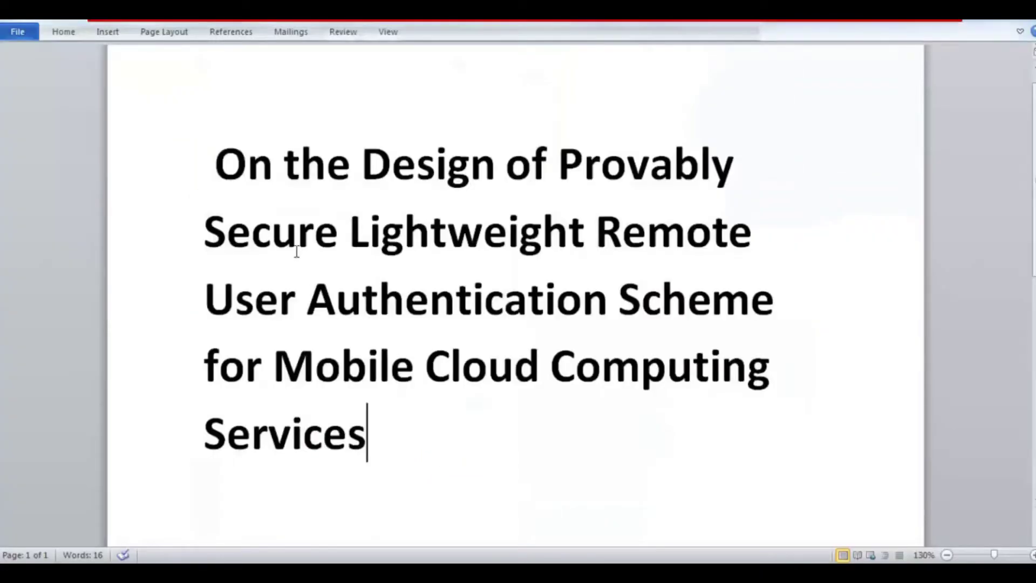
- Place the cursor at the start of the paper title in the Word document
{"action": "left_click", "coordinate": [215, 164]}
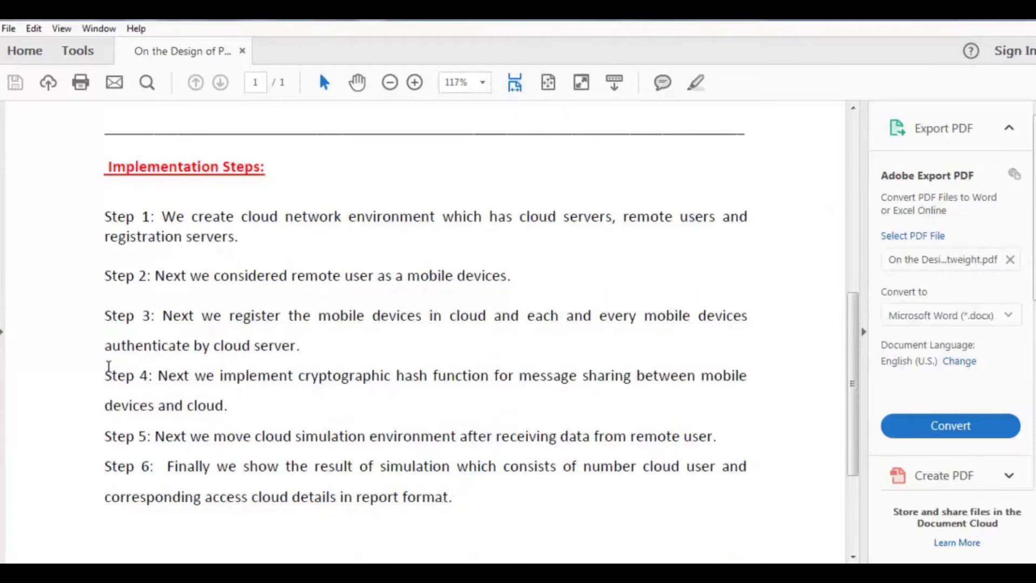
- Bring the Acrobat Reader window with the six-step Implementation Steps PDF to the front
{"action": "left_click", "coordinate": [247, 412]}
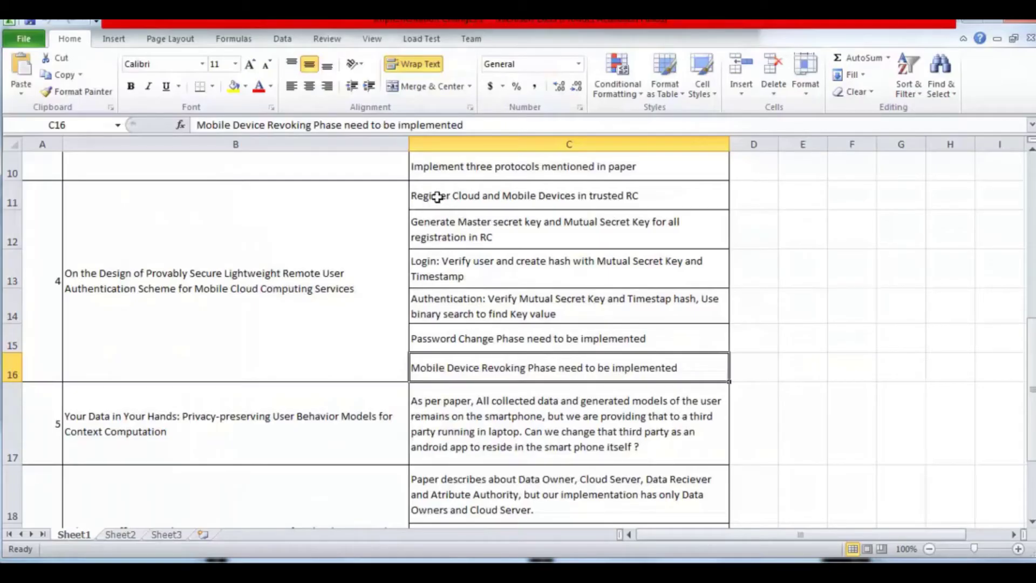
{"action": "left_click", "coordinate": [418, 195]}
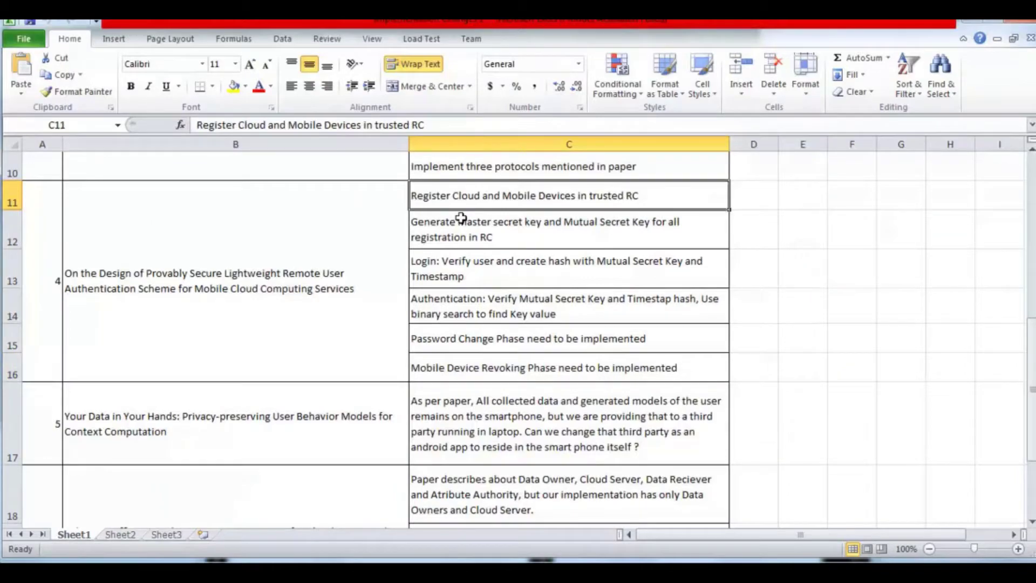
{"action": "left_click", "coordinate": [457, 222]}
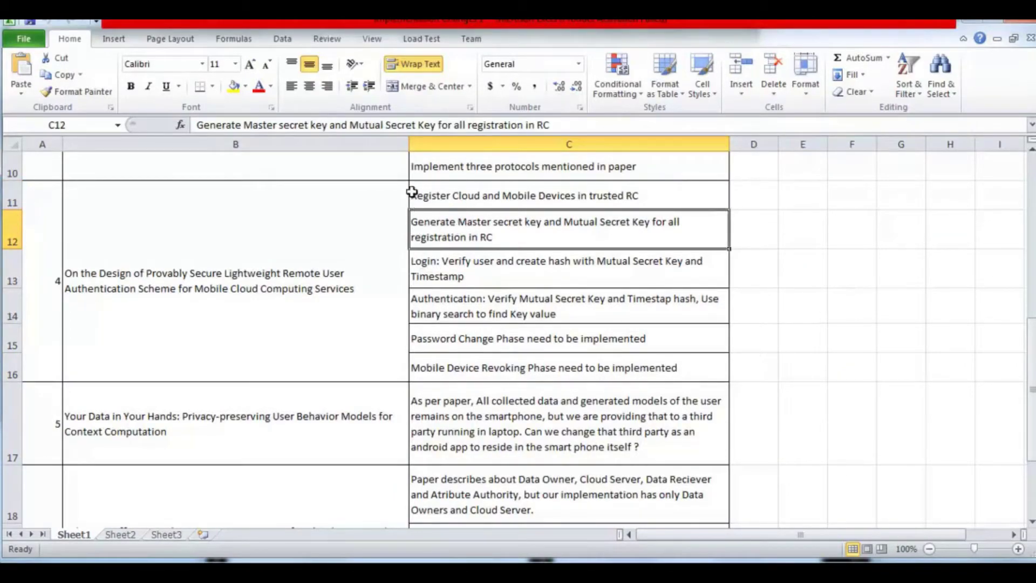
{"action": "left_click", "coordinate": [413, 193]}
{"action": "left_click", "coordinate": [431, 227]}
{"action": "left_click", "coordinate": [449, 272]}
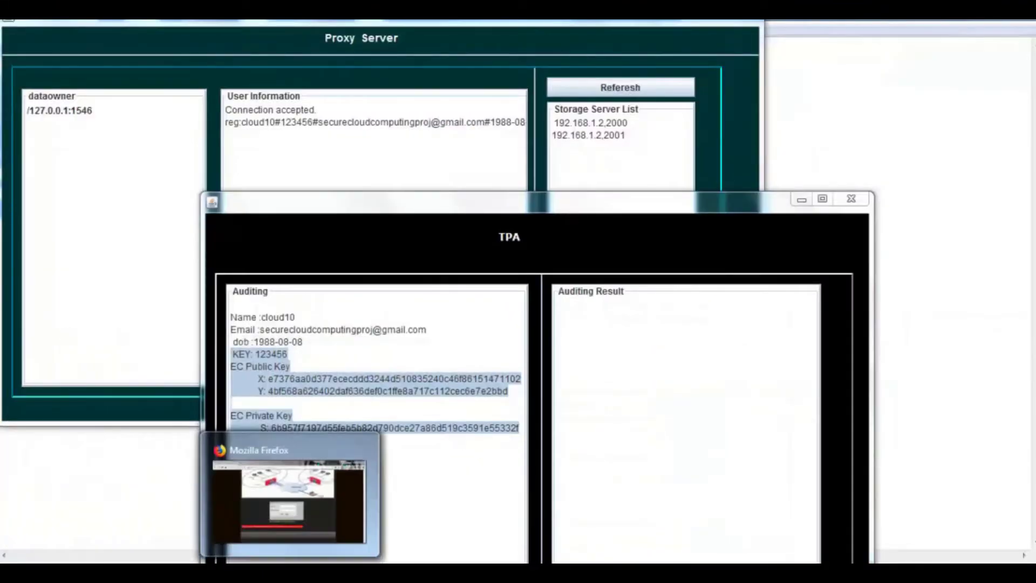
- Log in to the SecureLightweight page in Firefox with the project account's e-mail and password
{"action": "left_click", "coordinate": [291, 496]}
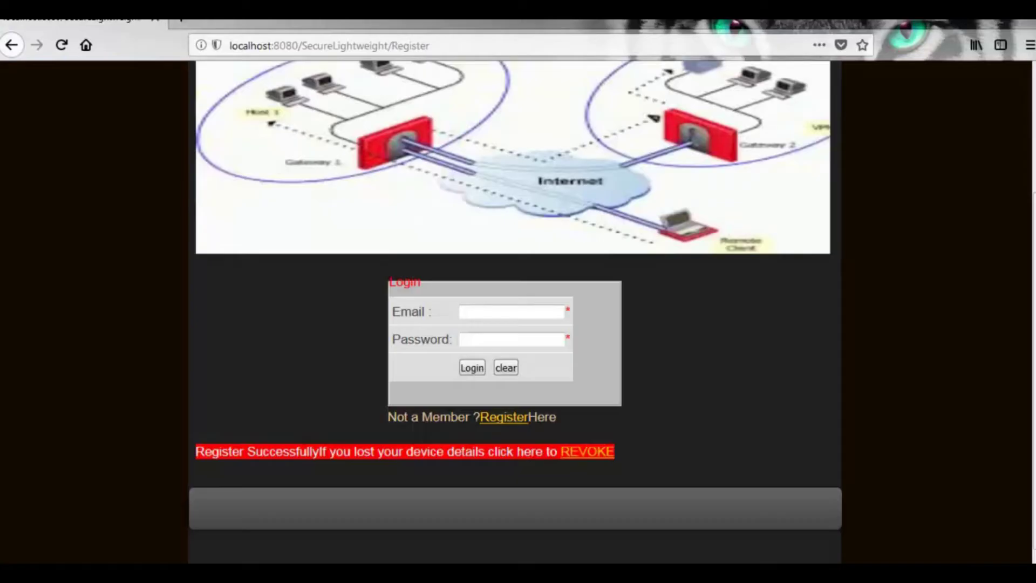
{"action": "left_click", "coordinate": [479, 312]}
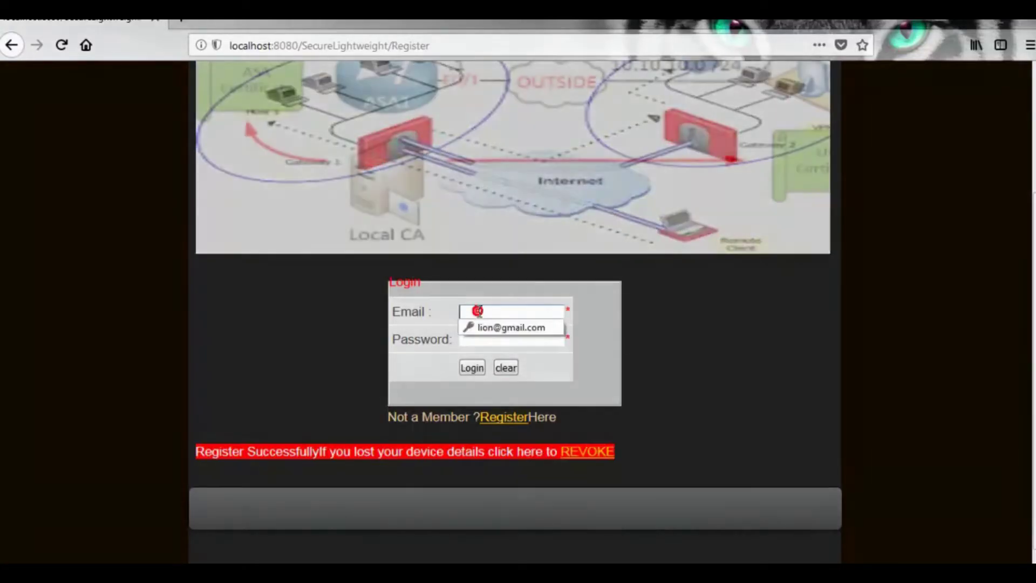
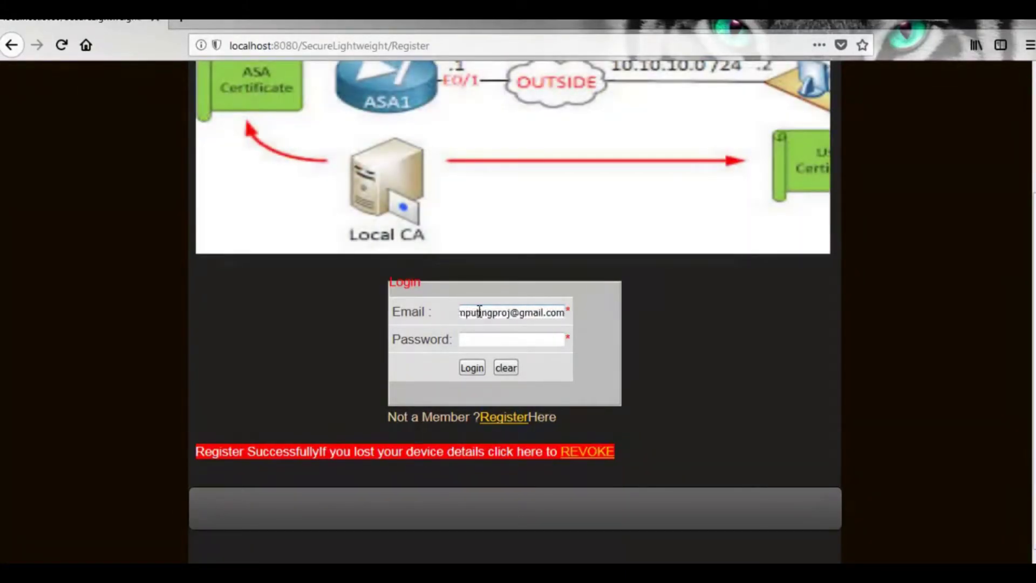
{"action": "left_click", "coordinate": [483, 341]}
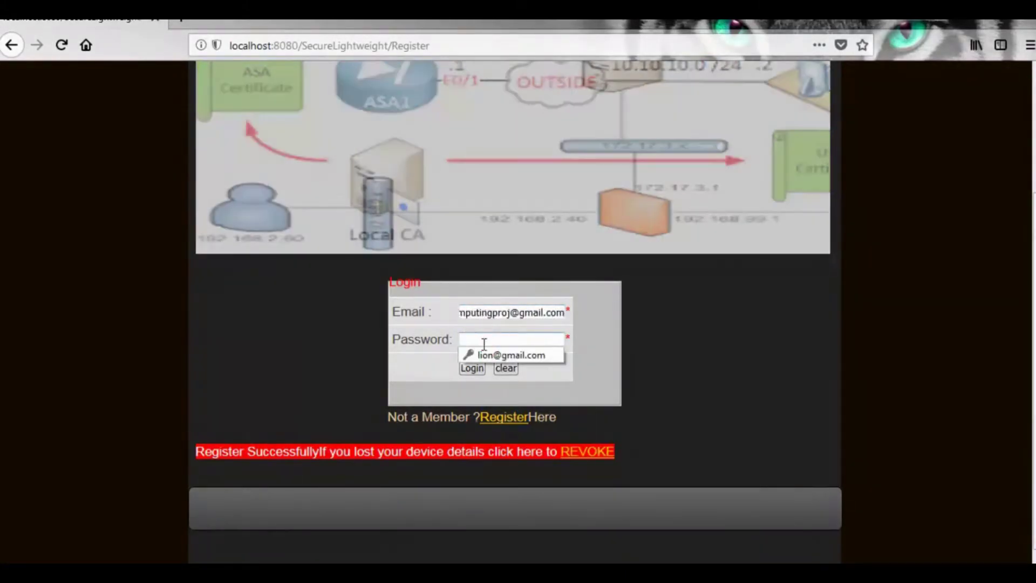
{"action": "type", "text": "12"}
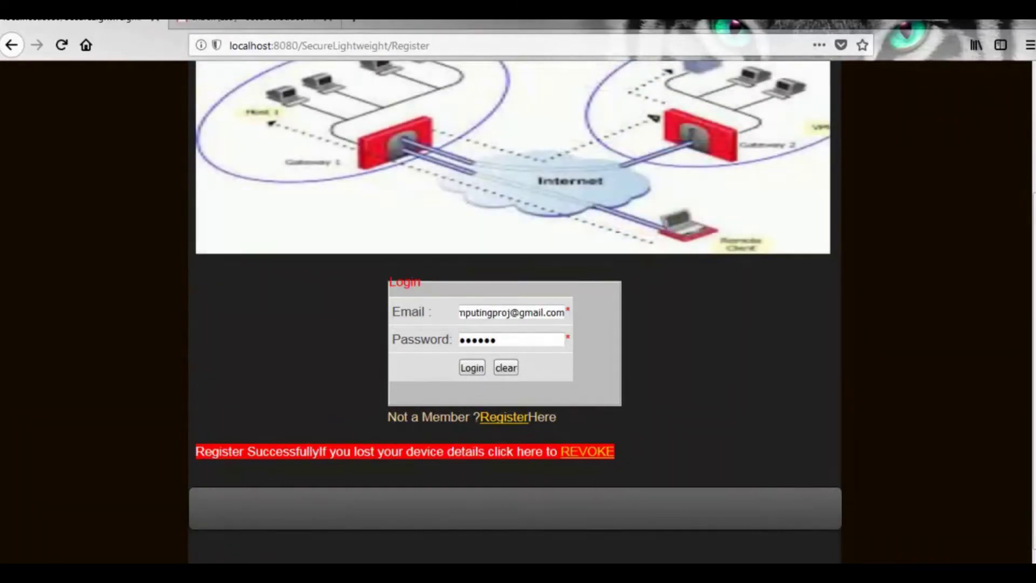
{"action": "left_click", "coordinate": [471, 369]}
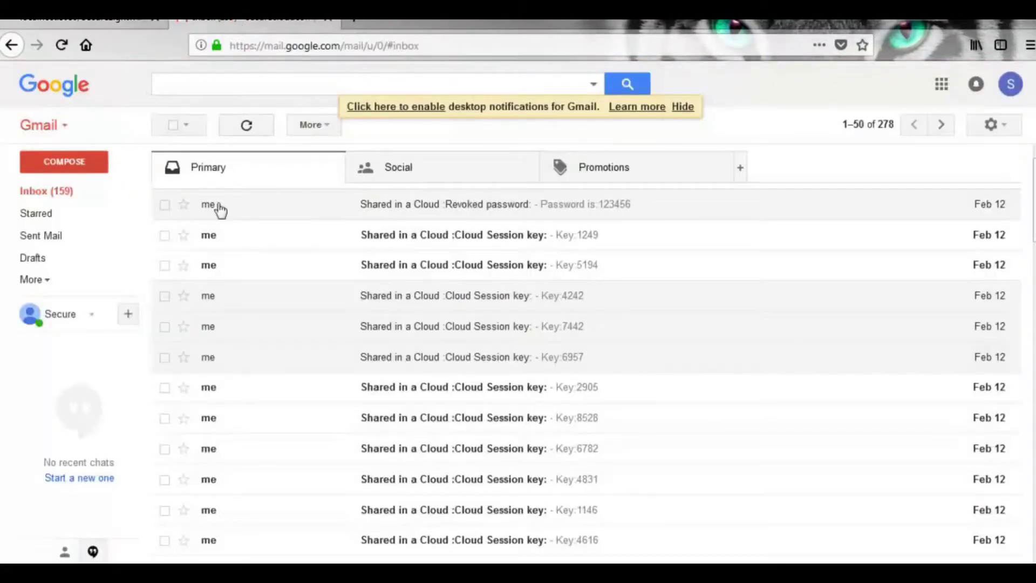
- Refresh Gmail until the new Cloud Session key email arrives, open it, and select its validation key
{"action": "left_click", "coordinate": [247, 126]}
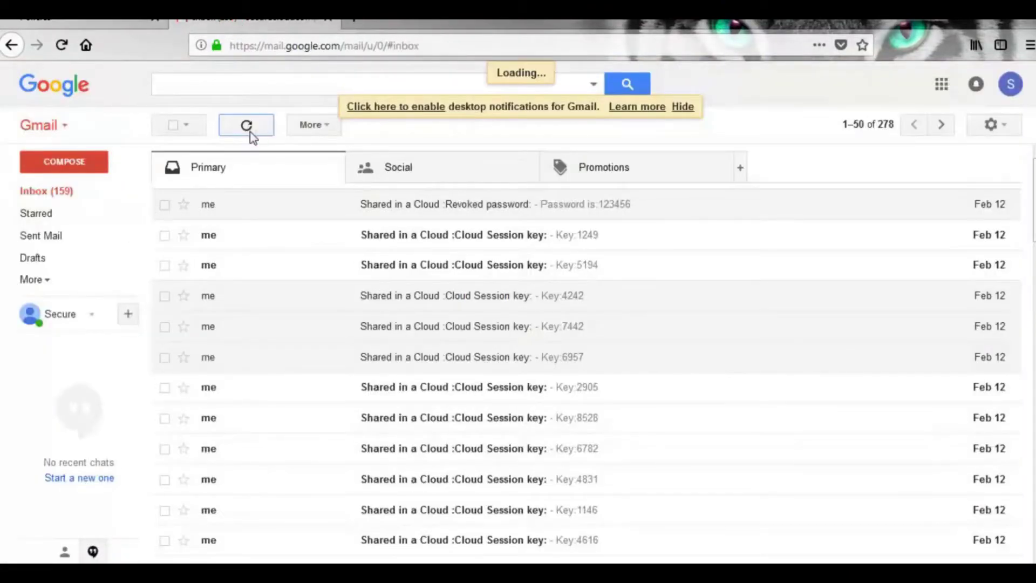
{"action": "left_click", "coordinate": [251, 131]}
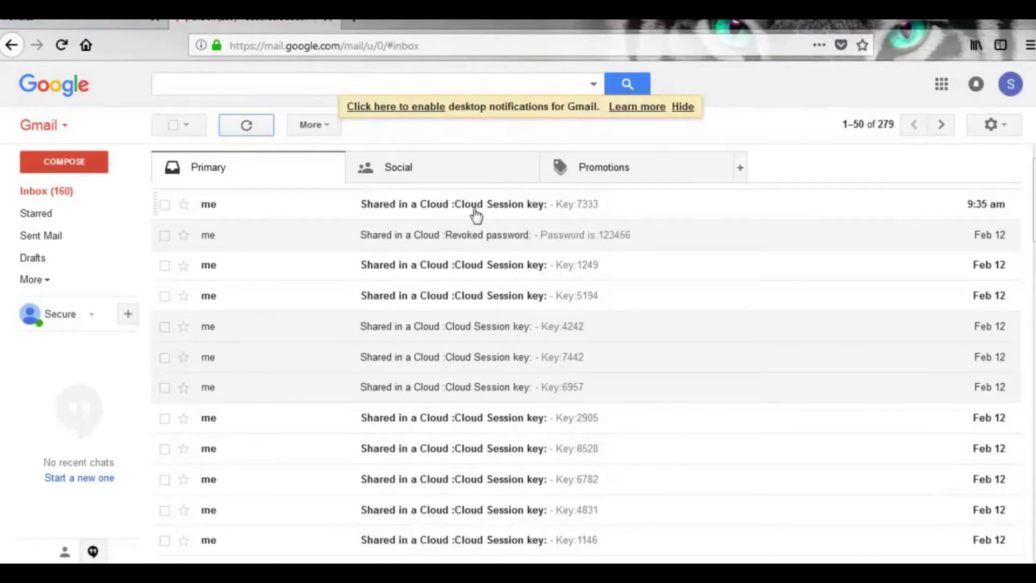
{"action": "left_click", "coordinate": [442, 203]}
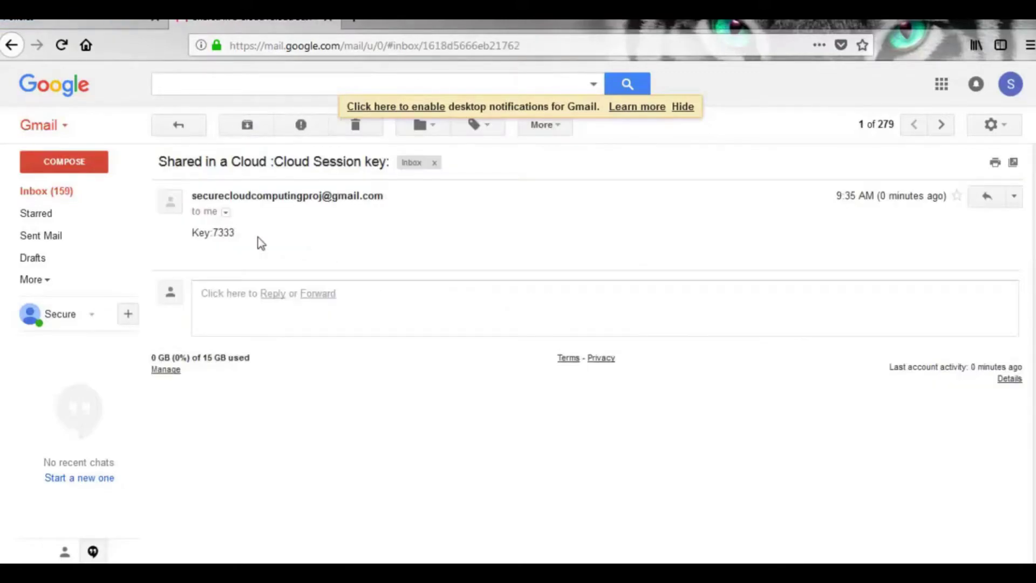
{"action": "left_click_drag", "start_coordinate": [254, 232], "coordinate": [211, 236]}
{"action": "key", "text": "alt+Tab"}
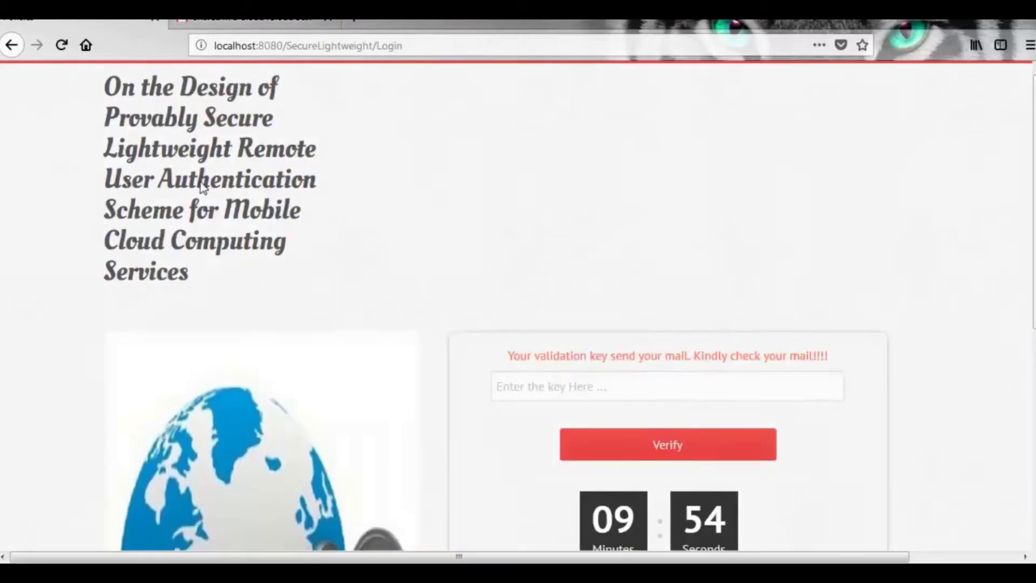
- Check the storage server's connection details, hide that window, and bring up the Proxy Server and TPA windows
{"action": "left_click", "coordinate": [492, 382]}
{"action": "key", "text": "alt+Tab"}
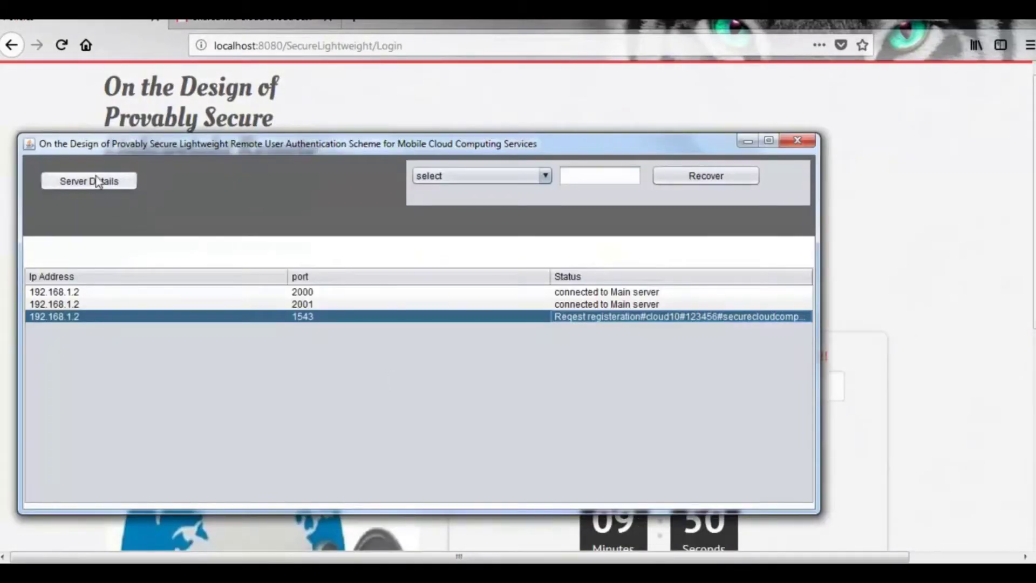
{"action": "left_click", "coordinate": [97, 180]}
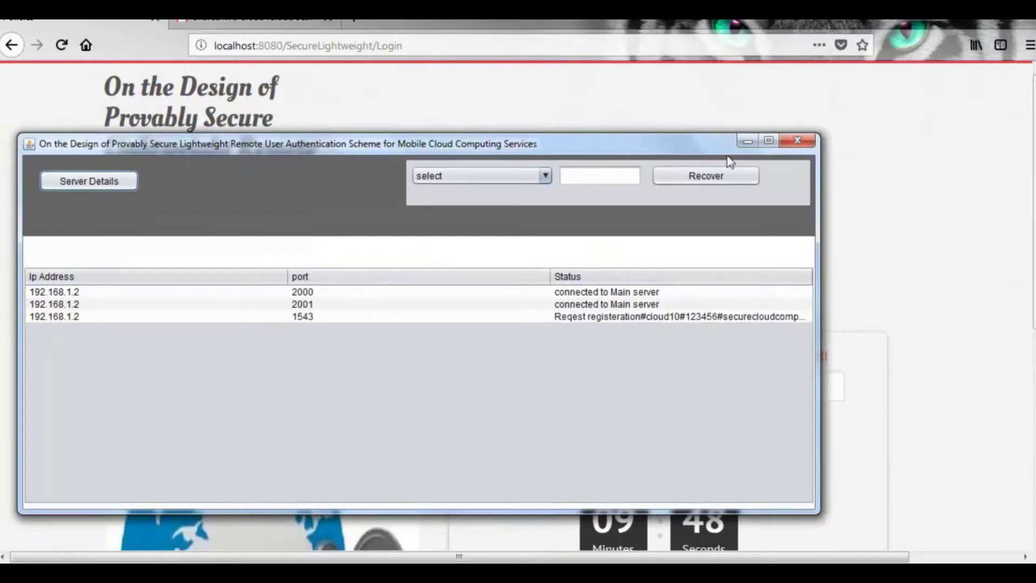
{"action": "left_click", "coordinate": [748, 142]}
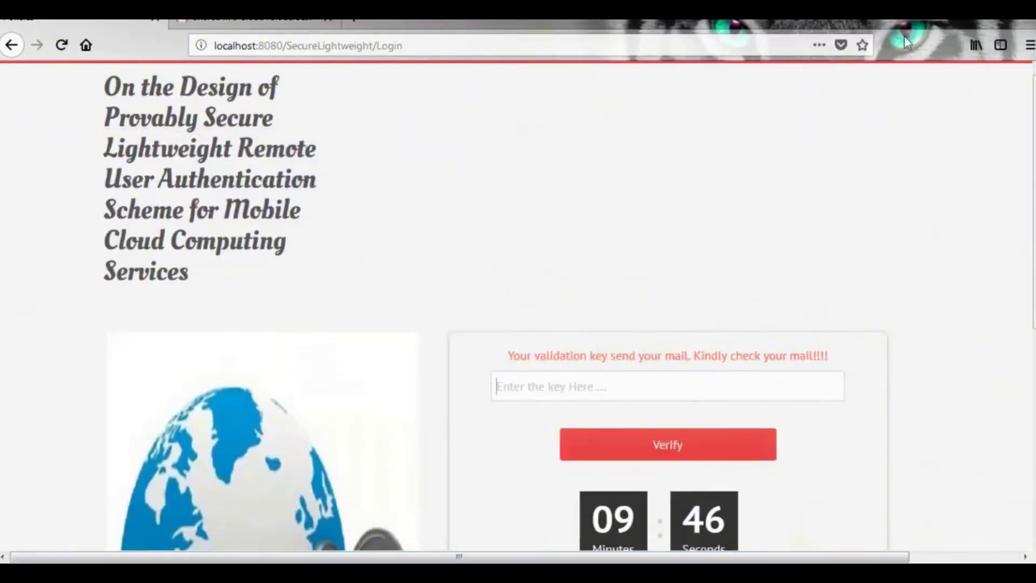
{"action": "scroll", "coordinate": [786, 308], "scroll_direction": "down", "scroll_amount": 5}
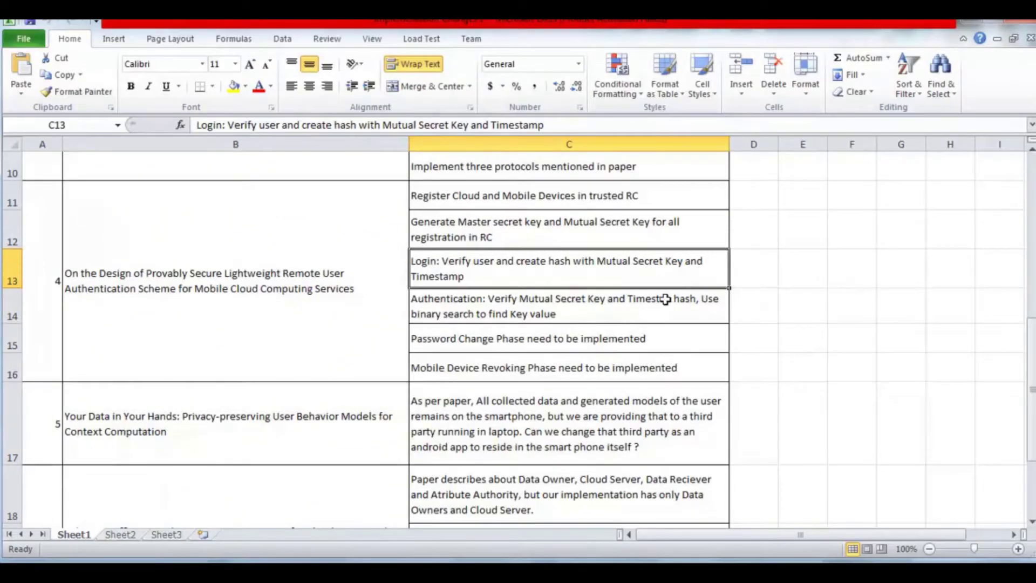
{"action": "left_click", "coordinate": [665, 299]}
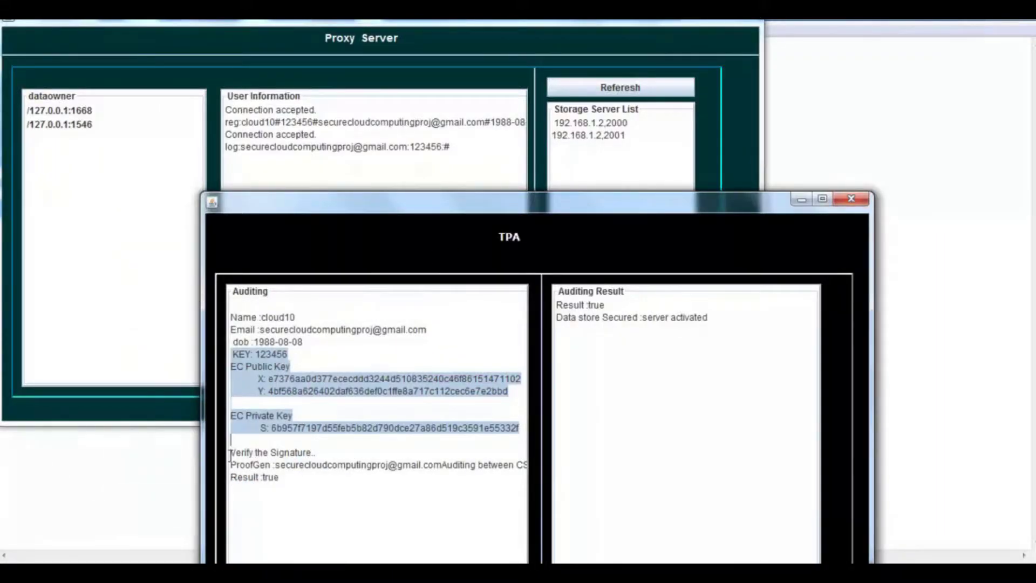
- Highlight TPA's signature-verification and auditing-result lines and select the first data owner in Proxy Server
{"action": "left_click_drag", "start_coordinate": [231, 455], "coordinate": [297, 482]}
{"action": "left_click_drag", "start_coordinate": [557, 303], "coordinate": [704, 318]}
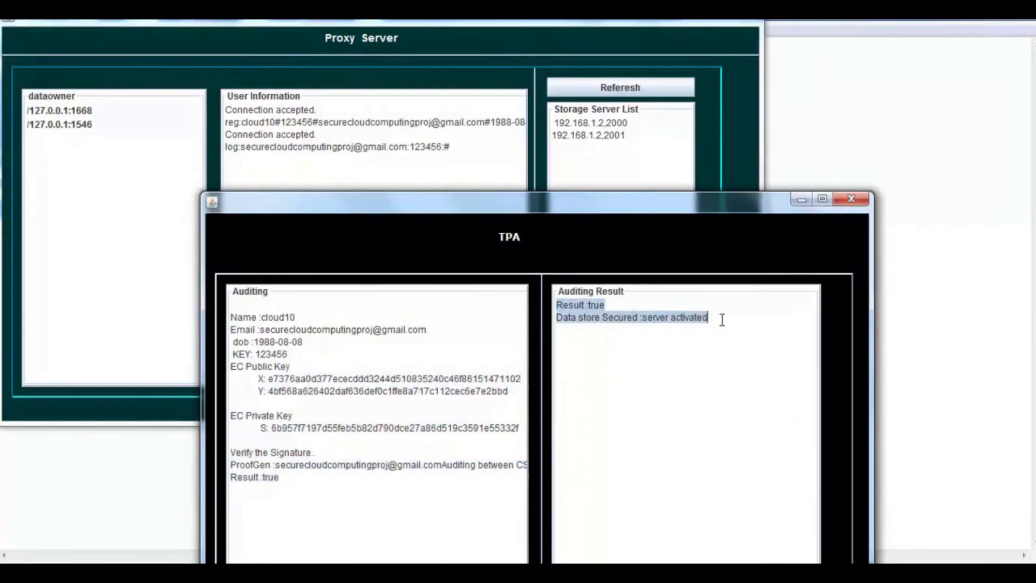
{"action": "left_click", "coordinate": [262, 147]}
{"action": "left_click", "coordinate": [34, 111]}
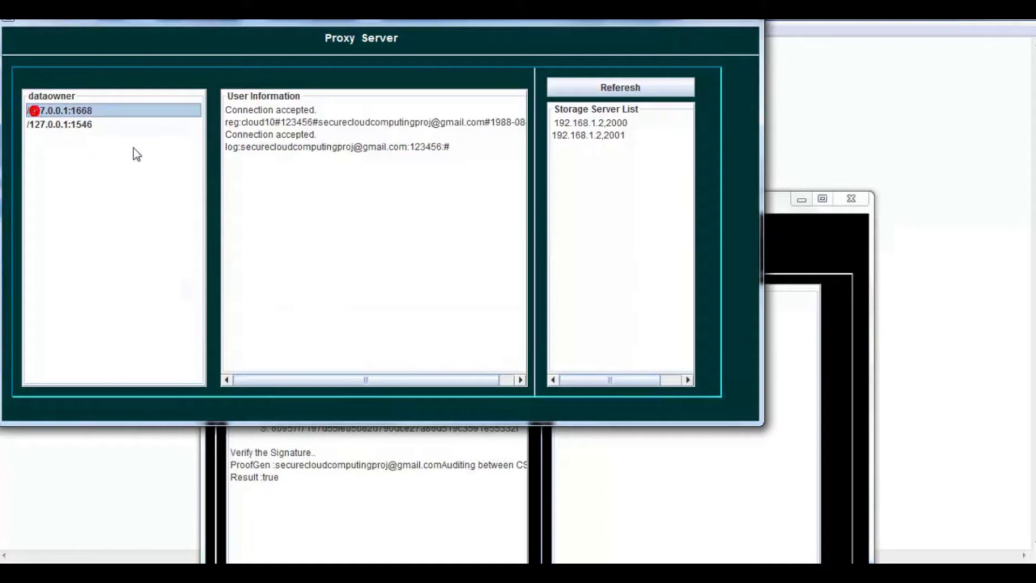
{"action": "left_click", "coordinate": [271, 160]}
{"action": "left_click", "coordinate": [402, 487]}
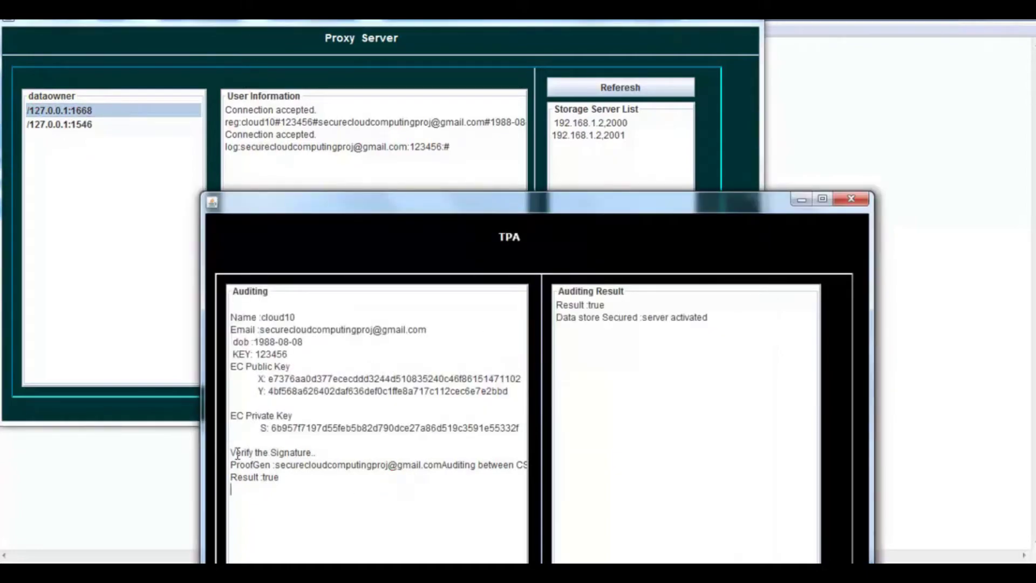
{"action": "left_click_drag", "start_coordinate": [238, 452], "coordinate": [284, 487]}
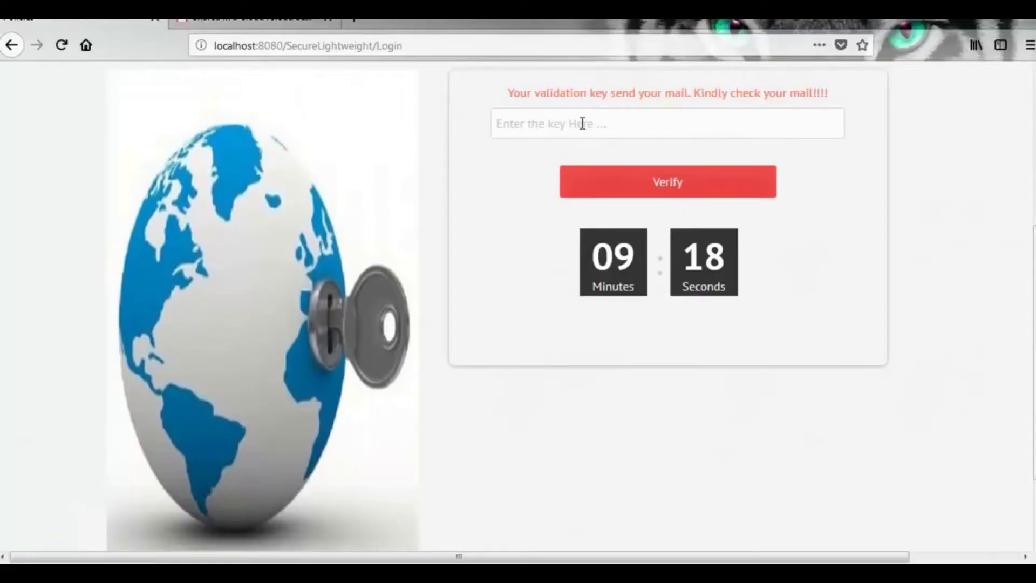
- Verify the emailed validation key, then scroll to the Upload Links form and try its file chooser
{"action": "left_click", "coordinate": [582, 124]}
{"action": "type", "text": "7333"}
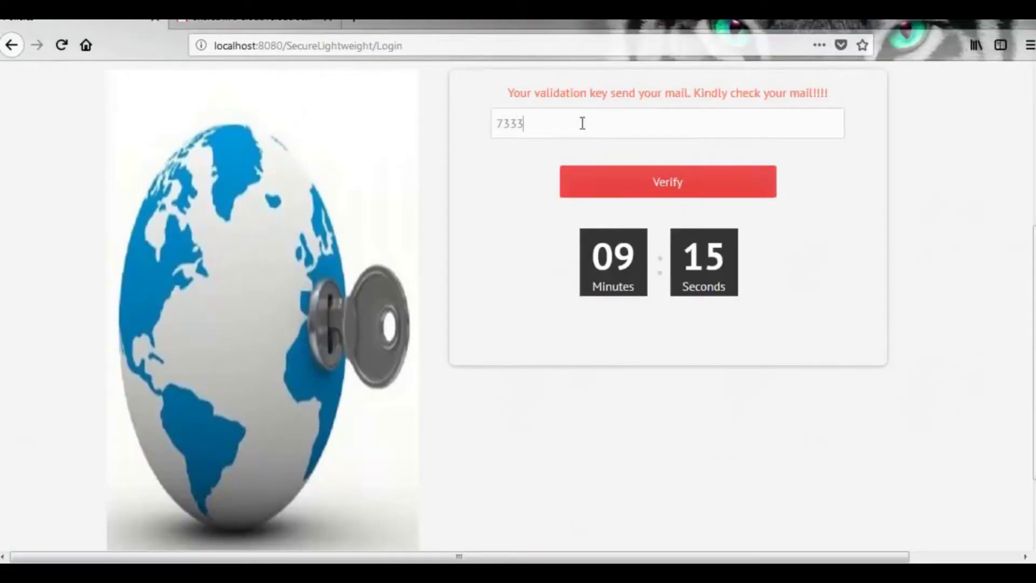
{"action": "left_click", "coordinate": [659, 186]}
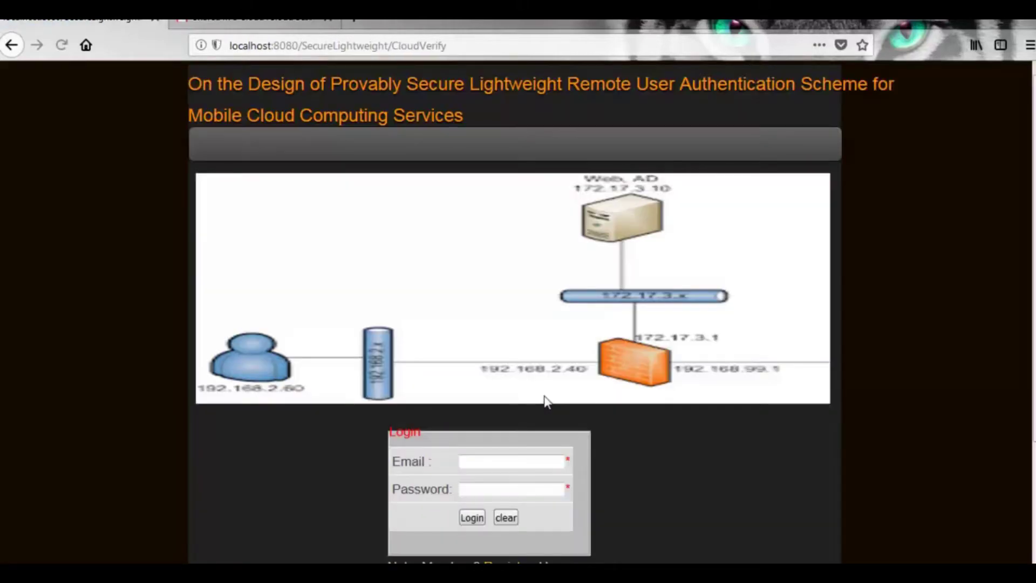
{"action": "scroll", "coordinate": [545, 402], "scroll_direction": "down", "scroll_amount": 5}
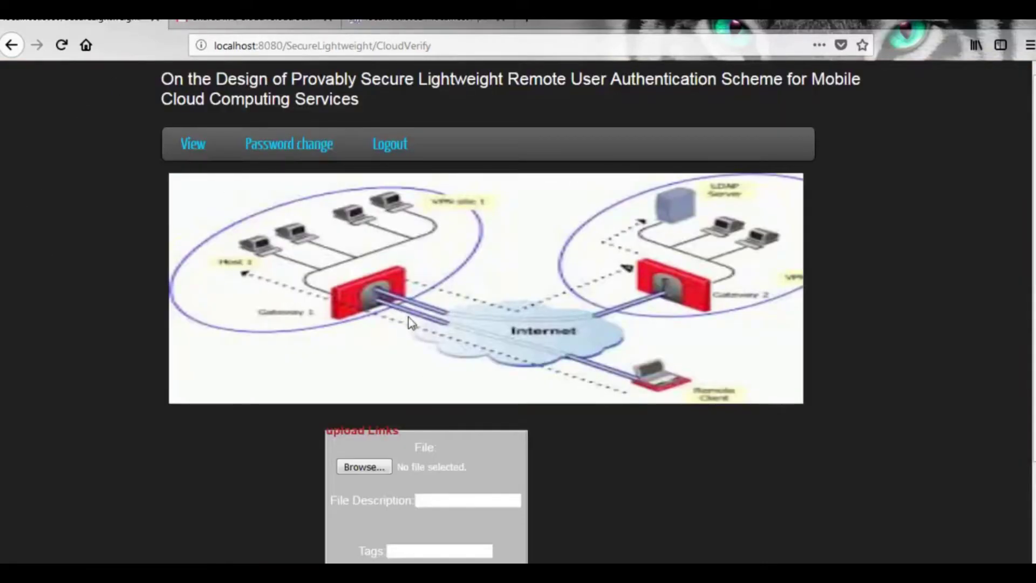
{"action": "scroll", "coordinate": [406, 375], "scroll_direction": "down", "scroll_amount": 3}
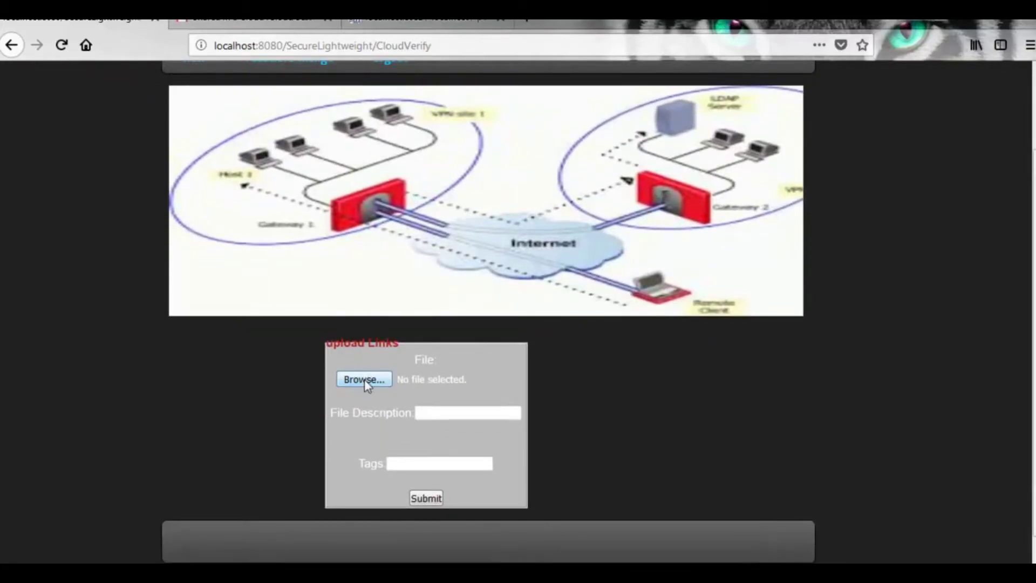
{"action": "left_click", "coordinate": [364, 382]}
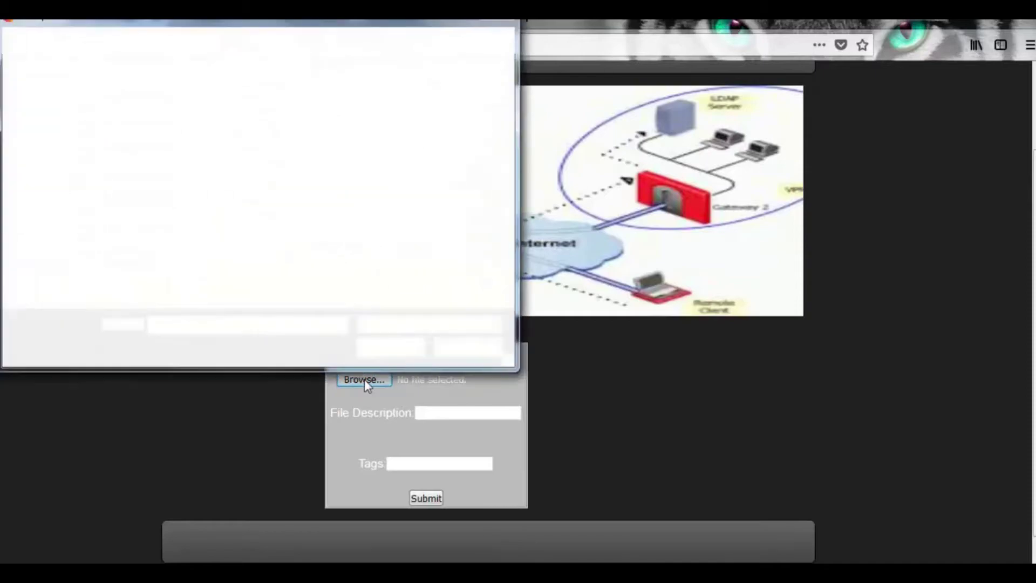
{"action": "left_click", "coordinate": [465, 346]}
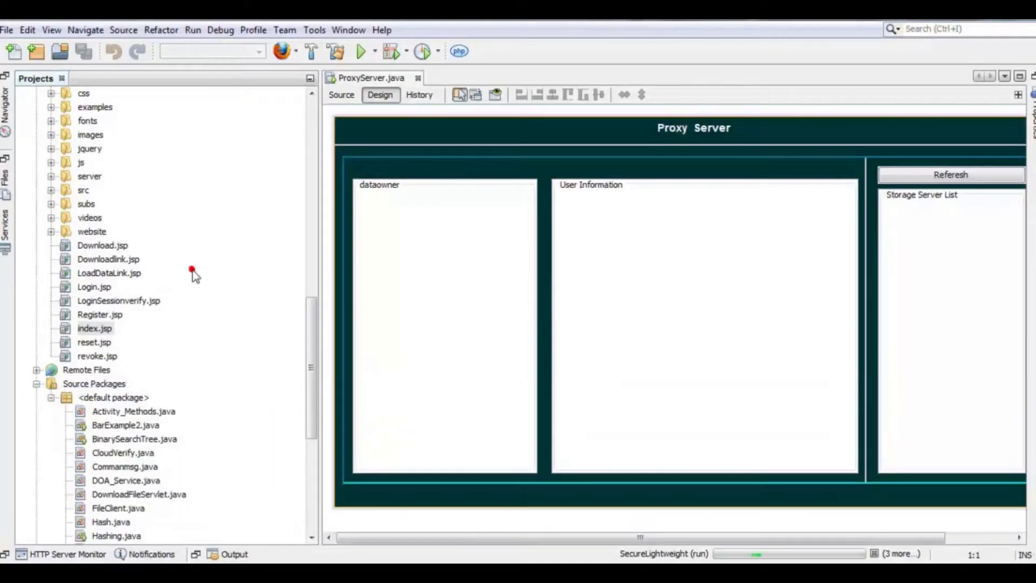
- Run Storage.java from Source Packages and minimize the DATAOWNER window it opens
{"action": "left_click", "coordinate": [194, 272]}
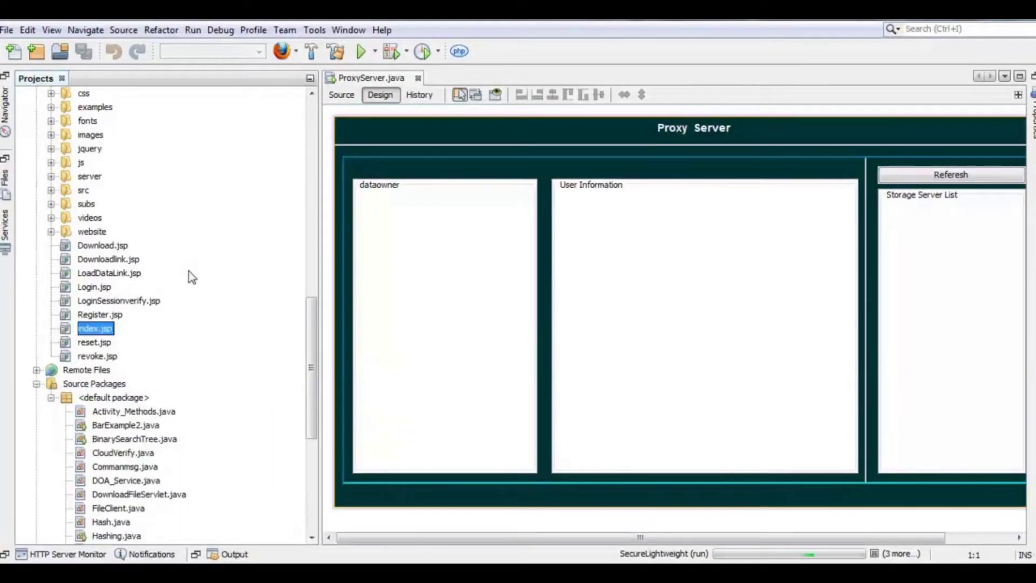
{"action": "scroll", "coordinate": [111, 360], "scroll_direction": "down", "scroll_amount": 7}
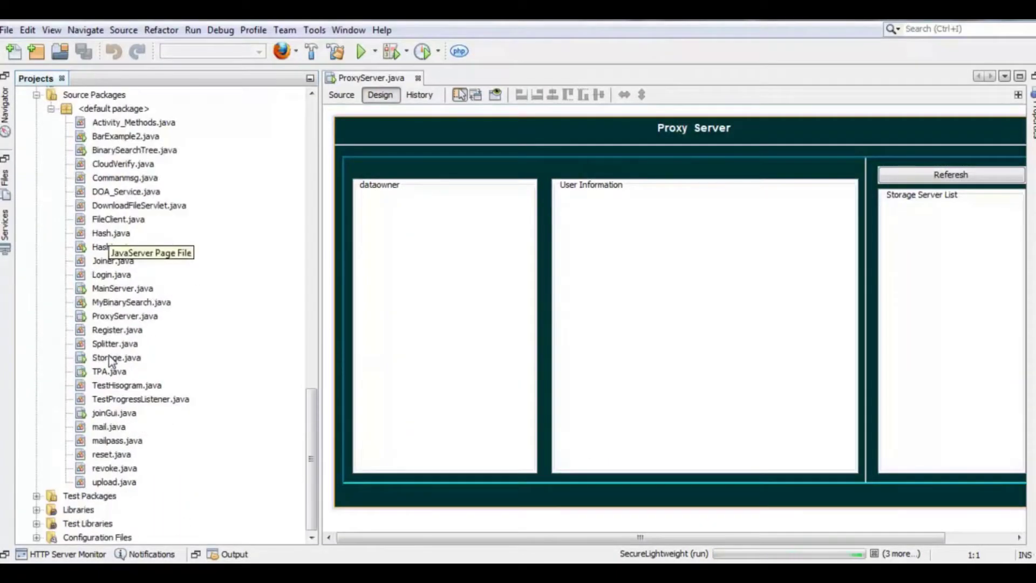
{"action": "left_click", "coordinate": [120, 358]}
{"action": "right_click", "coordinate": [120, 358]}
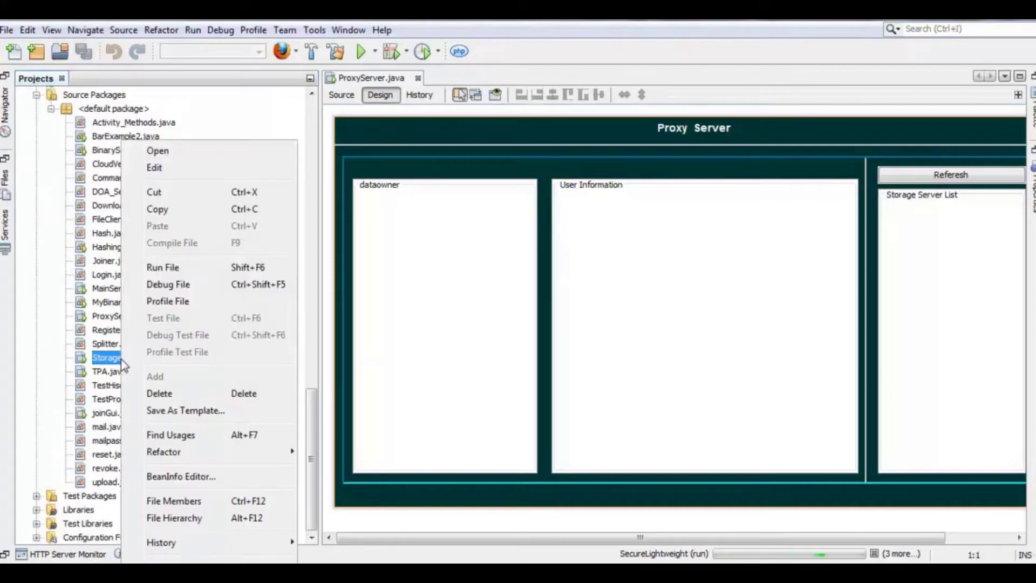
{"action": "left_click", "coordinate": [164, 267]}
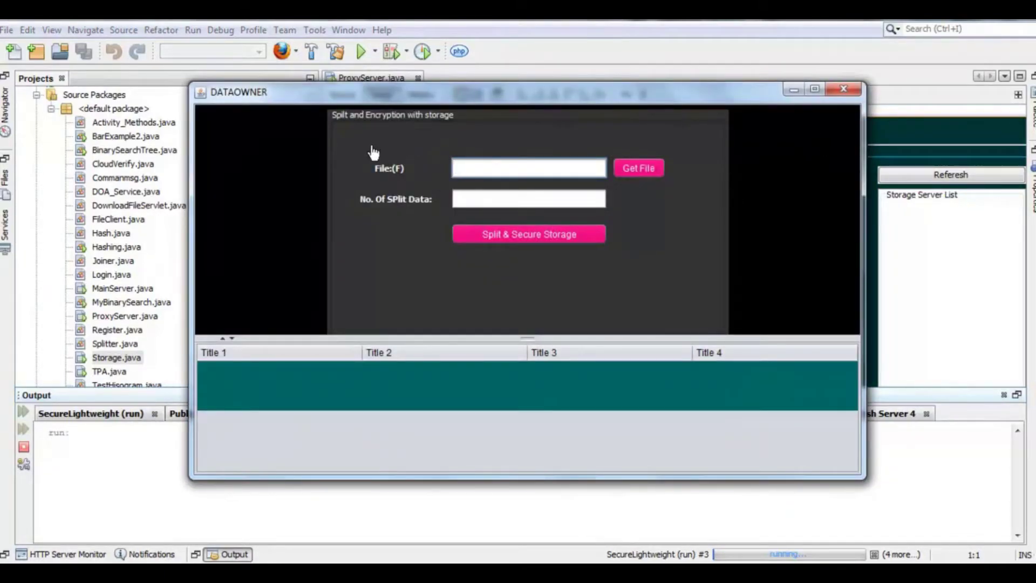
{"action": "left_click", "coordinate": [794, 90]}
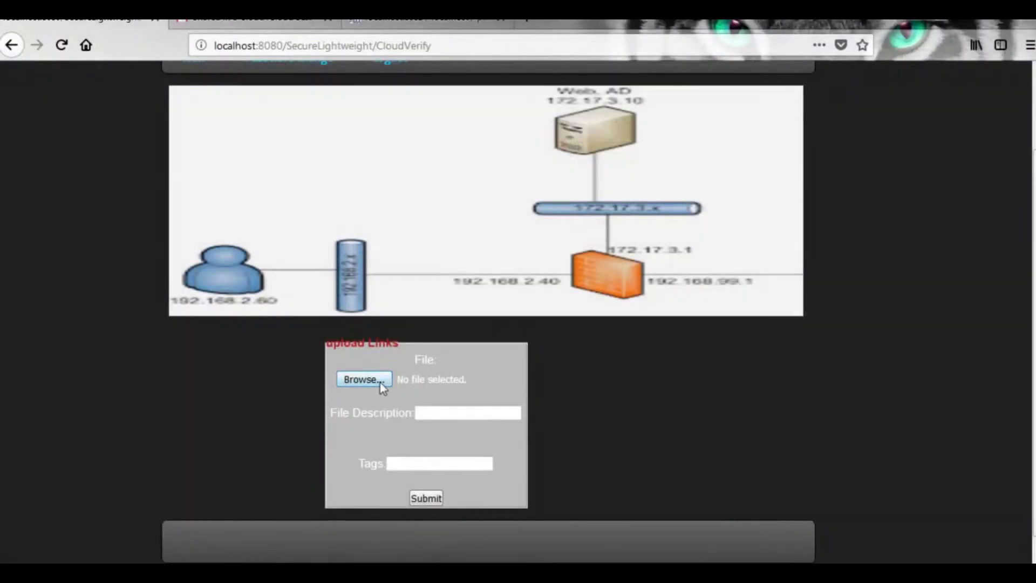
- Upload collegenetworking.doc from Downloads with description 'network' and tags 'college'
{"action": "left_click", "coordinate": [380, 381]}
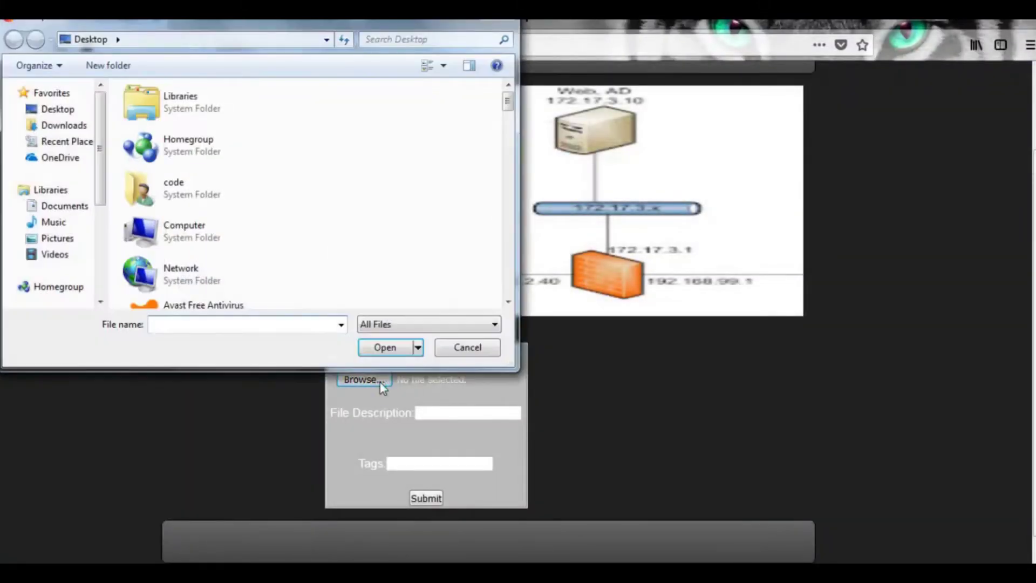
{"action": "left_click", "coordinate": [65, 124]}
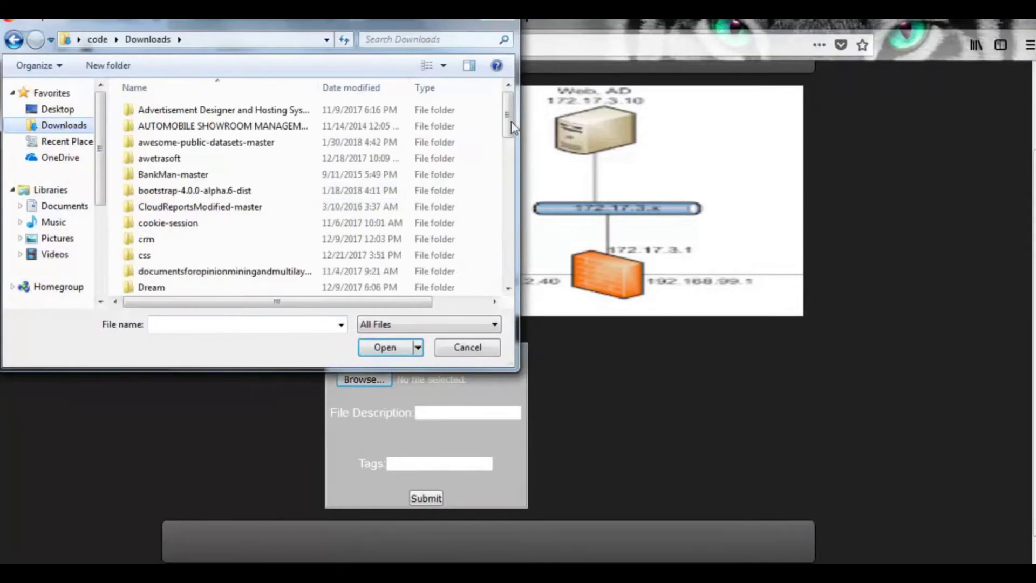
{"action": "left_click_drag", "start_coordinate": [507, 108], "coordinate": [509, 187]}
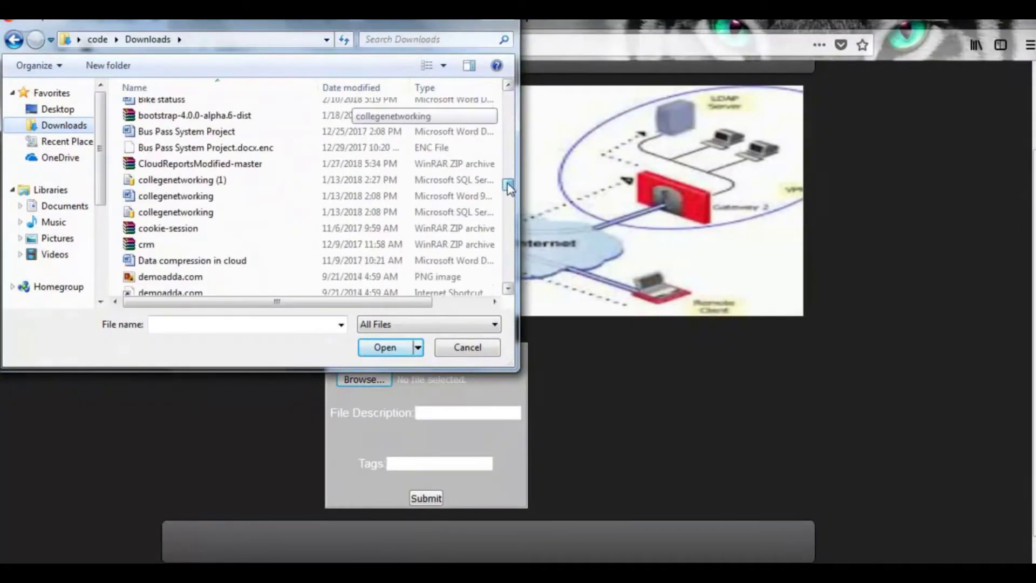
{"action": "left_click", "coordinate": [178, 197]}
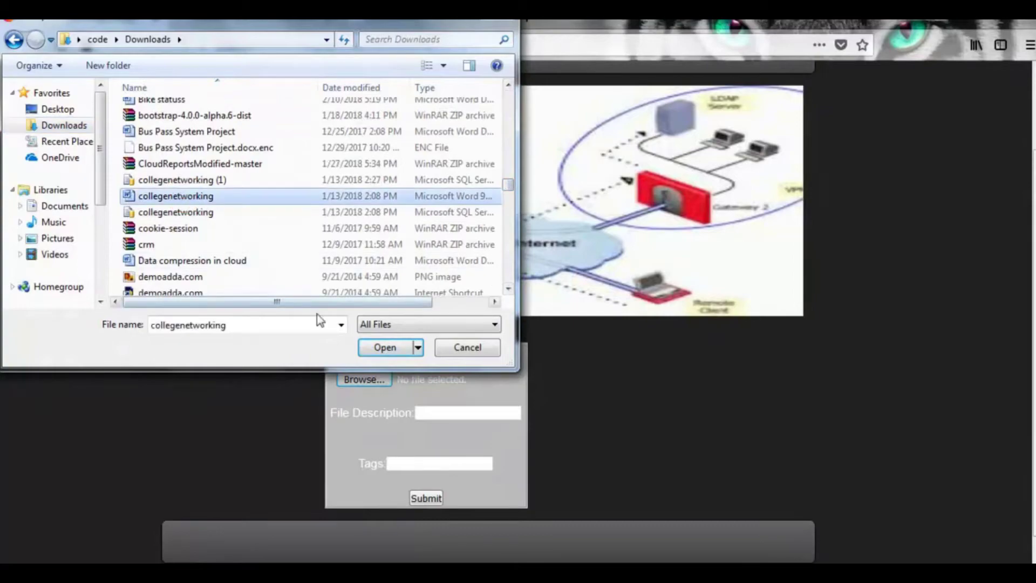
{"action": "left_click", "coordinate": [378, 350]}
{"action": "left_click", "coordinate": [441, 414]}
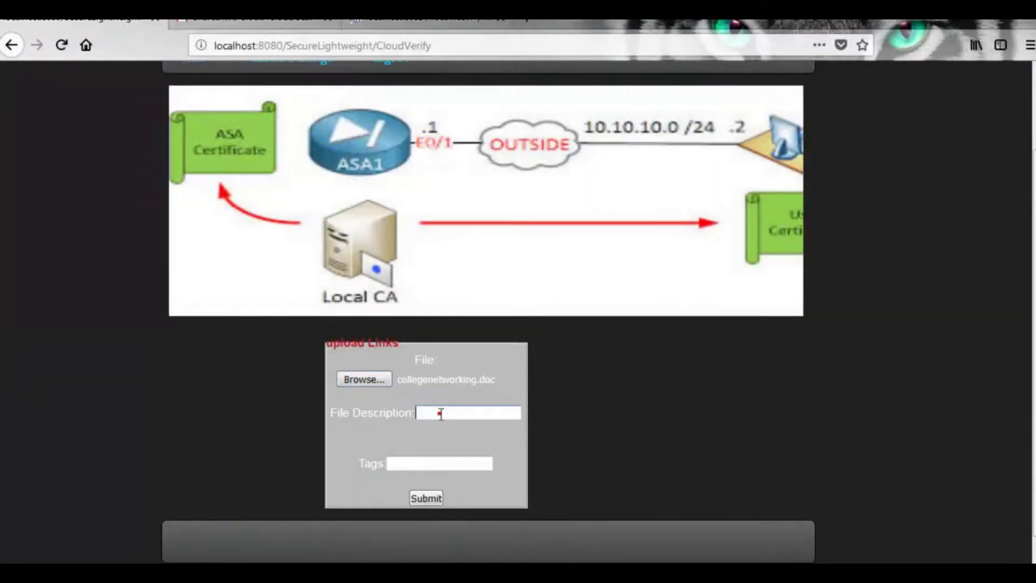
{"action": "type", "text": "network"}
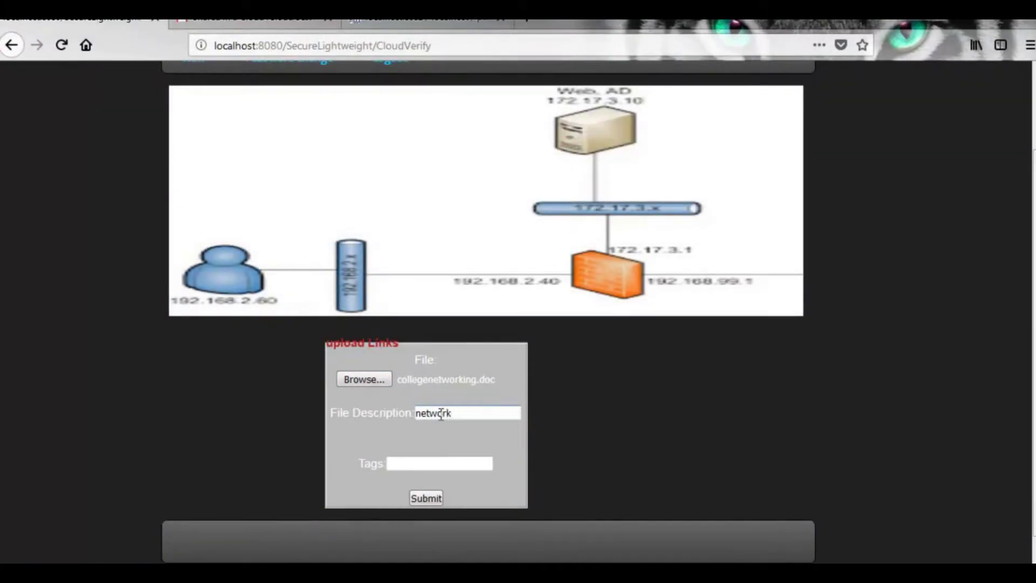
{"action": "left_click", "coordinate": [434, 467]}
{"action": "type", "text": "college"}
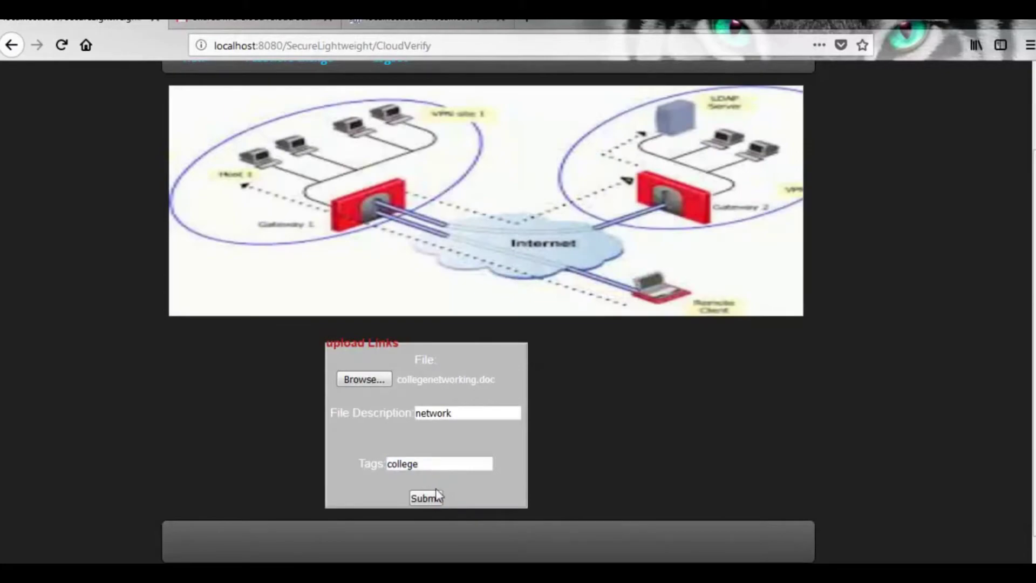
{"action": "left_click", "coordinate": [426, 499]}
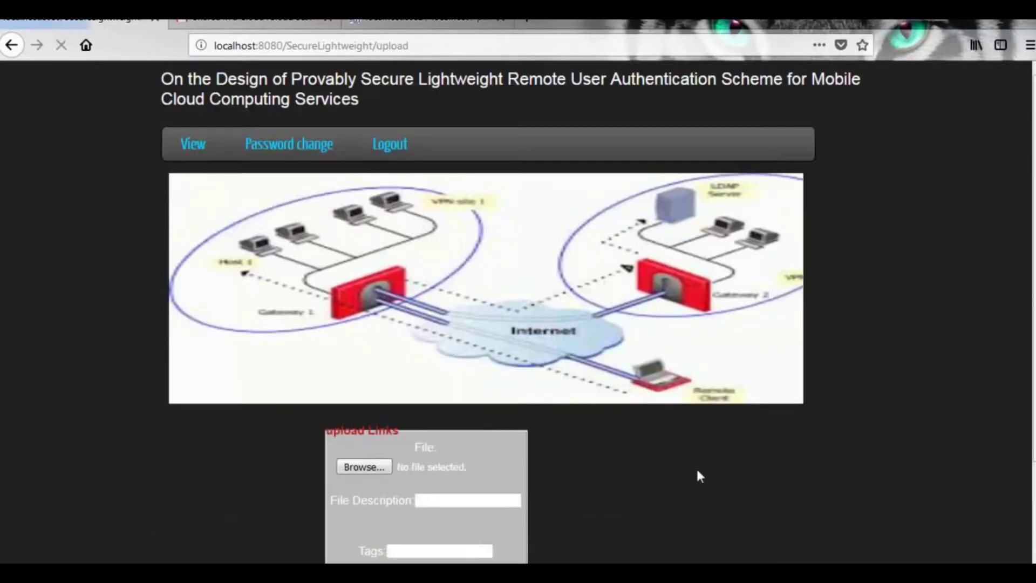
- Confirm collegenetworking.doc appears in the uploaded files list, then go back to the upload page
{"action": "scroll", "coordinate": [696, 468], "scroll_direction": "down", "scroll_amount": 3}
{"action": "scroll", "coordinate": [351, 180], "scroll_direction": "up", "scroll_amount": 3}
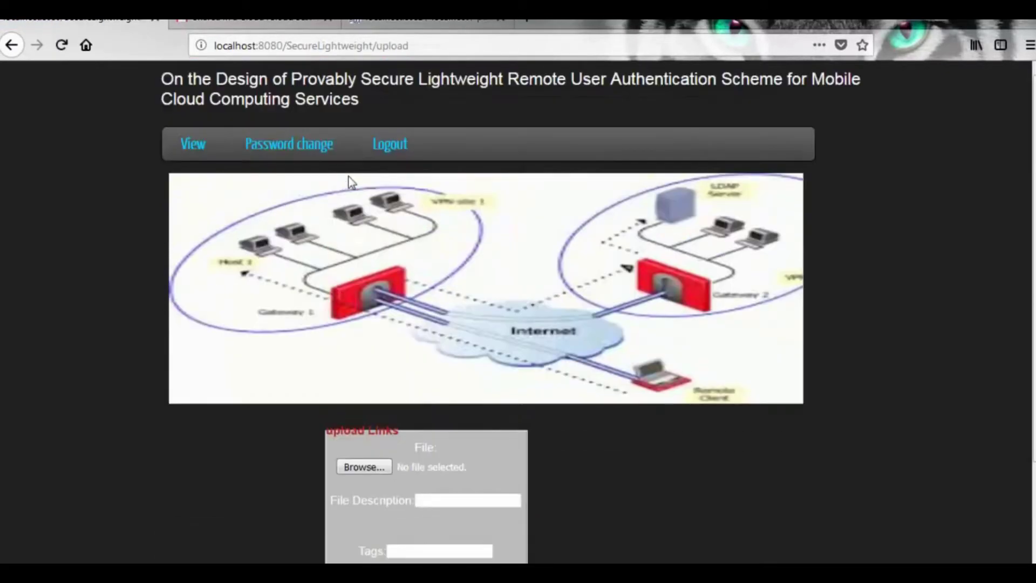
{"action": "left_click", "coordinate": [178, 150]}
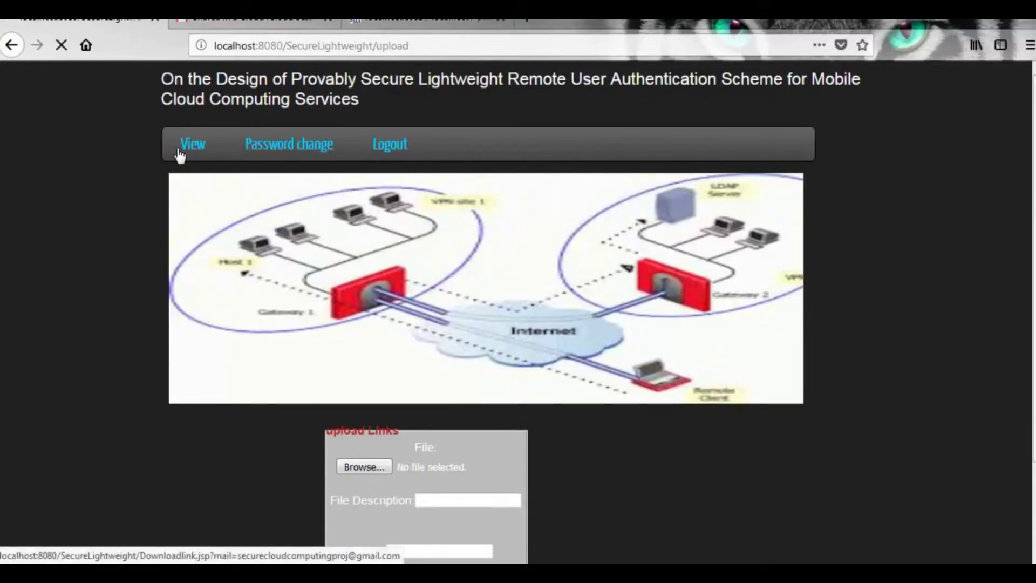
{"action": "scroll", "coordinate": [365, 253], "scroll_direction": "down", "scroll_amount": 4}
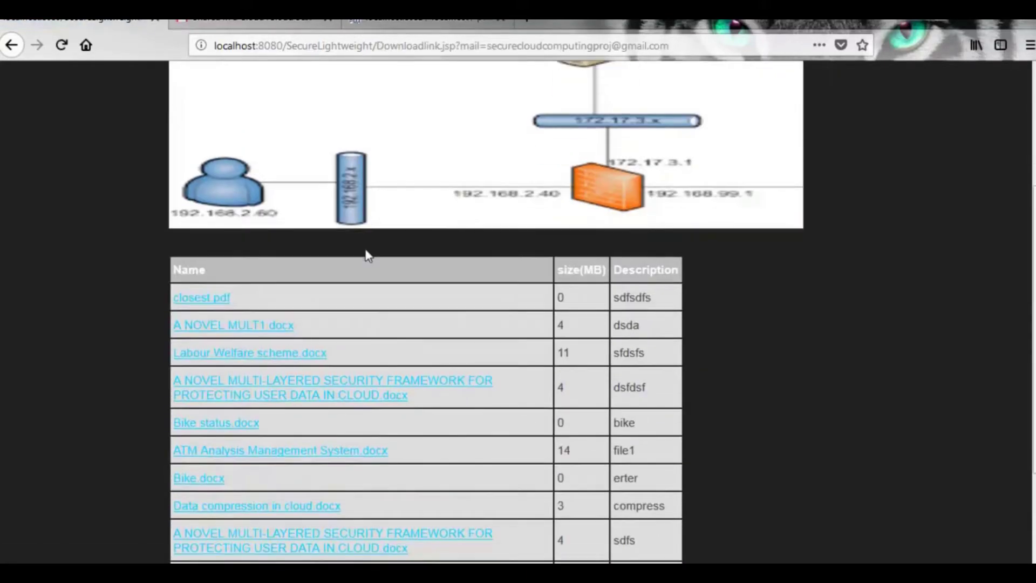
{"action": "scroll", "coordinate": [367, 254], "scroll_direction": "down", "scroll_amount": 2}
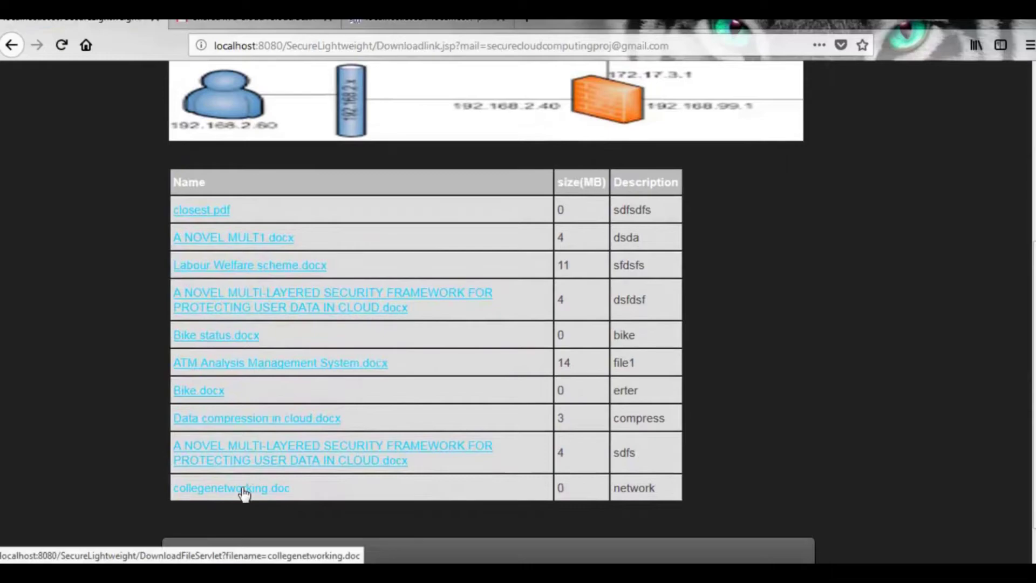
{"action": "left_click", "coordinate": [279, 492]}
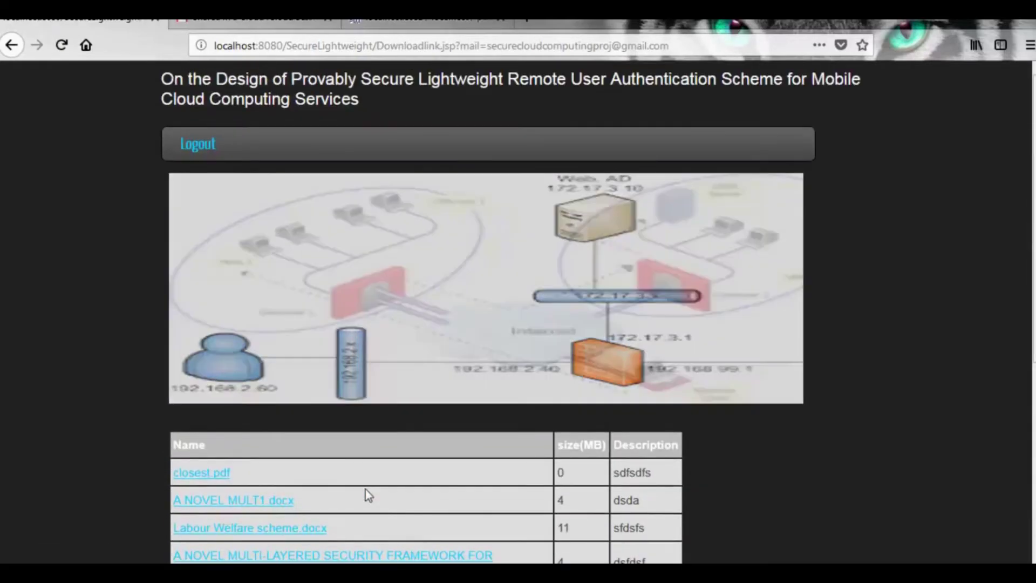
{"action": "left_click", "coordinate": [12, 45]}
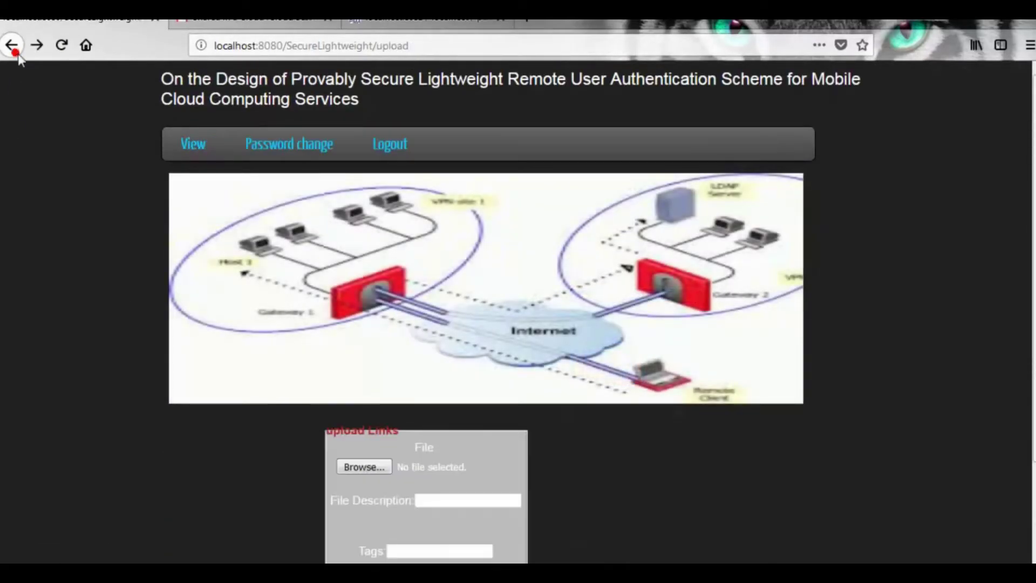
{"action": "left_click", "coordinate": [285, 144]}
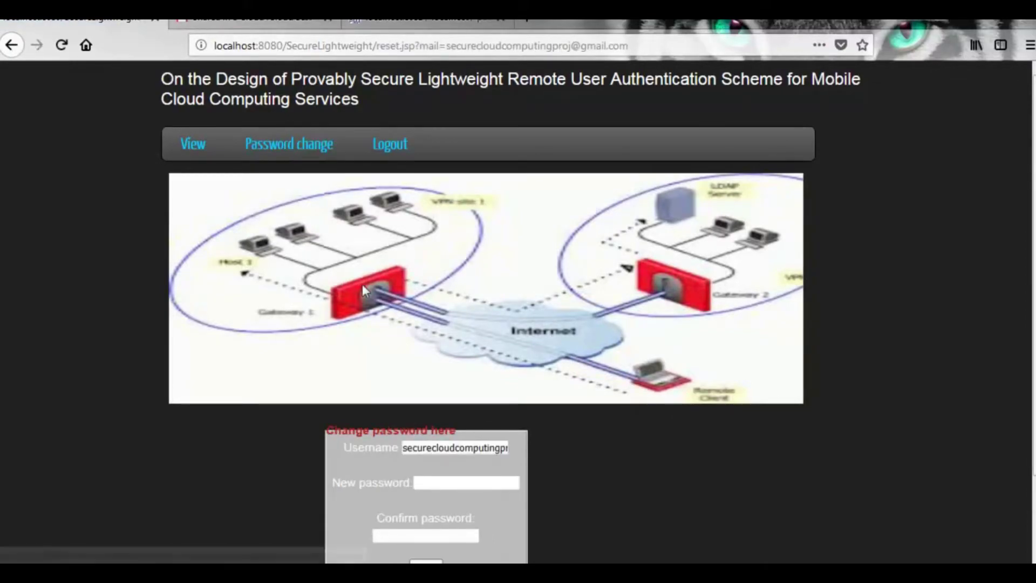
- Enter the new account password in the New and Confirm fields and submit the change
{"action": "scroll", "coordinate": [366, 286], "scroll_direction": "down", "scroll_amount": 3}
{"action": "left_click", "coordinate": [436, 399]}
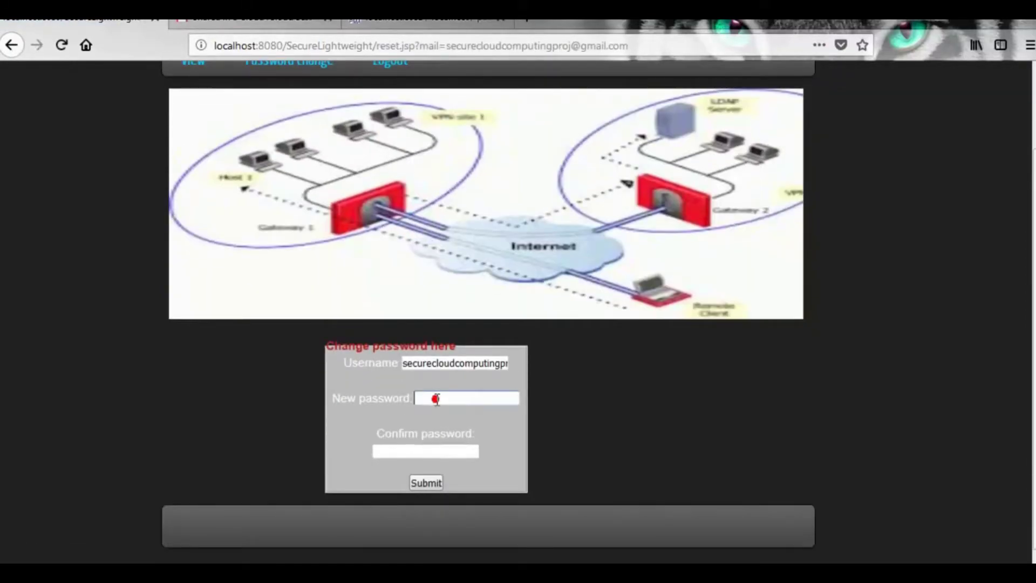
{"action": "type", "text": "654321"}
{"action": "left_click", "coordinate": [437, 449]}
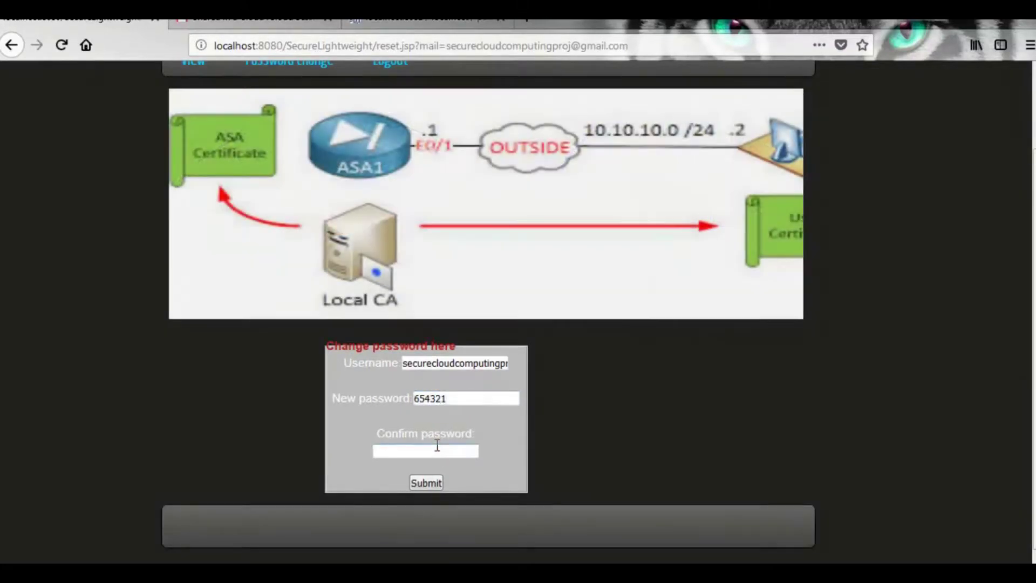
{"action": "type", "text": "654321"}
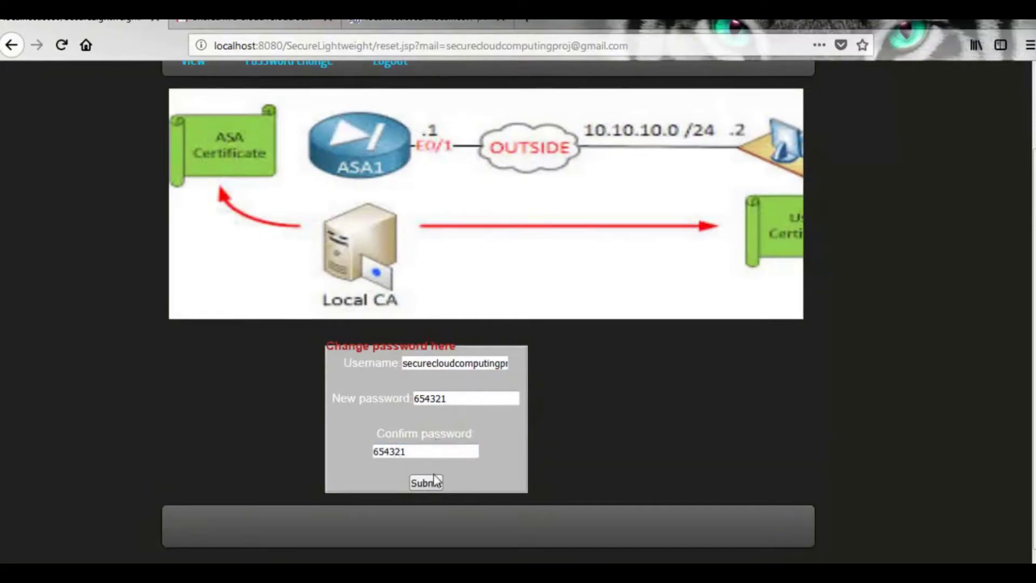
{"action": "left_click", "coordinate": [434, 487]}
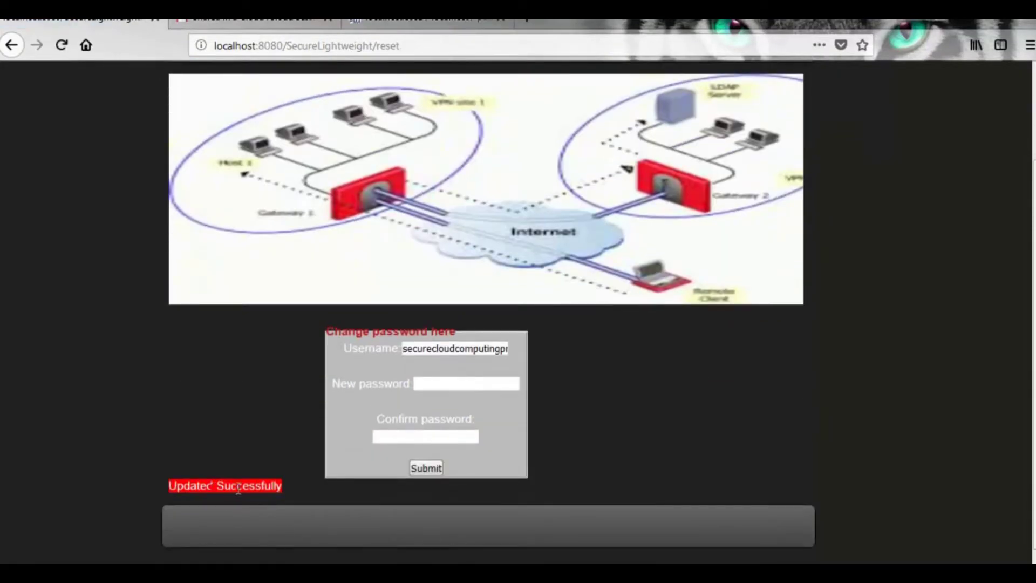
- Highlight the Updated Successfully confirmation and bring the DATAOWNER window forward
{"action": "double_click", "coordinate": [238, 487]}
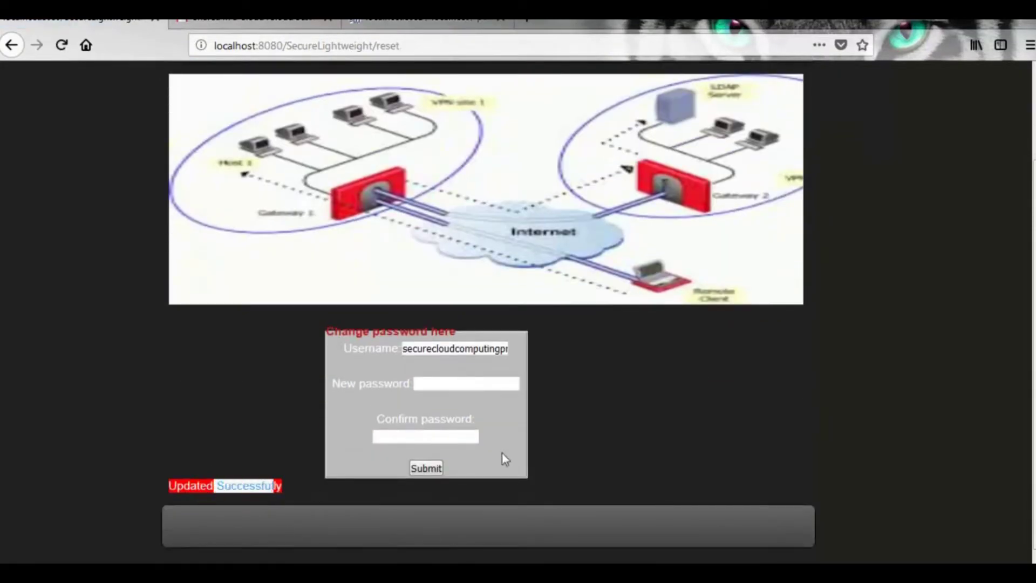
{"action": "left_click", "coordinate": [528, 453]}
{"action": "scroll", "coordinate": [529, 453], "scroll_direction": "up", "scroll_amount": 2}
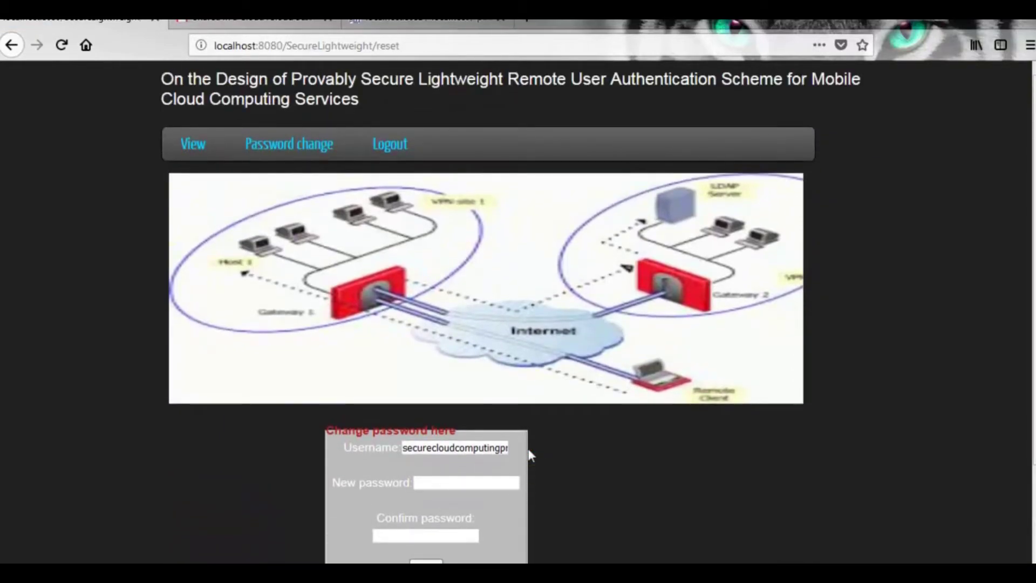
{"action": "left_click", "coordinate": [820, 559]}
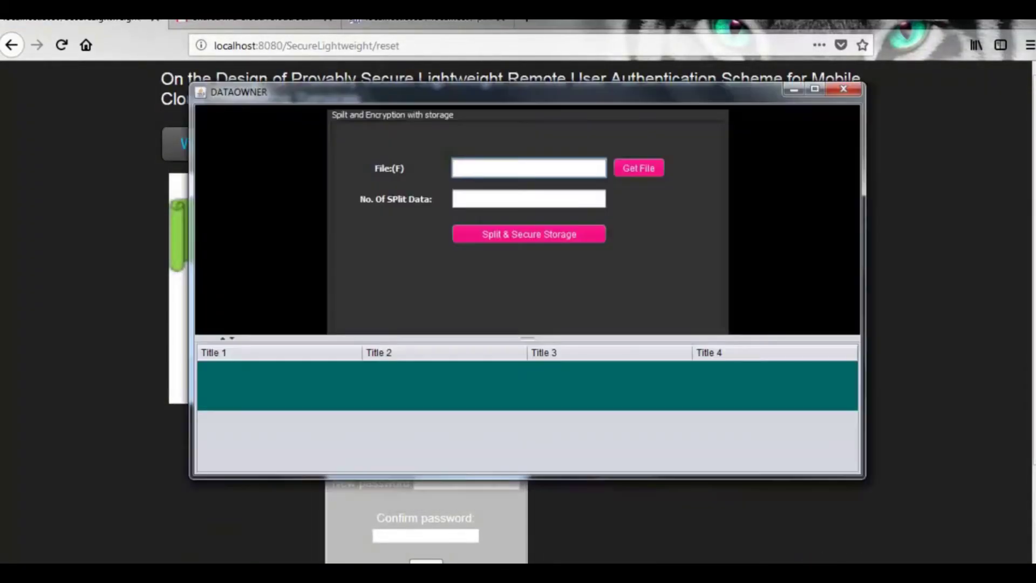
- Load collegenetworking.doc in DATAOWNER, split it into 3 securely stored pieces, and dismiss both messages
{"action": "left_click", "coordinate": [642, 171]}
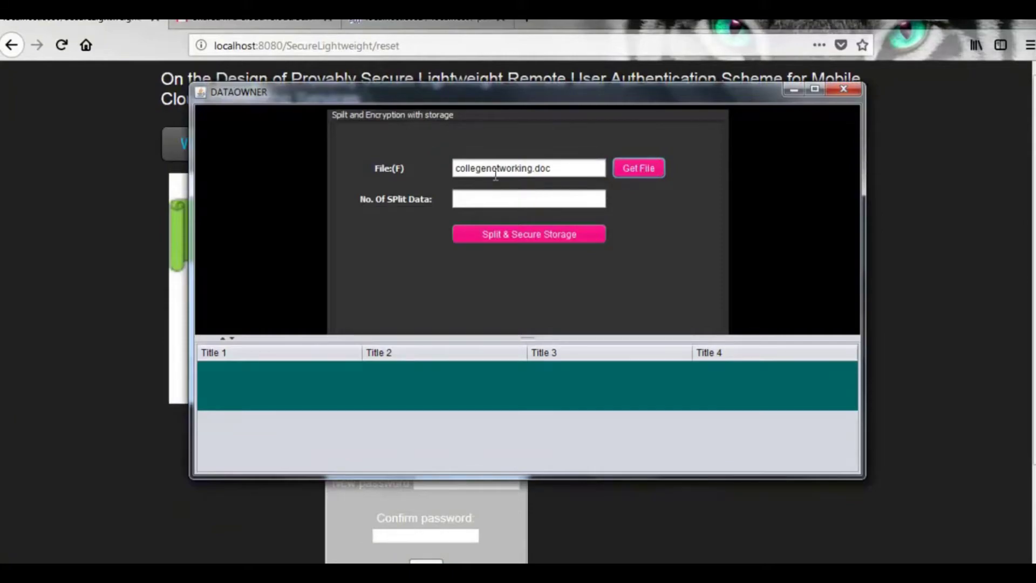
{"action": "left_click", "coordinate": [499, 206]}
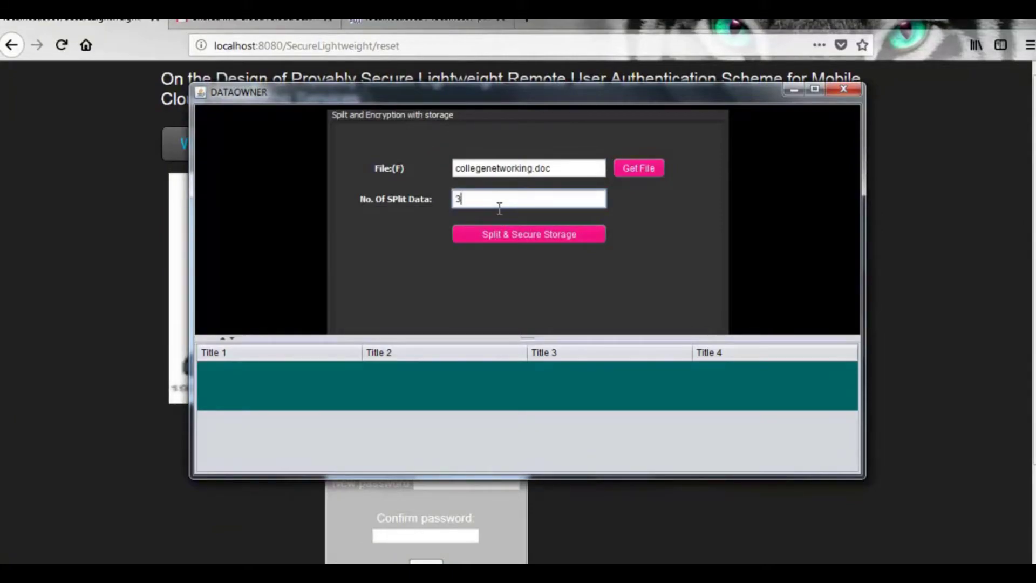
{"action": "left_click", "coordinate": [524, 236]}
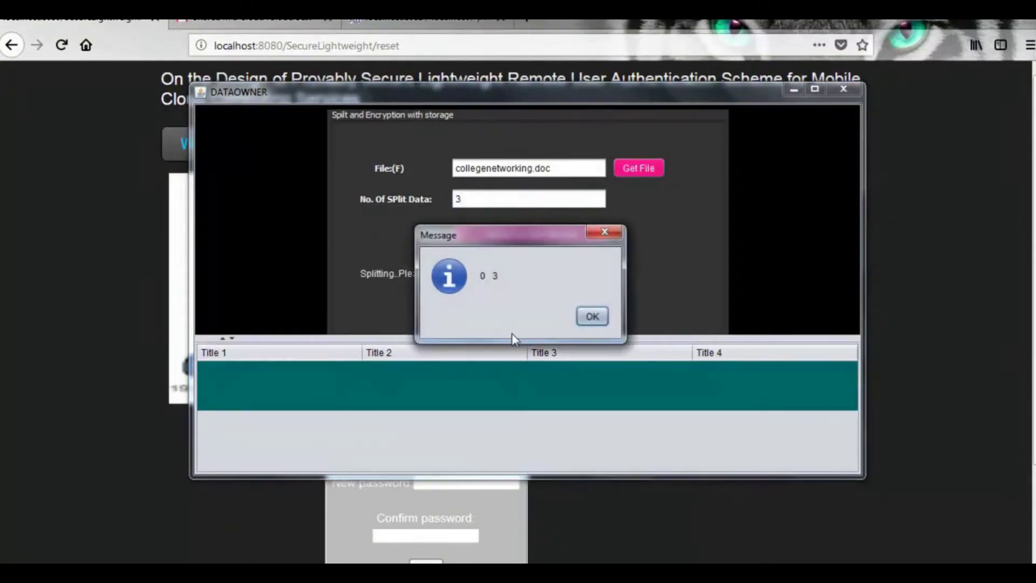
{"action": "left_click", "coordinate": [606, 320]}
{"action": "left_click", "coordinate": [592, 320]}
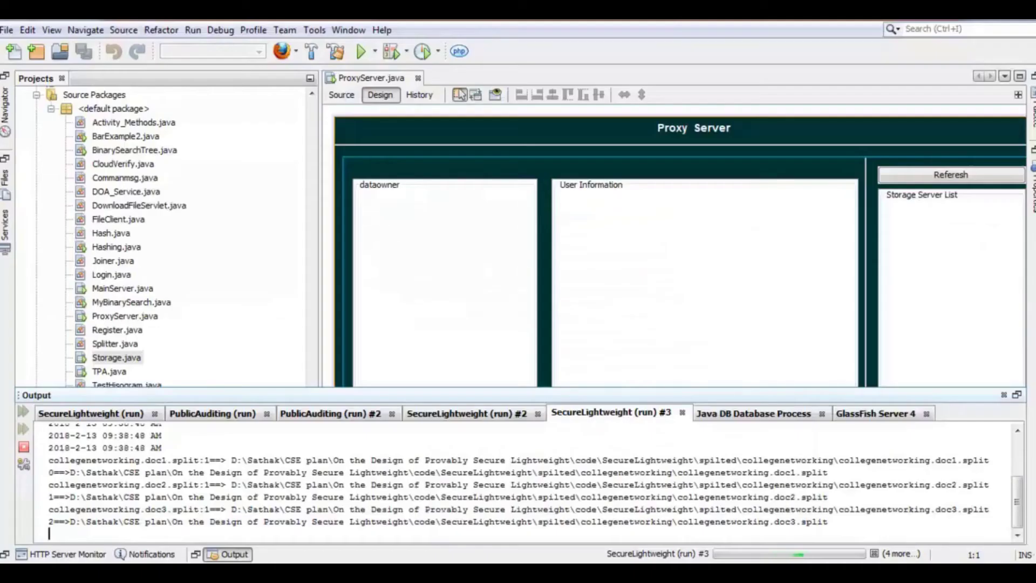
- Enlarge the Output console and review the second SecureLightweight run's output
{"action": "left_click_drag", "start_coordinate": [208, 387], "coordinate": [208, 159]}
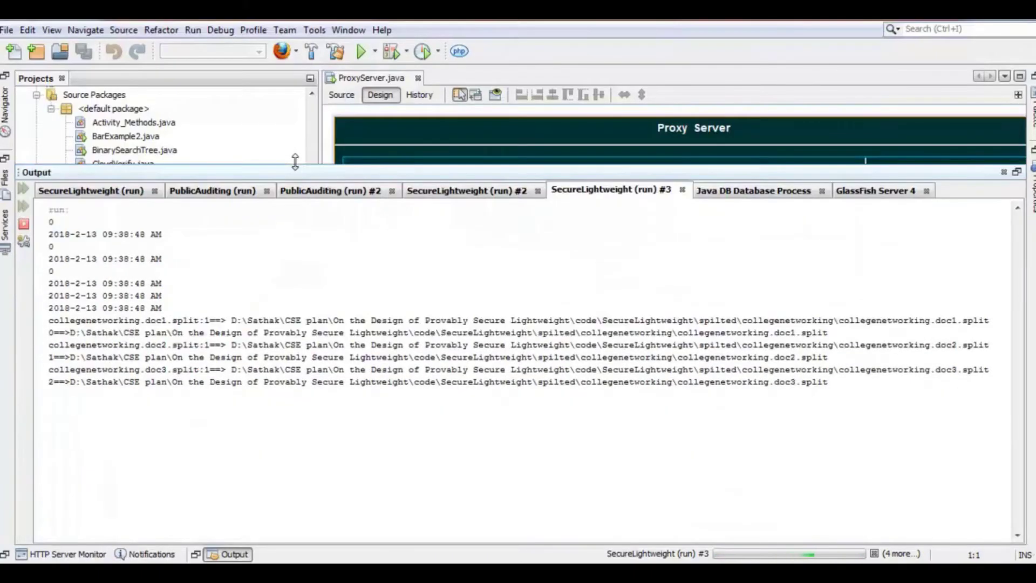
{"action": "left_click", "coordinate": [448, 183]}
{"action": "scroll", "coordinate": [131, 427], "scroll_direction": "up", "scroll_amount": 8}
{"action": "scroll", "coordinate": [133, 428], "scroll_direction": "down", "scroll_amount": 8}
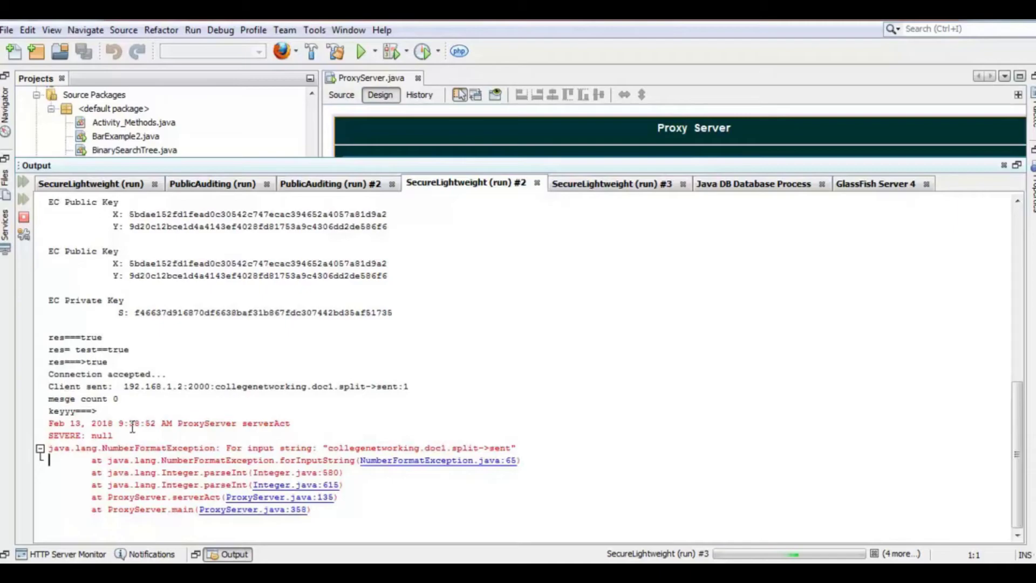
{"action": "scroll", "coordinate": [133, 427], "scroll_direction": "up", "scroll_amount": 10}
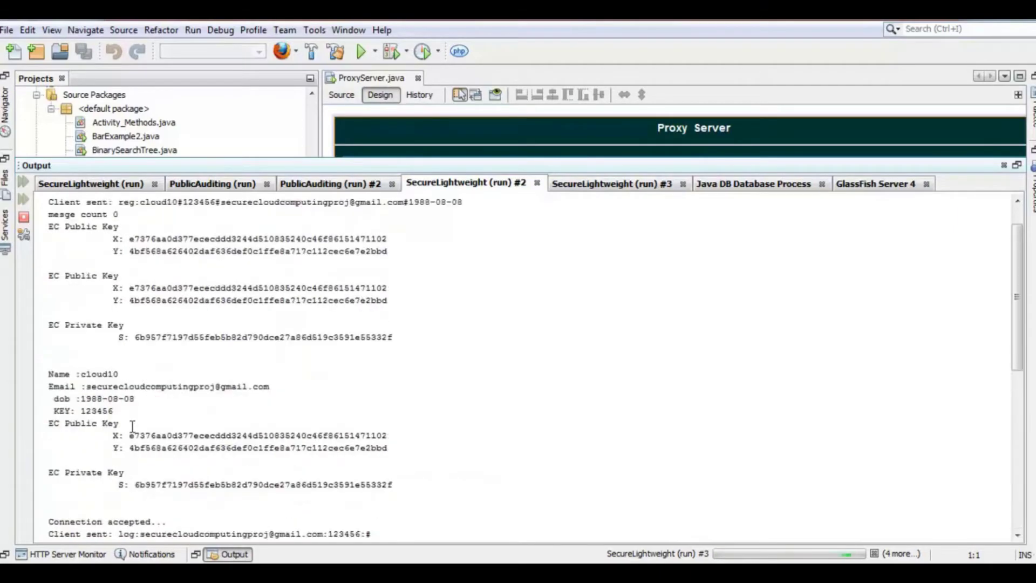
- Highlight the split-file storage paths in run #3, then the GlassFish log's Original Tree key values
{"action": "left_click", "coordinate": [629, 184]}
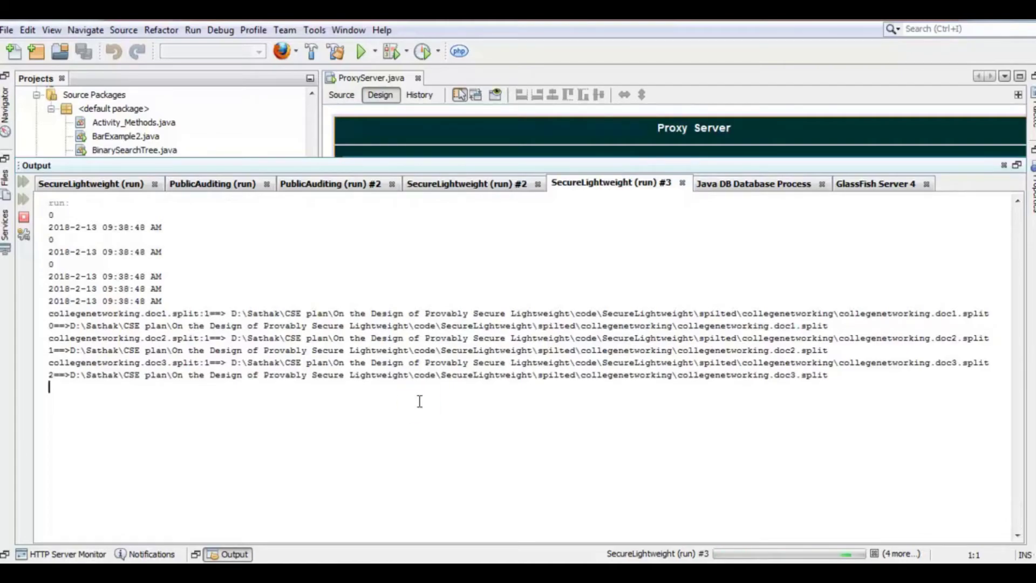
{"action": "left_click_drag", "start_coordinate": [130, 301], "coordinate": [190, 392]}
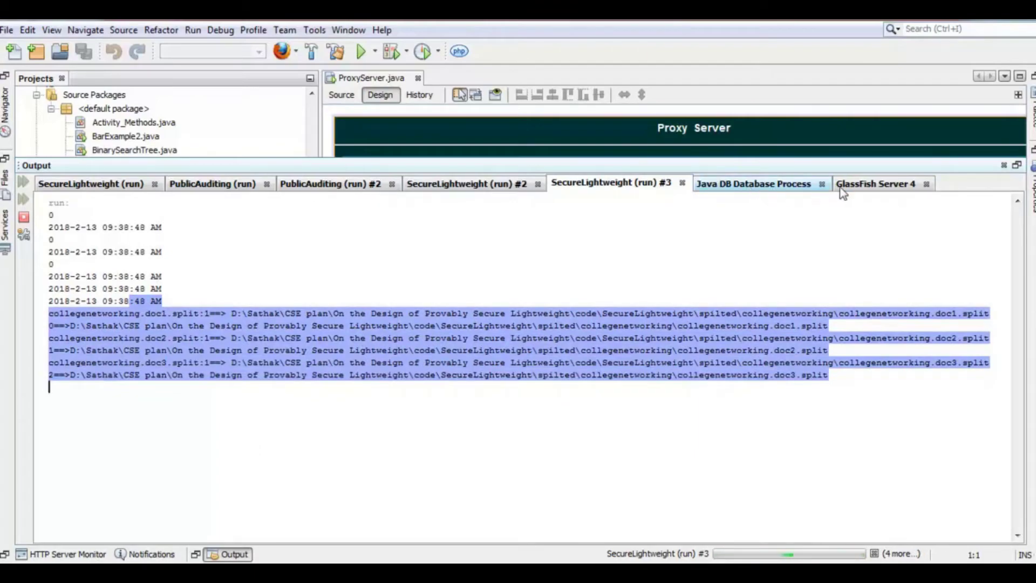
{"action": "left_click", "coordinate": [864, 185]}
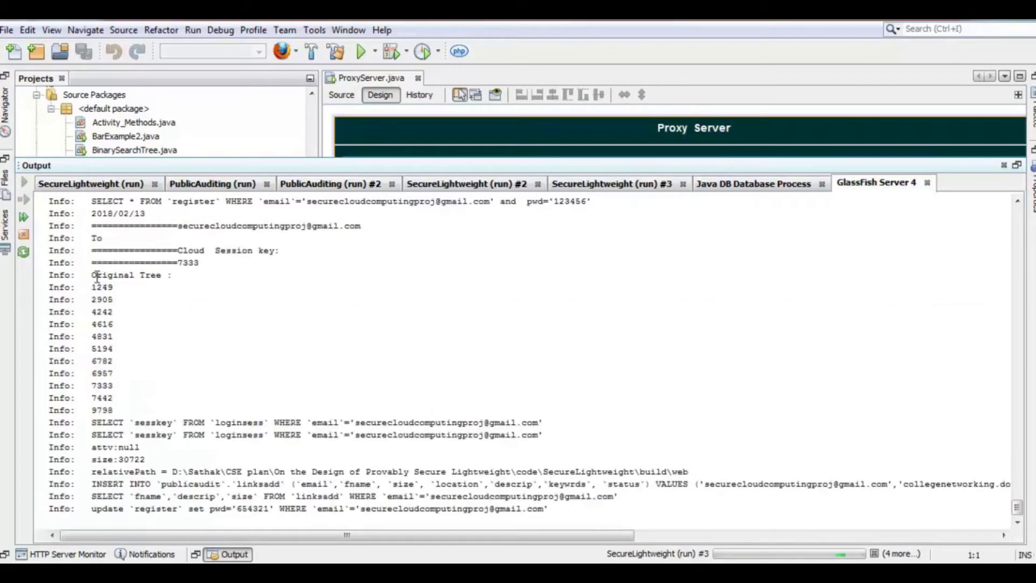
{"action": "left_click_drag", "start_coordinate": [90, 276], "coordinate": [167, 410]}
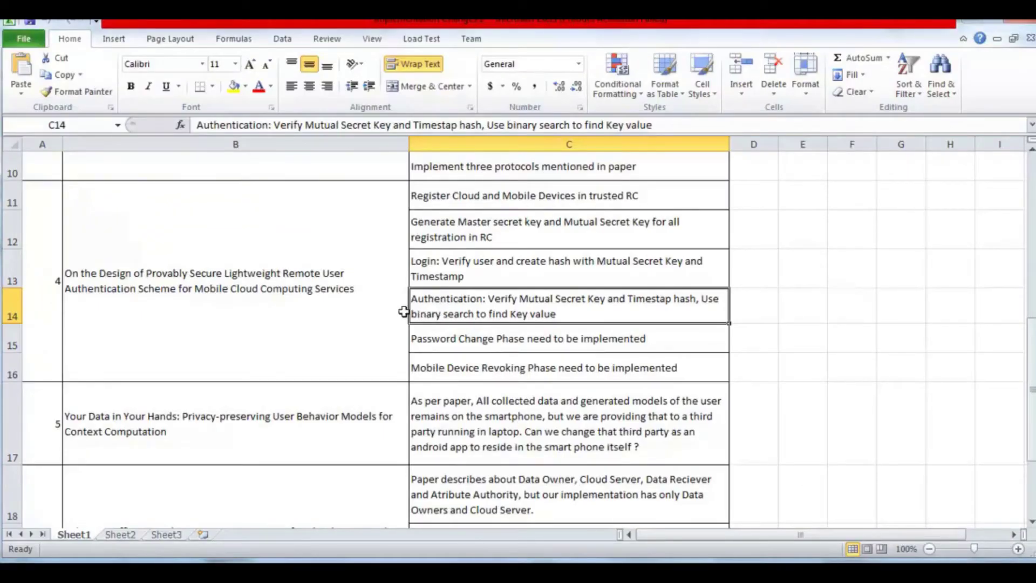
- Highlight the authentication, password change and device revoking notes in C14, C15 and C16
{"action": "left_click", "coordinate": [402, 310]}
{"action": "left_click", "coordinate": [416, 312]}
{"action": "double_click", "coordinate": [417, 312]}
{"action": "left_click_drag", "start_coordinate": [417, 311], "coordinate": [545, 312]}
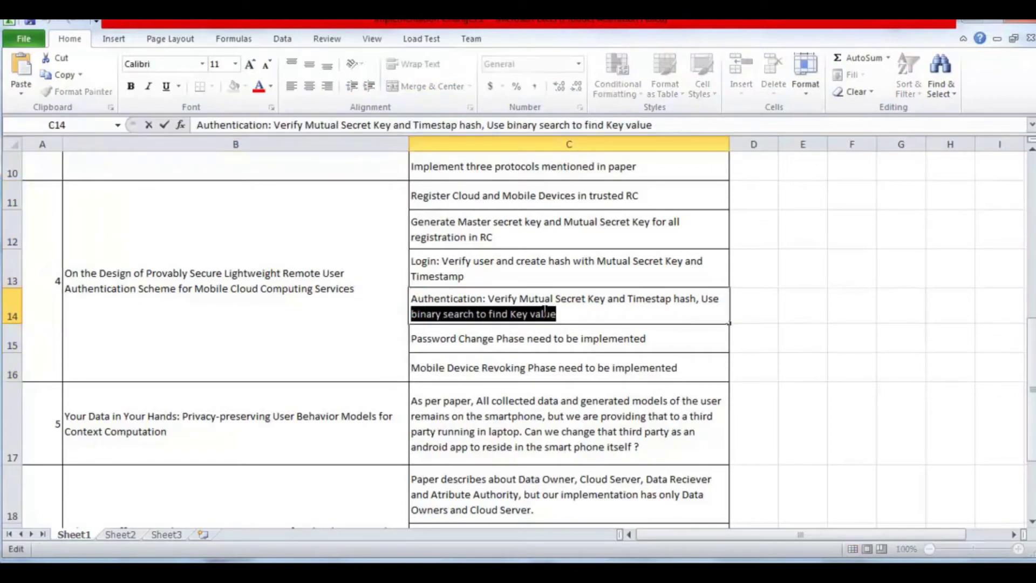
{"action": "double_click", "coordinate": [419, 340]}
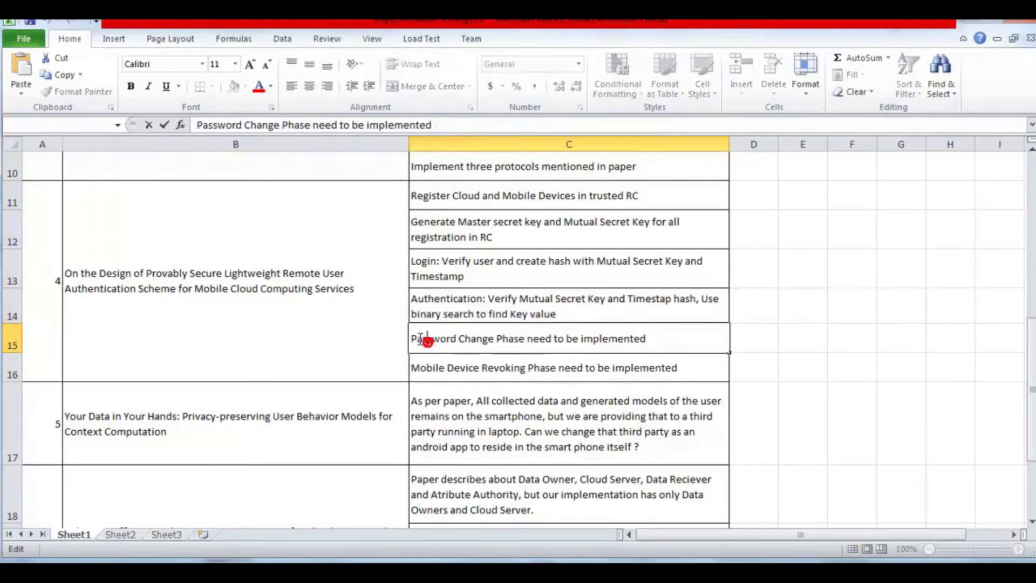
{"action": "left_click_drag", "start_coordinate": [419, 340], "coordinate": [557, 363]}
{"action": "left_click", "coordinate": [558, 363]}
{"action": "double_click", "coordinate": [468, 367]}
{"action": "left_click_drag", "start_coordinate": [467, 368], "coordinate": [665, 368]}
{"action": "left_click", "coordinate": [679, 369]}
- Leave Excel, hide the NetBeans server output panel and return to the password-change page
{"action": "left_click", "coordinate": [971, 22]}
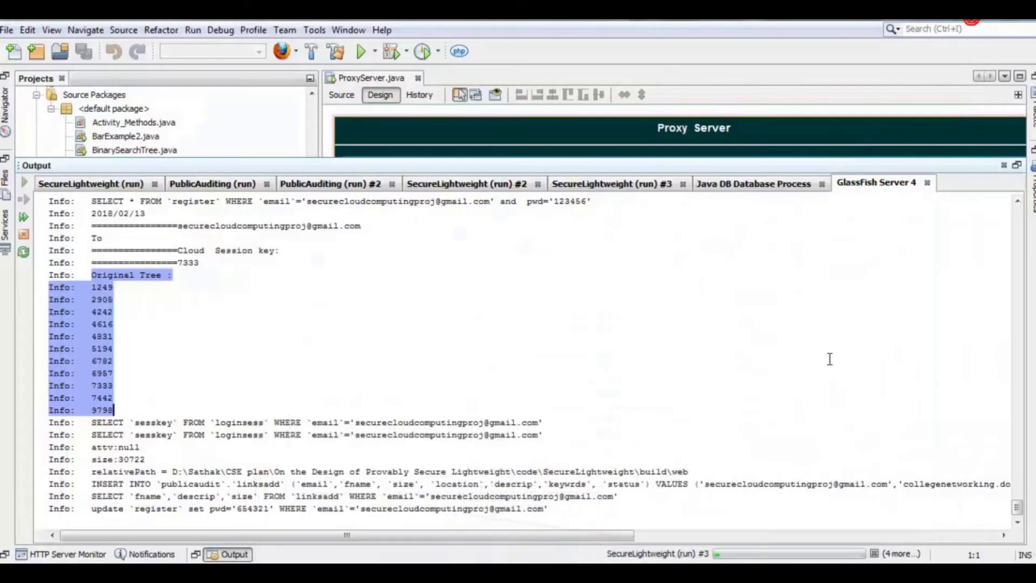
{"action": "left_click", "coordinate": [592, 381]}
{"action": "left_click", "coordinate": [489, 144]}
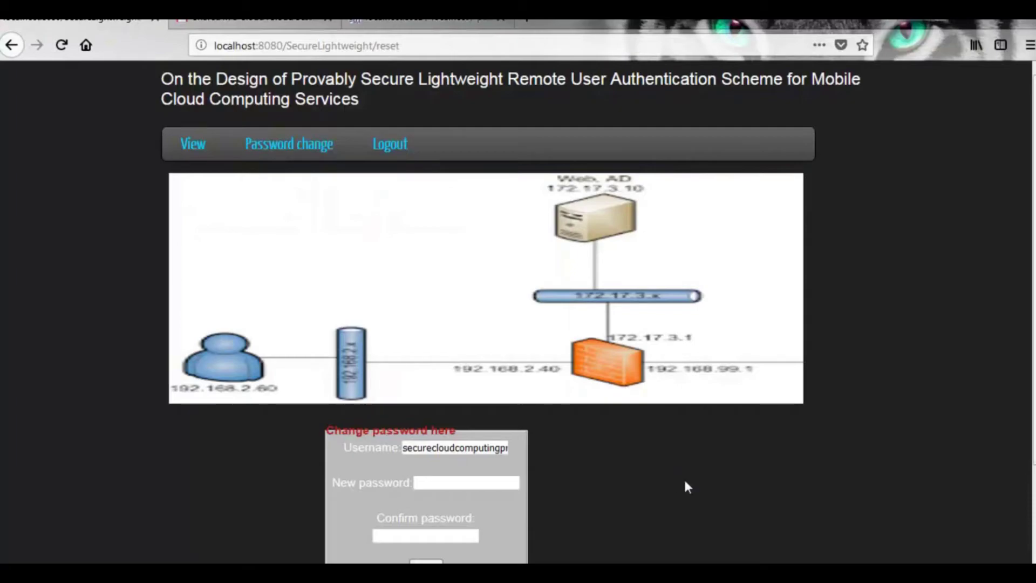
{"action": "scroll", "coordinate": [685, 482], "scroll_direction": "down", "scroll_amount": 3}
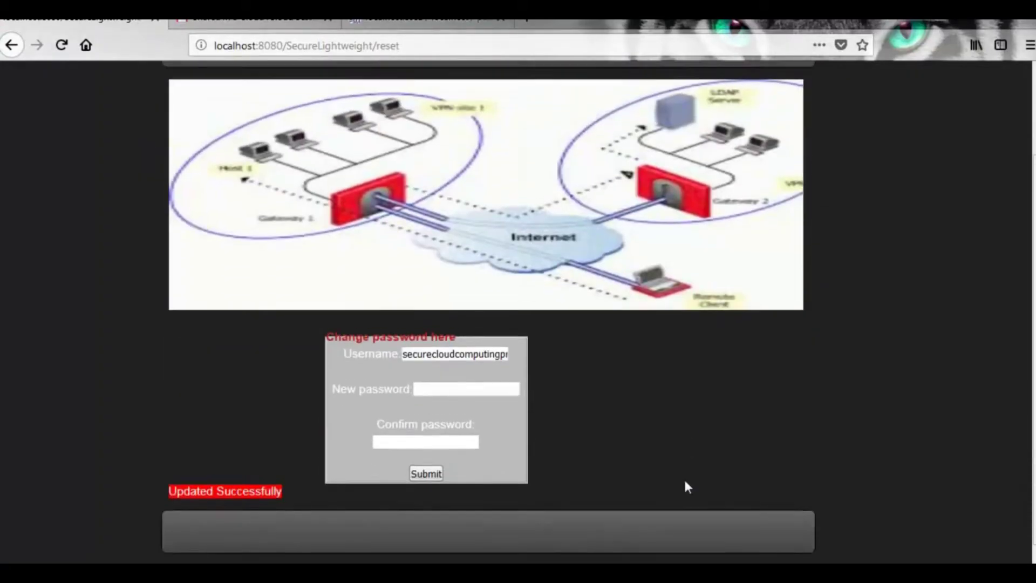
{"action": "scroll", "coordinate": [686, 483], "scroll_direction": "up", "scroll_amount": 3}
- Log out and enter the account's email and password in the Login form
{"action": "left_click", "coordinate": [383, 144]}
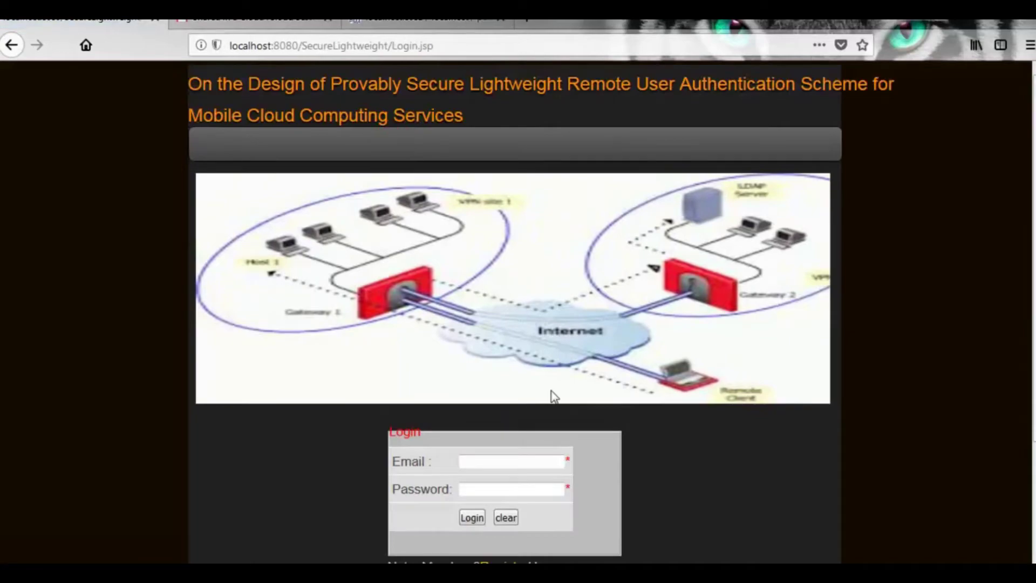
{"action": "scroll", "coordinate": [551, 392], "scroll_direction": "down", "scroll_amount": 3}
{"action": "left_click", "coordinate": [477, 372]}
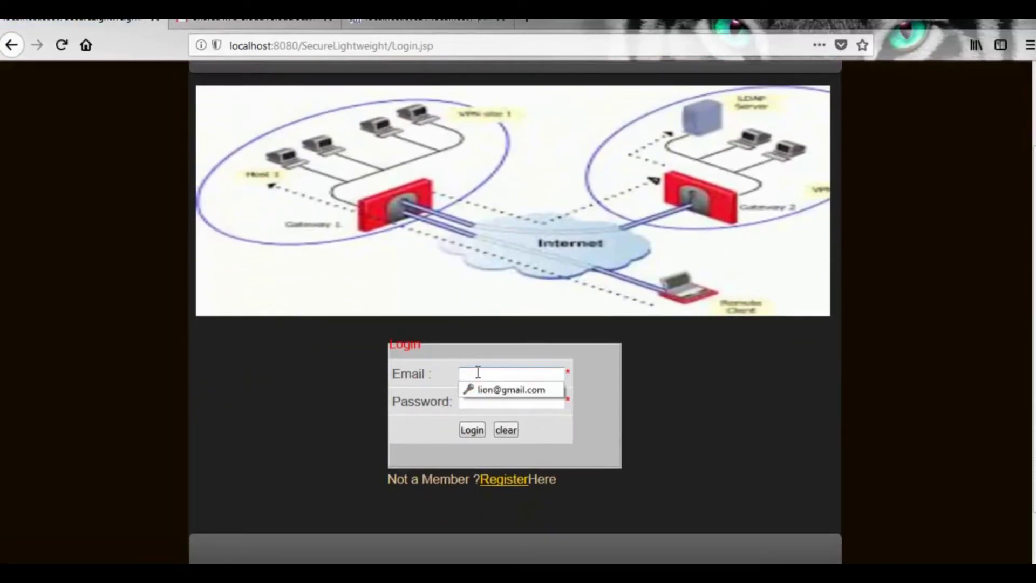
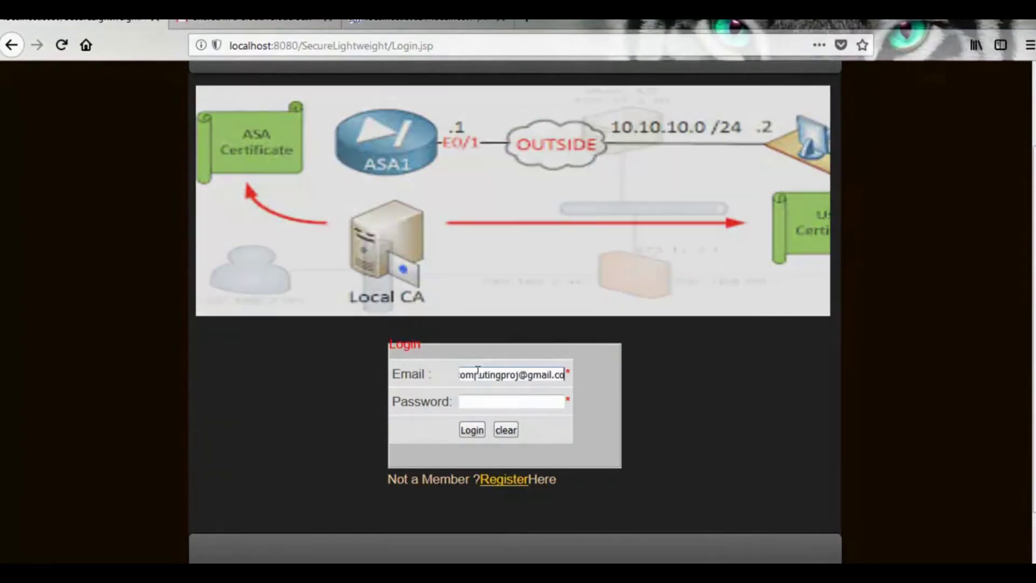
{"action": "left_click", "coordinate": [511, 401]}
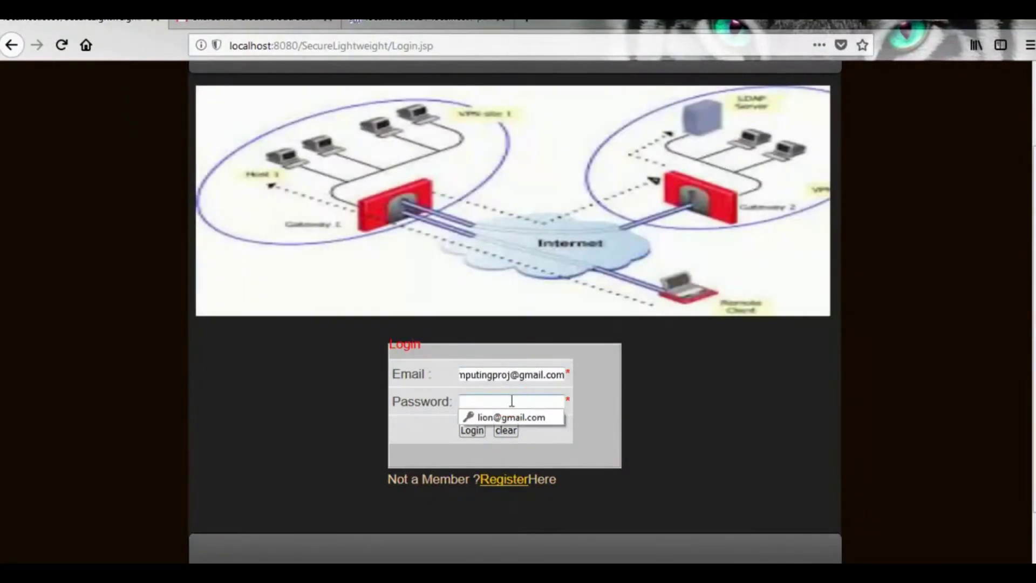
{"action": "type", "text": "126"}
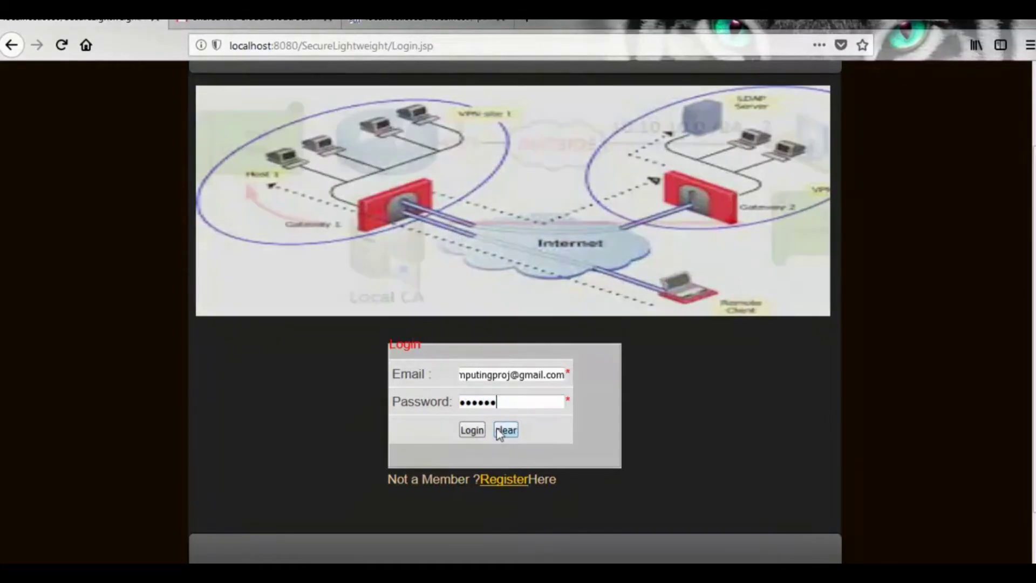
- Submit the login and highlight the resulting Invalid Login message
{"action": "left_click", "coordinate": [472, 430]}
{"action": "scroll", "coordinate": [256, 478], "scroll_direction": "down", "scroll_amount": 5}
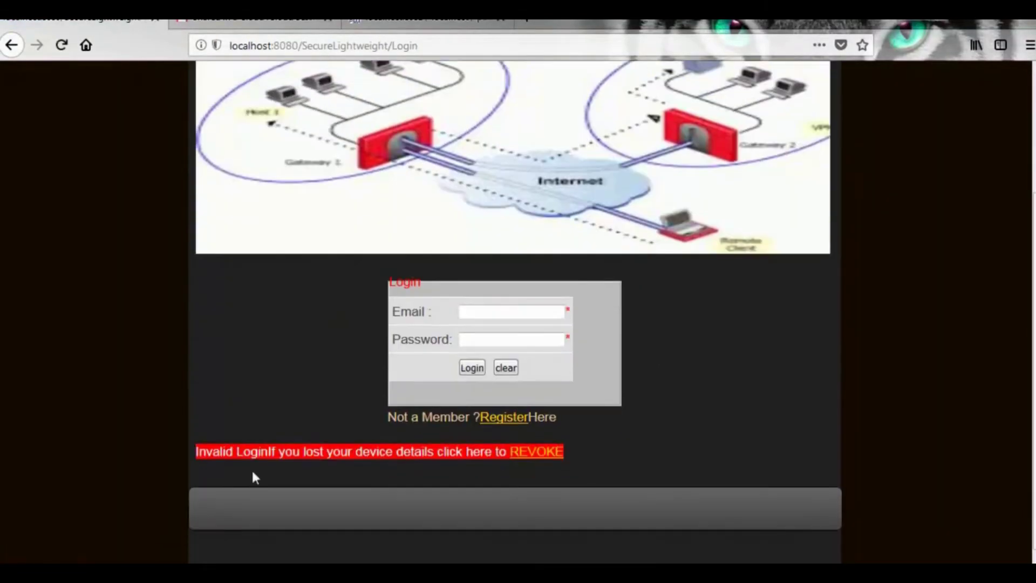
{"action": "left_click_drag", "start_coordinate": [215, 456], "coordinate": [463, 454]}
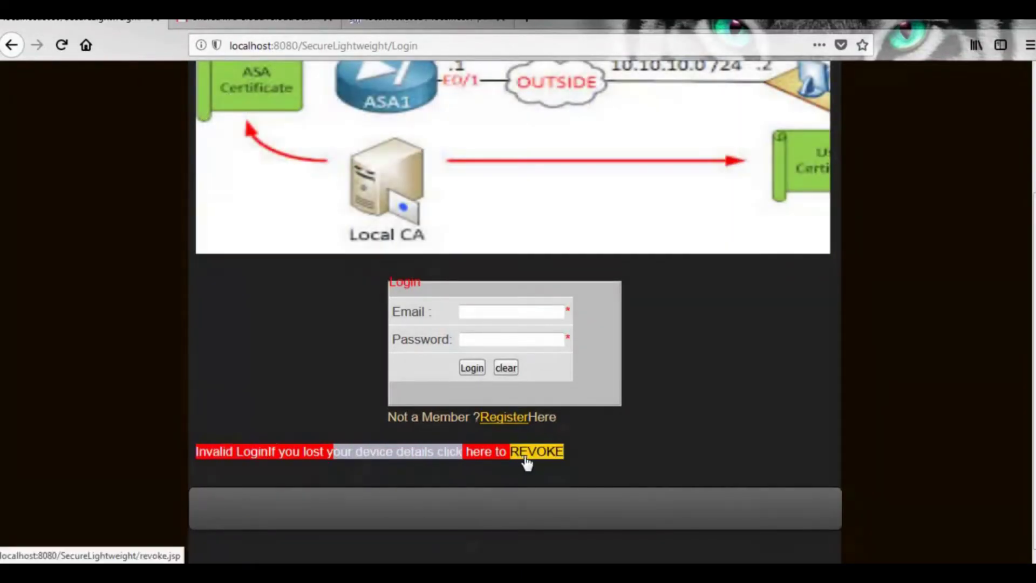
- Open the REVOKE page, enter the account's email as Username and begin the last login date with 2018/
{"action": "left_click", "coordinate": [526, 457]}
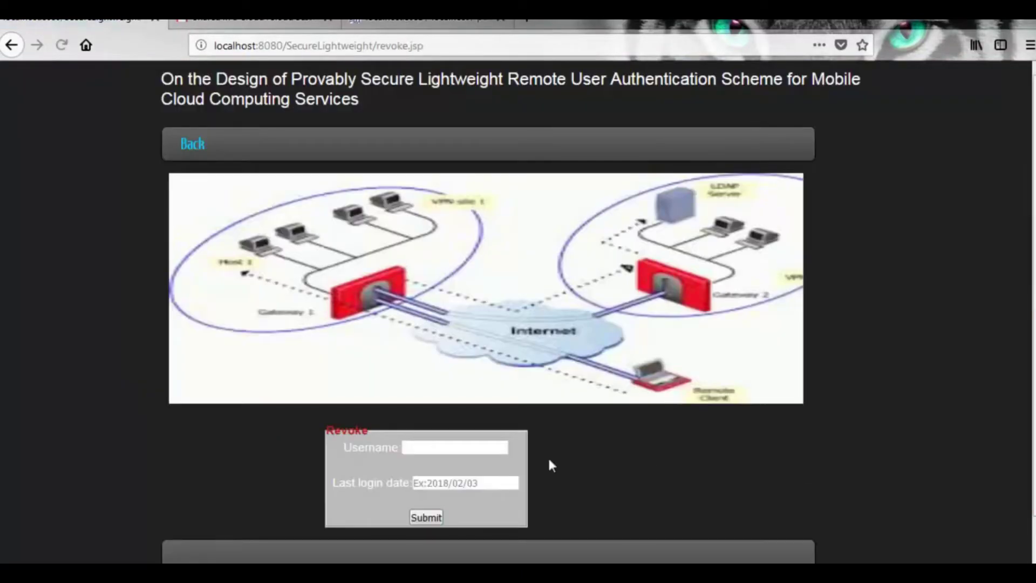
{"action": "left_click", "coordinate": [449, 448]}
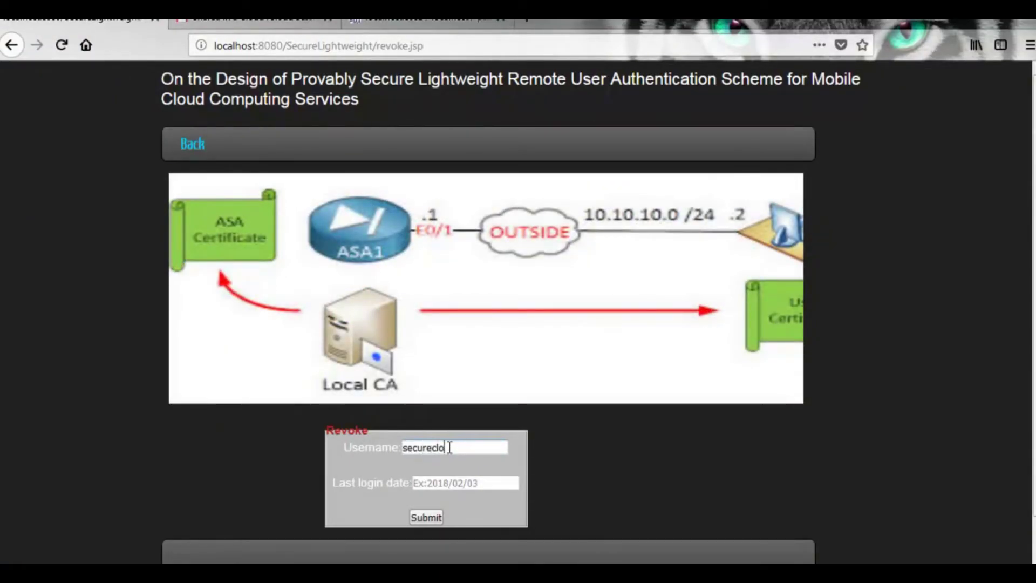
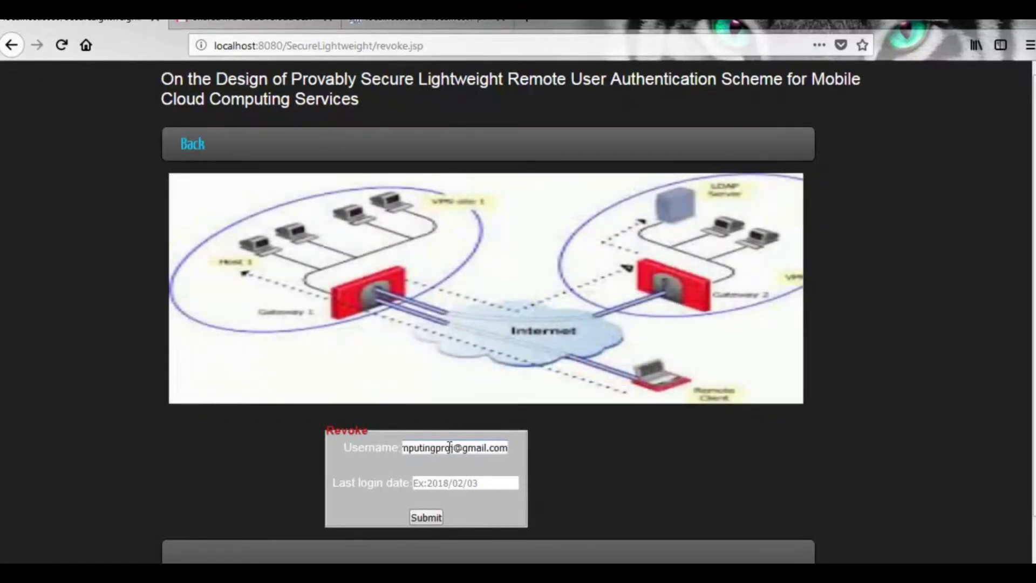
{"action": "left_click", "coordinate": [448, 482]}
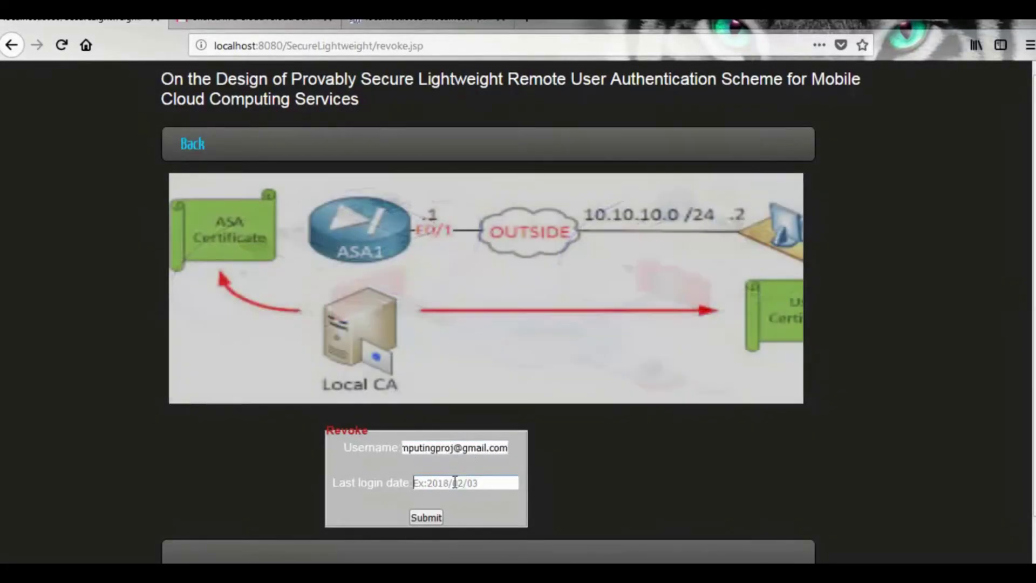
{"action": "type", "text": "2"}
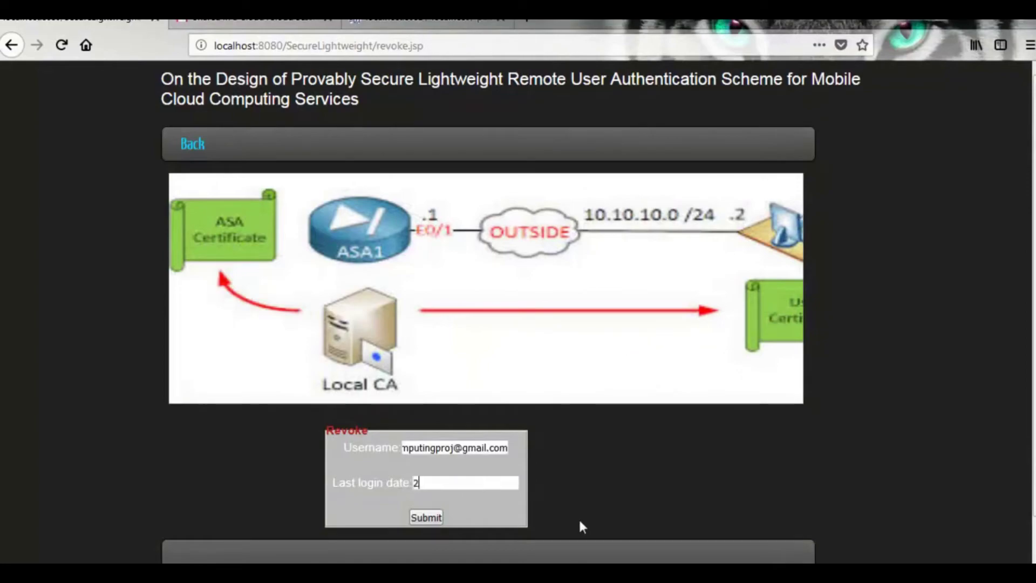
{"action": "type", "text": "018/"}
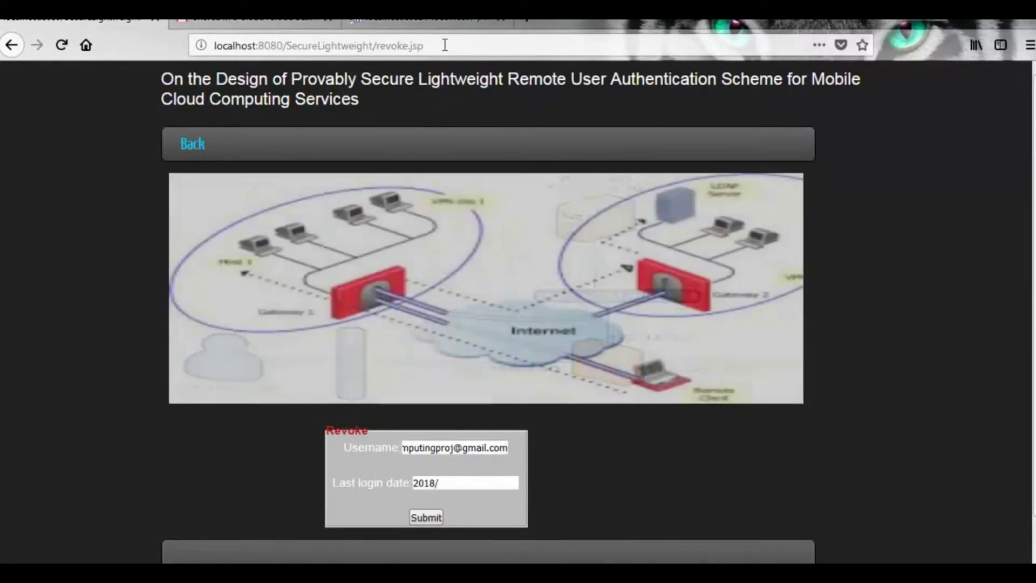
{"action": "left_click", "coordinate": [427, 20]}
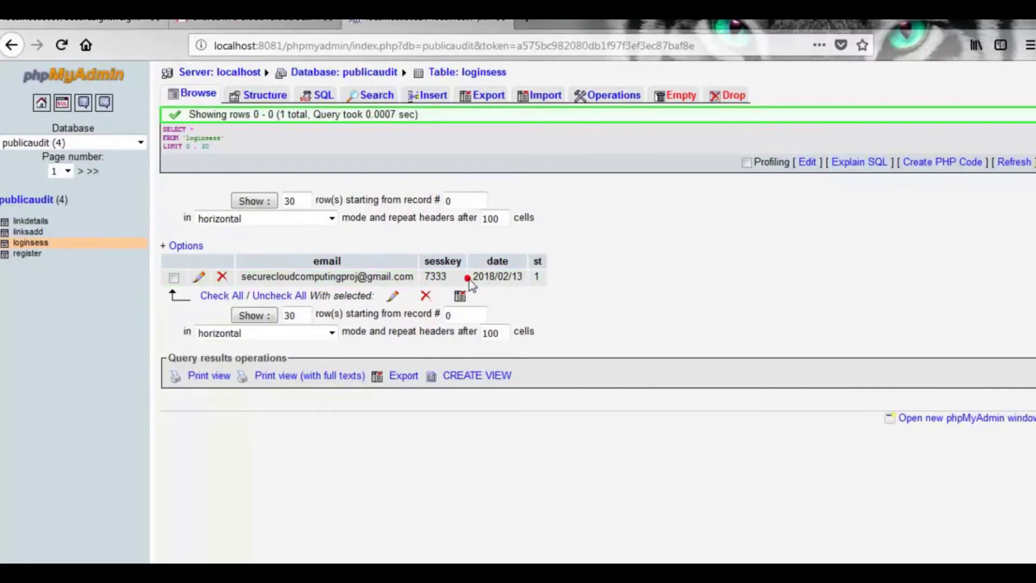
- Confirm the stored last login date 2018/02/13 in loginsess and go back to the revoke form's date field
{"action": "left_click", "coordinate": [30, 242]}
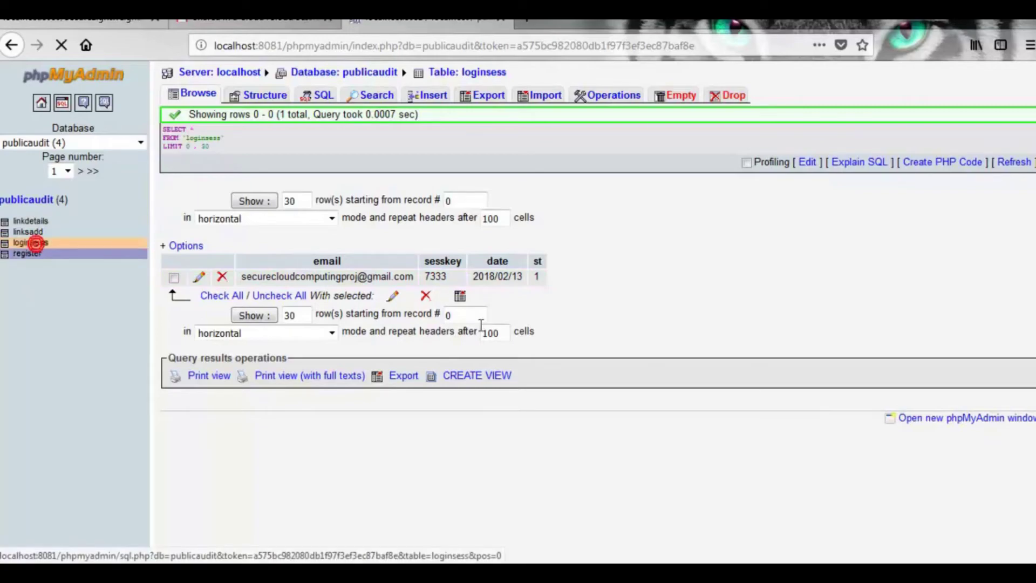
{"action": "left_click_drag", "start_coordinate": [472, 277], "coordinate": [523, 276]}
{"action": "key", "text": "ctrl+c"}
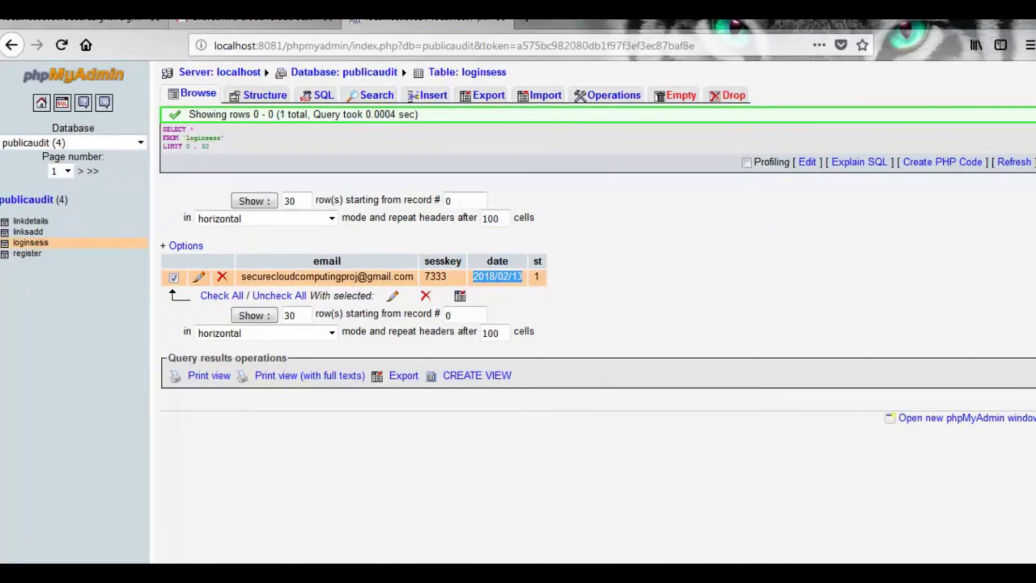
{"action": "left_click", "coordinate": [81, 18]}
{"action": "left_click", "coordinate": [442, 481]}
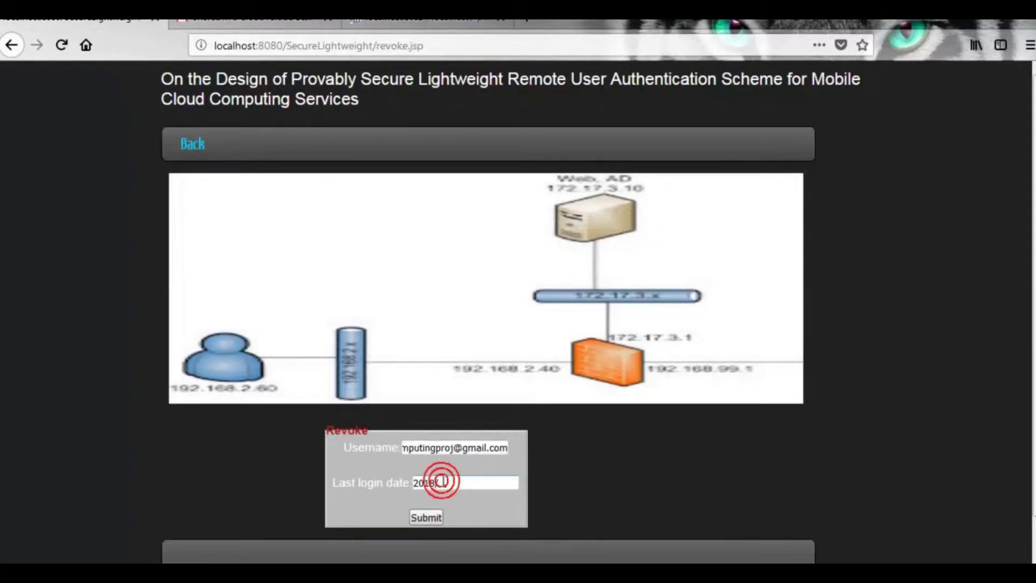
- Complete the last login date as 2018/02/13, submit the revoke, and select the Revoked successfully message
{"action": "key", "text": "ctrl+v"}
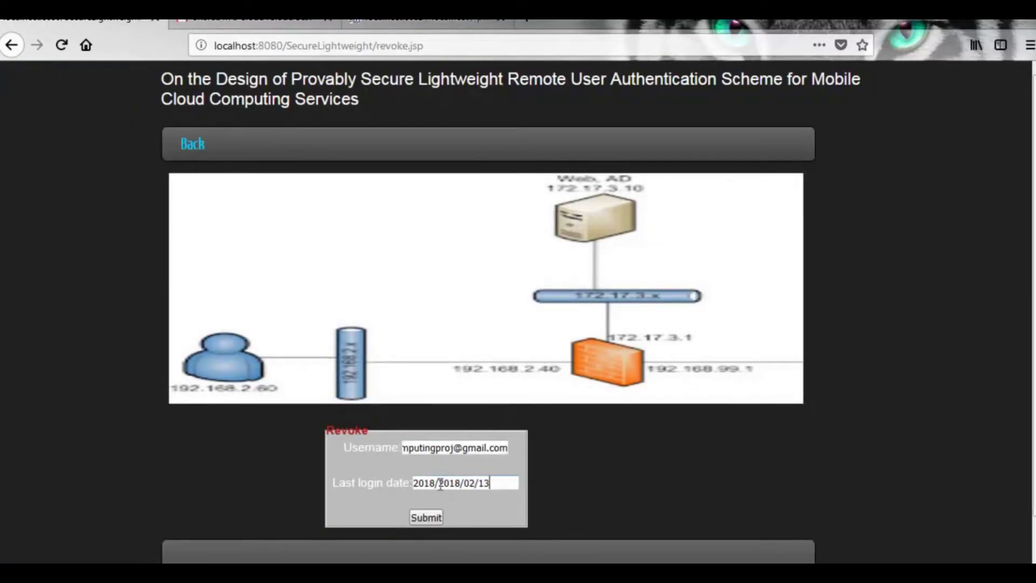
{"action": "key", "text": "BackSpace"}
{"action": "key", "text": "BackSpace"}
{"action": "key", "text": "BackSpace"}
{"action": "key", "text": "BackSpace"}
{"action": "key", "text": "BackSpace"}
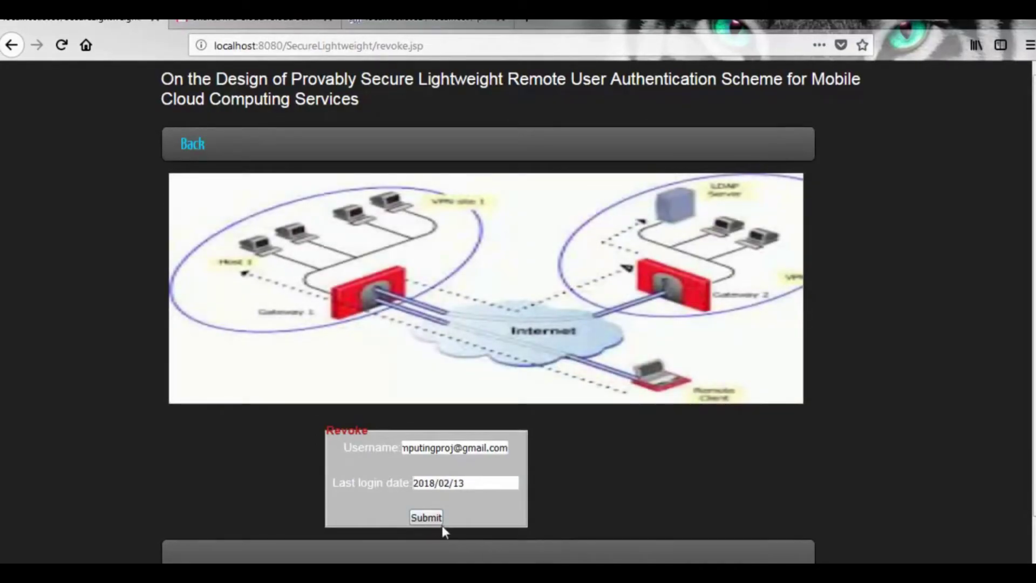
{"action": "left_click", "coordinate": [428, 518]}
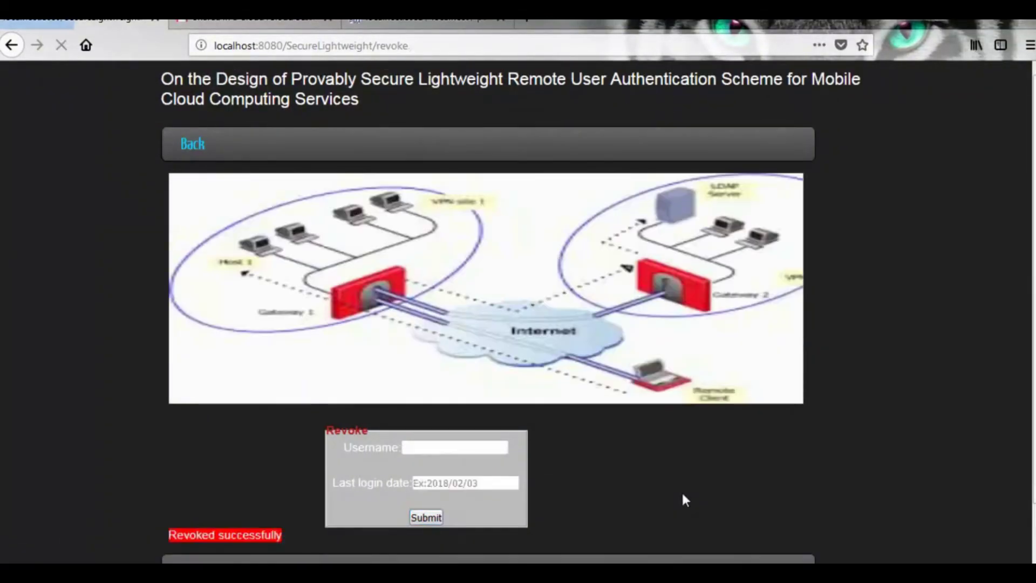
{"action": "left_click_drag", "start_coordinate": [167, 536], "coordinate": [296, 538]}
- Open the newest Revoked password email in Gmail and select its new password line
{"action": "left_click", "coordinate": [254, 21]}
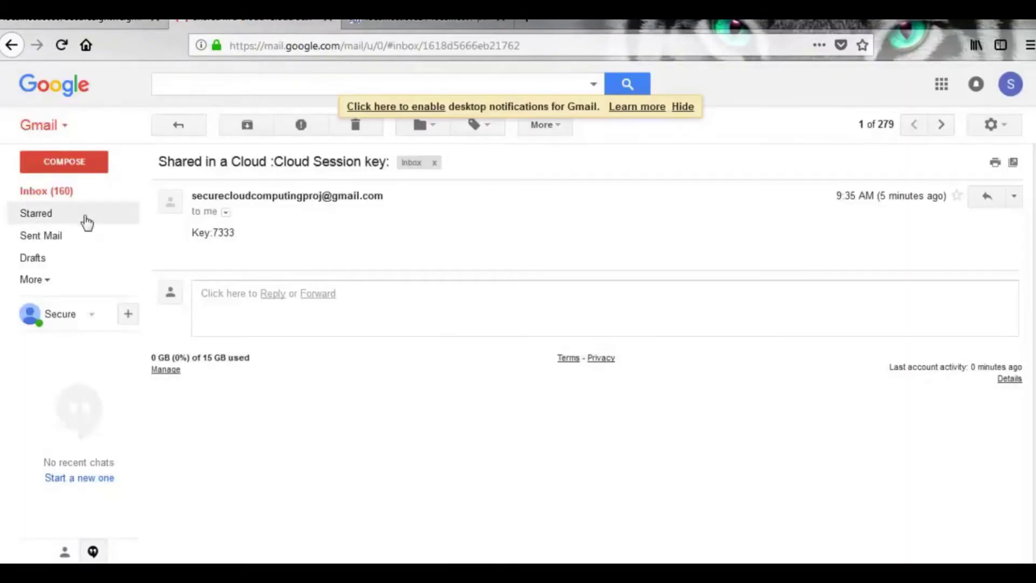
{"action": "left_click", "coordinate": [60, 192]}
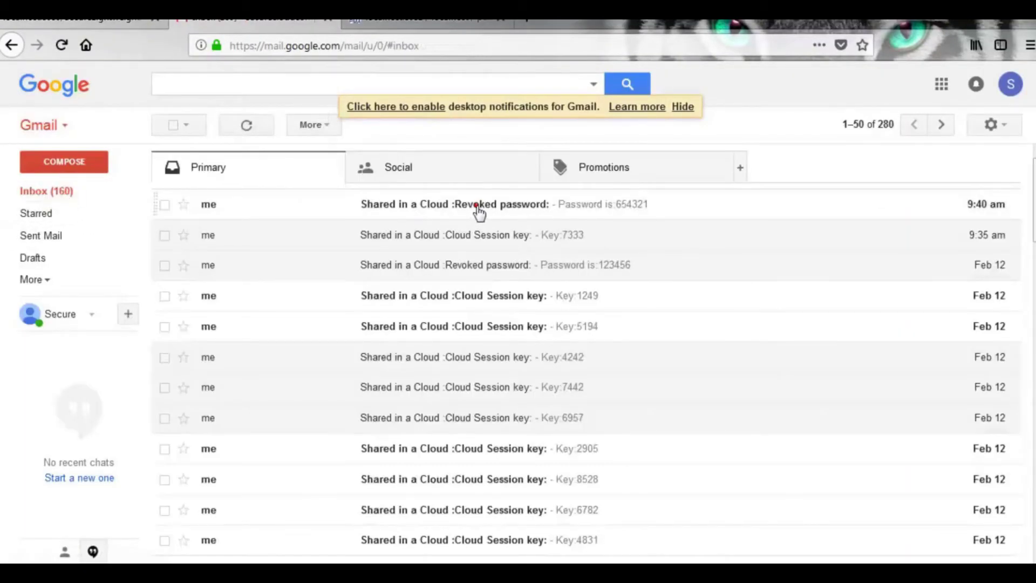
{"action": "left_click", "coordinate": [479, 212]}
{"action": "left_click_drag", "start_coordinate": [263, 226], "coordinate": [186, 235]}
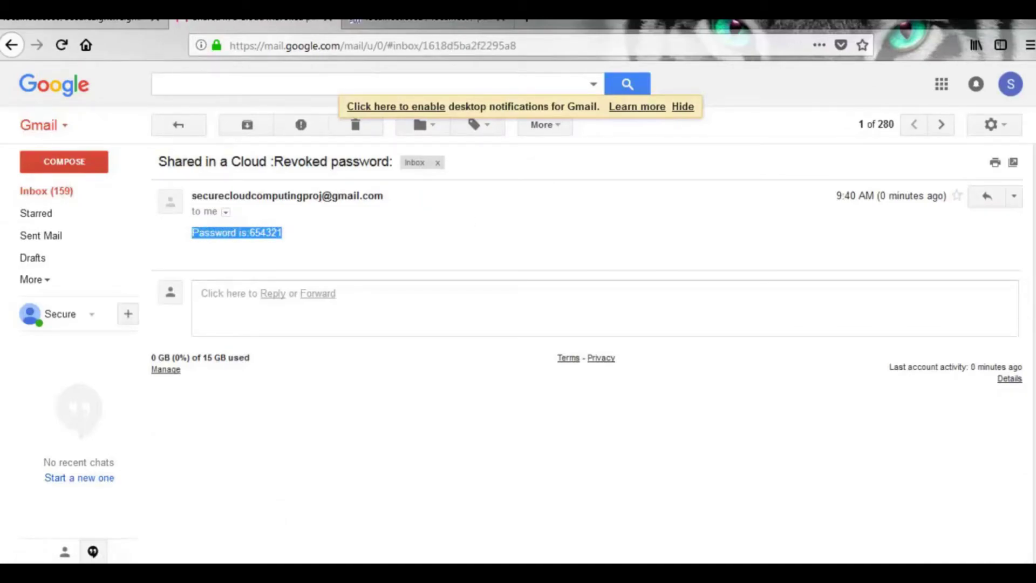
{"action": "left_click", "coordinate": [266, 238]}
{"action": "left_click", "coordinate": [475, 561]}
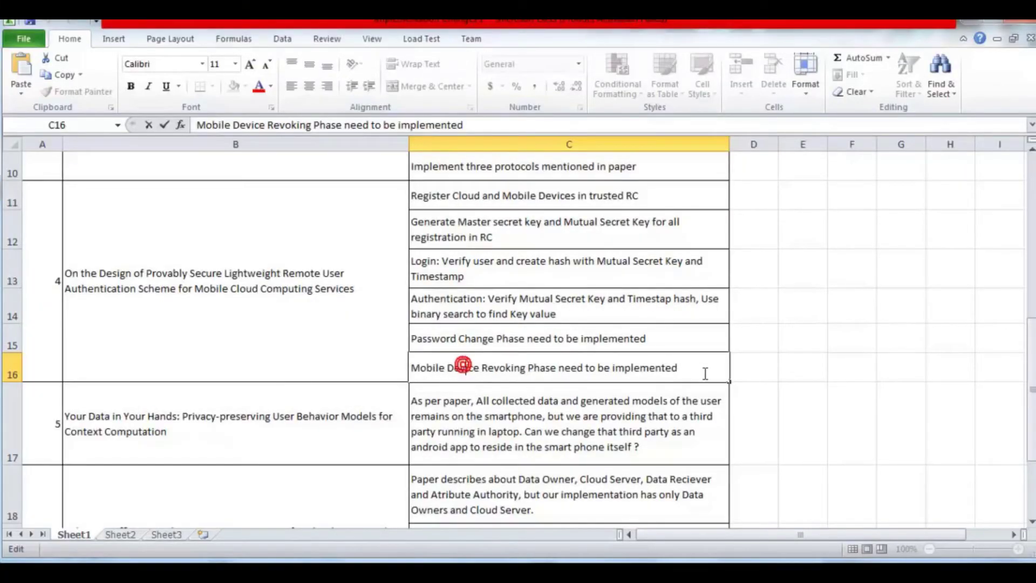
- Select the Mobile Device Revoking Phase task text in C16, then move to C15
{"action": "left_click_drag", "start_coordinate": [705, 372], "coordinate": [412, 367]}
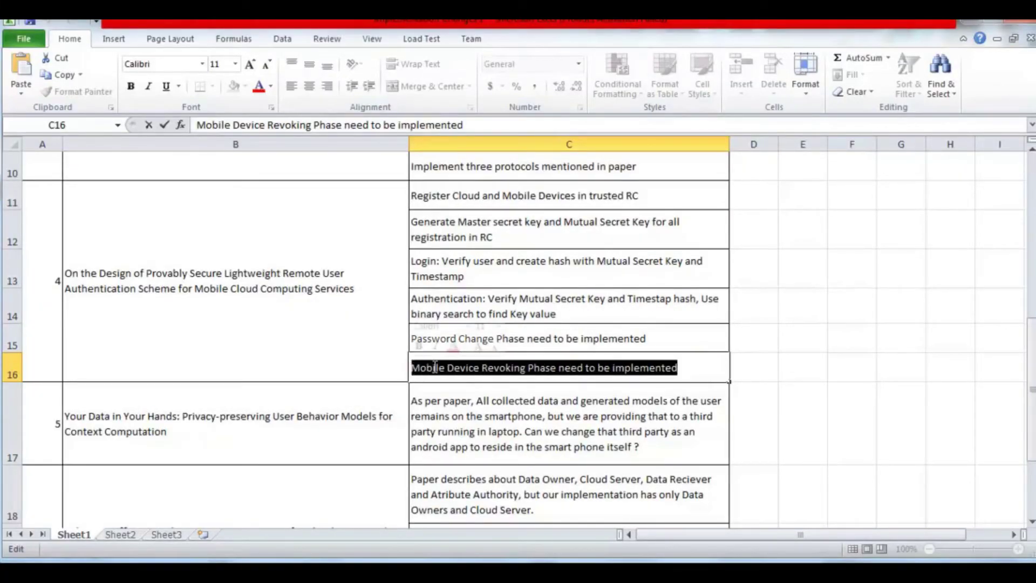
{"action": "left_click", "coordinate": [641, 337]}
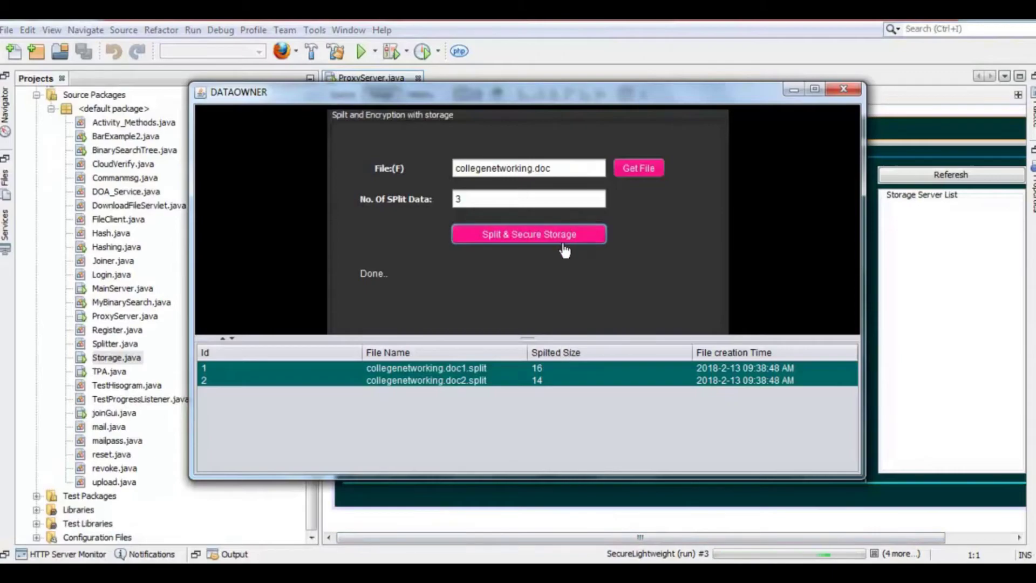
- Show the server details listing sent collegenetworking.doc split parts, then minimize both Cloud Server windows
{"action": "left_click", "coordinate": [456, 381]}
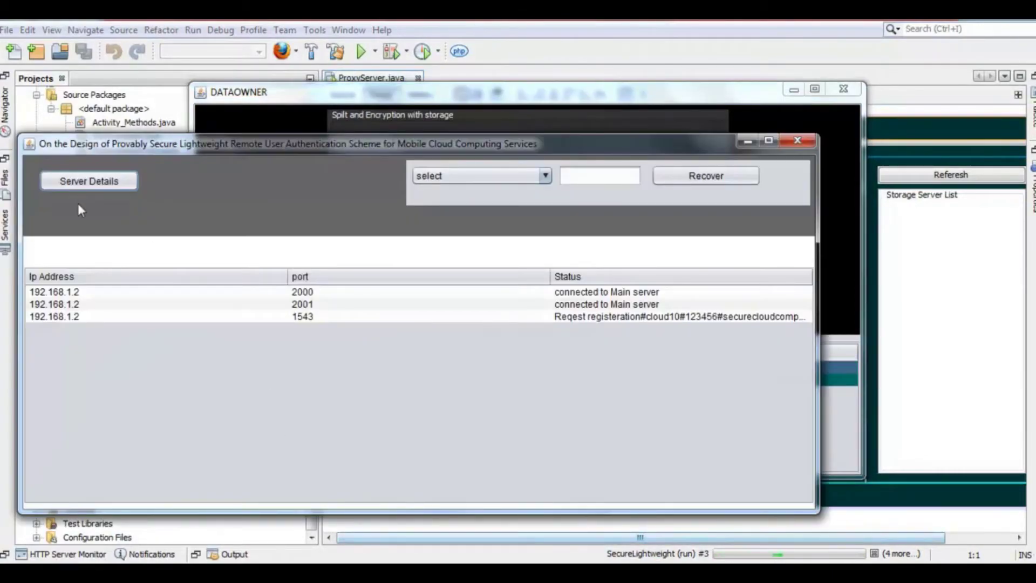
{"action": "left_click", "coordinate": [87, 180]}
{"action": "left_click", "coordinate": [592, 317]}
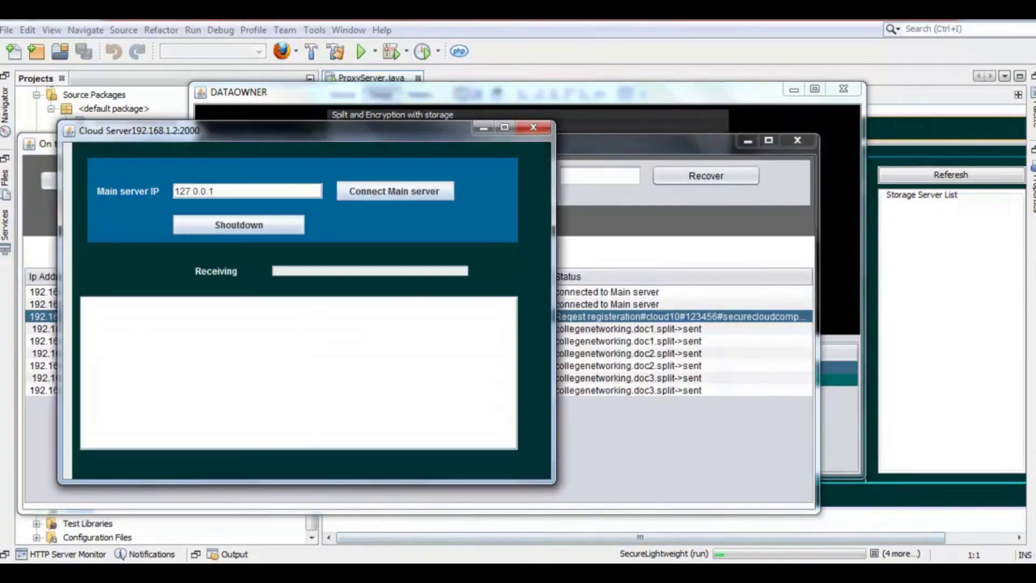
{"action": "left_click", "coordinate": [482, 129]}
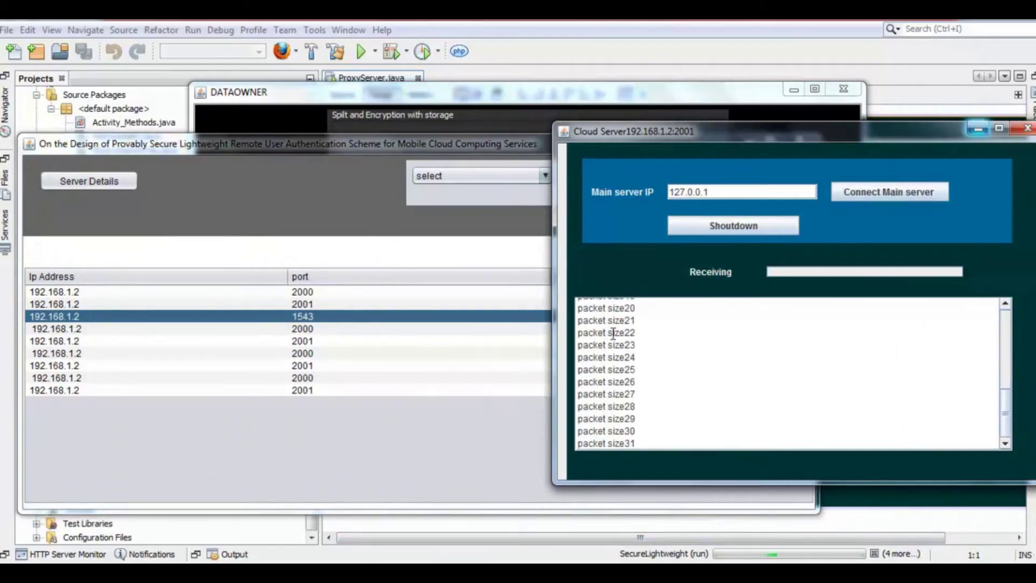
{"action": "left_click", "coordinate": [972, 130]}
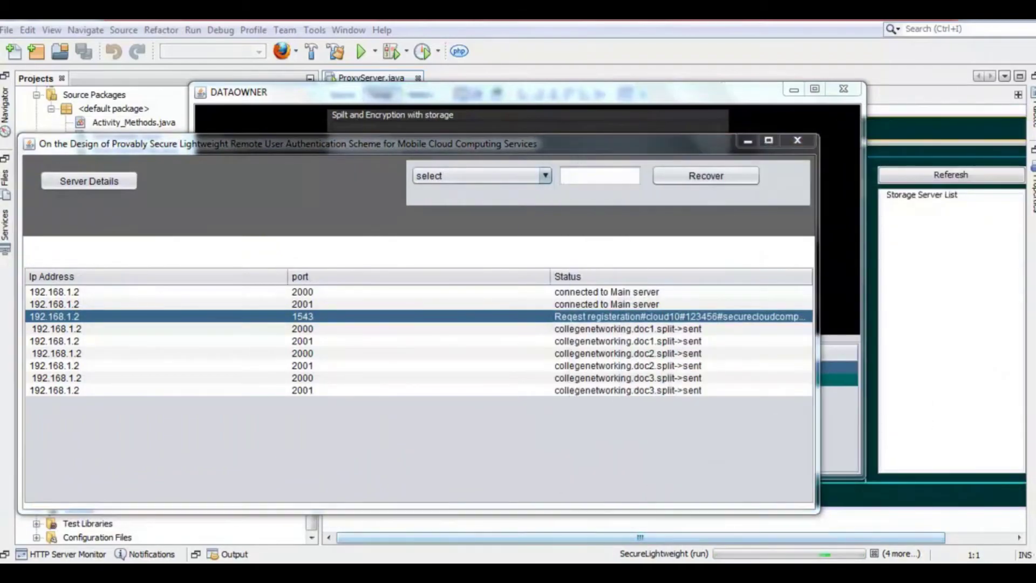
- Bring up the Proxy Server and TPA windows and select the ProofGen auditing line
{"action": "mouse_move", "coordinate": [805, 553]}
{"action": "left_click", "coordinate": [717, 531]}
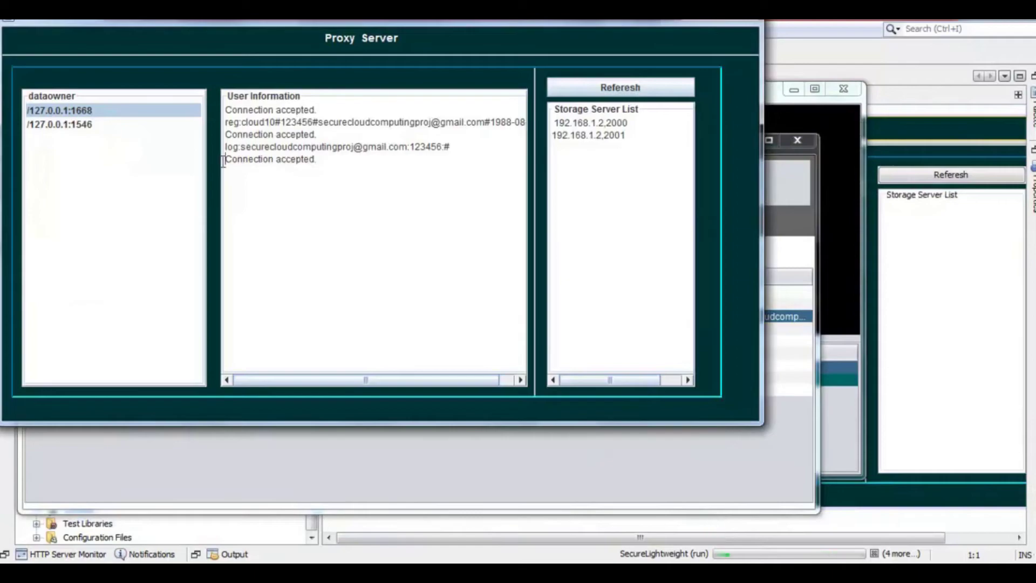
{"action": "mouse_move", "coordinate": [804, 556]}
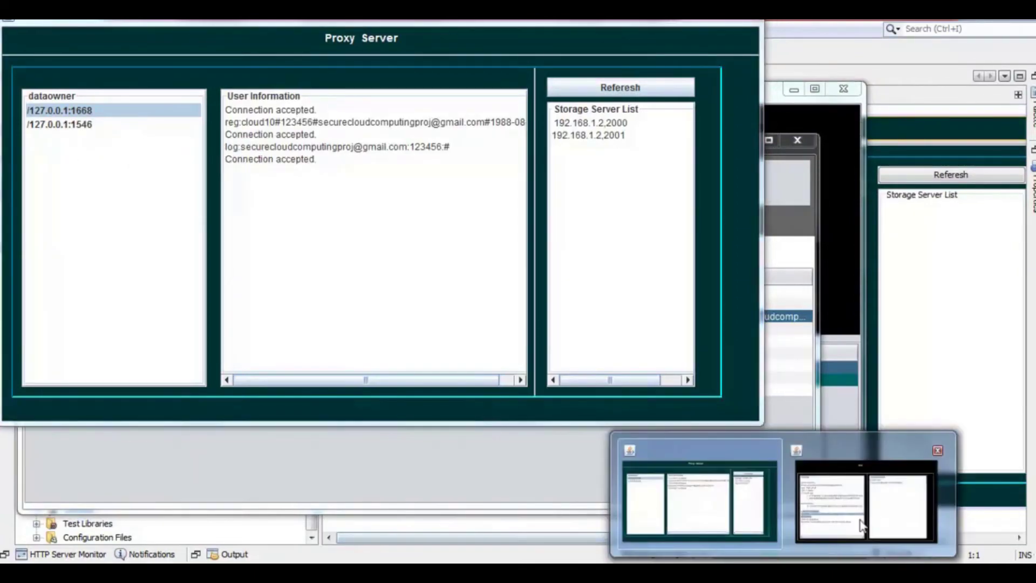
{"action": "left_click", "coordinate": [869, 510]}
{"action": "left_click_drag", "start_coordinate": [241, 503], "coordinate": [446, 508]}
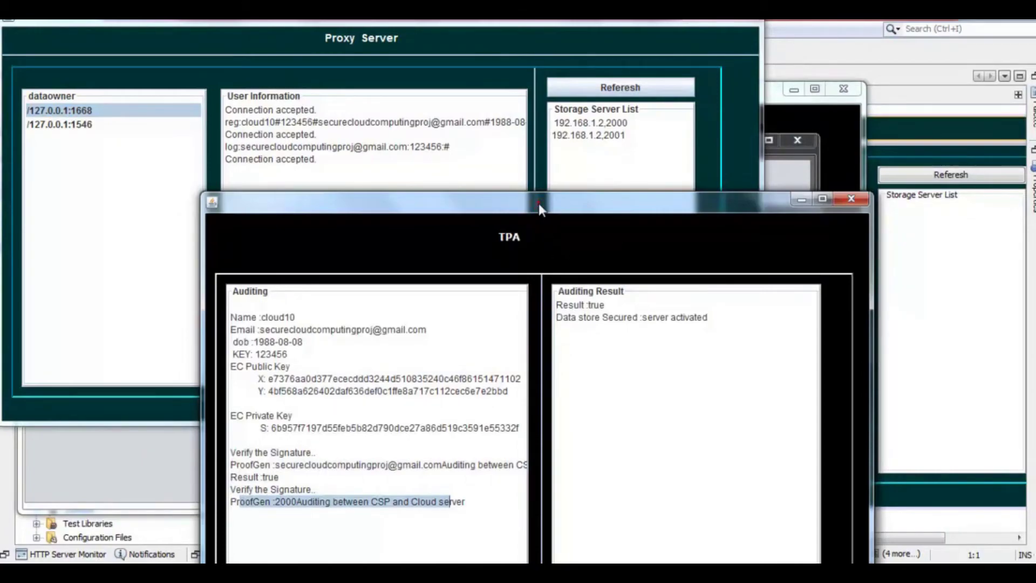
{"action": "left_click_drag", "start_coordinate": [540, 208], "coordinate": [500, 113]}
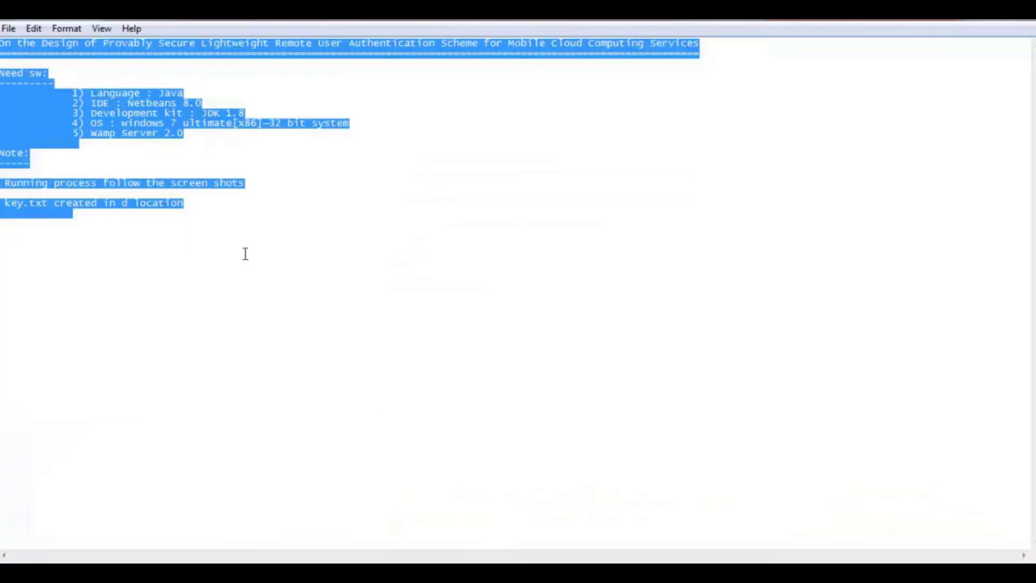
- Place the cursor after the key.txt line in Notepad, then expand cloudreports.gui in NetBeans
{"action": "left_click", "coordinate": [215, 205]}
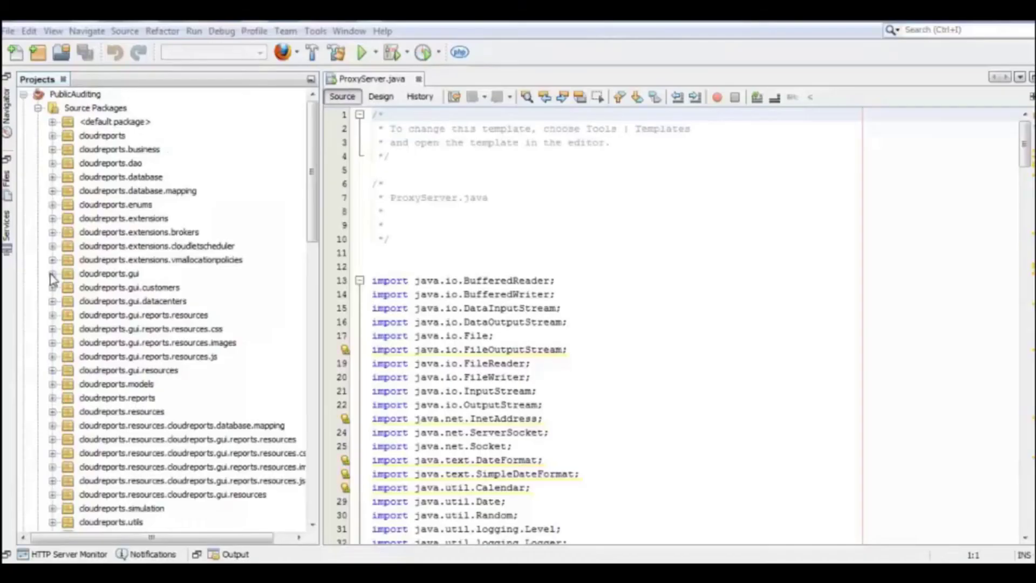
{"action": "left_click", "coordinate": [52, 274]}
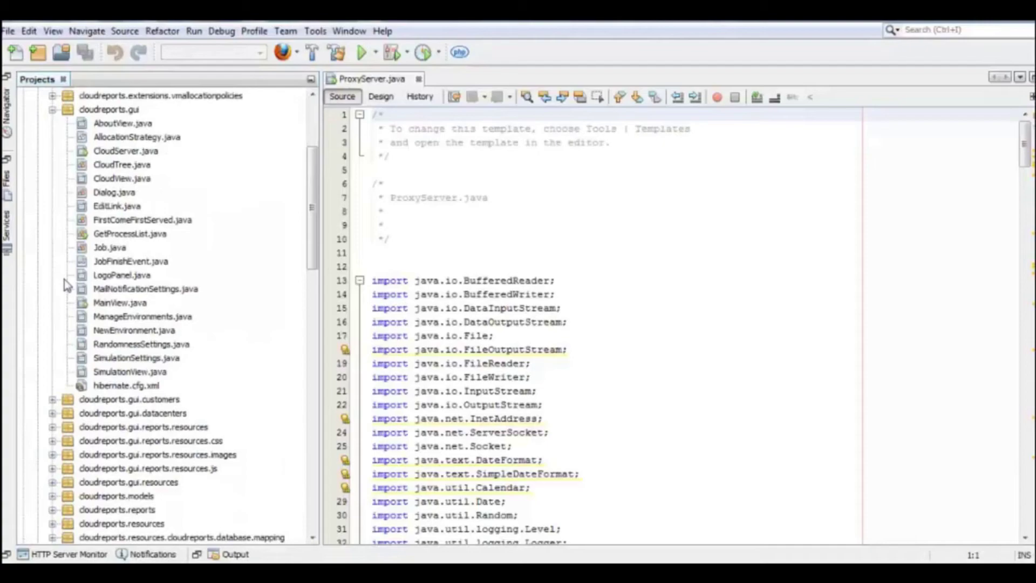
- Run MainView.java to launch CloudReports, then drag the Output panel divider down to enlarge the editor
{"action": "right_click", "coordinate": [111, 303]}
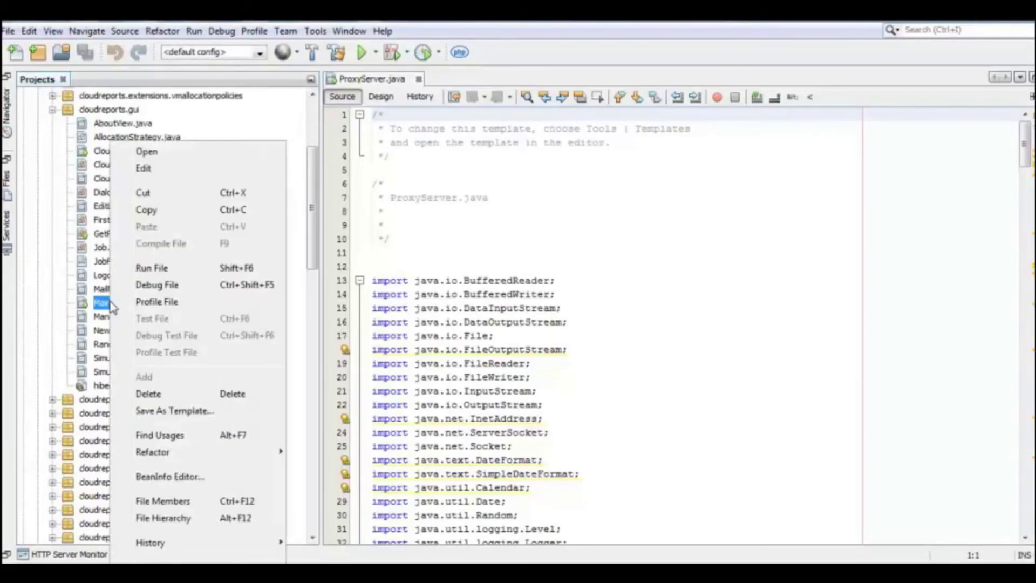
{"action": "left_click", "coordinate": [144, 268]}
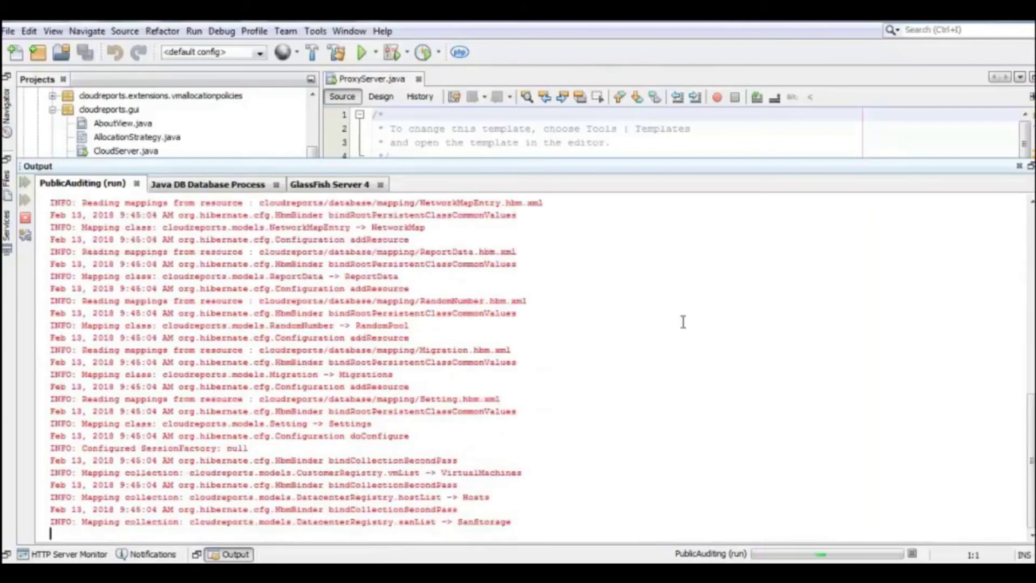
{"action": "left_click_drag", "start_coordinate": [479, 157], "coordinate": [486, 423]}
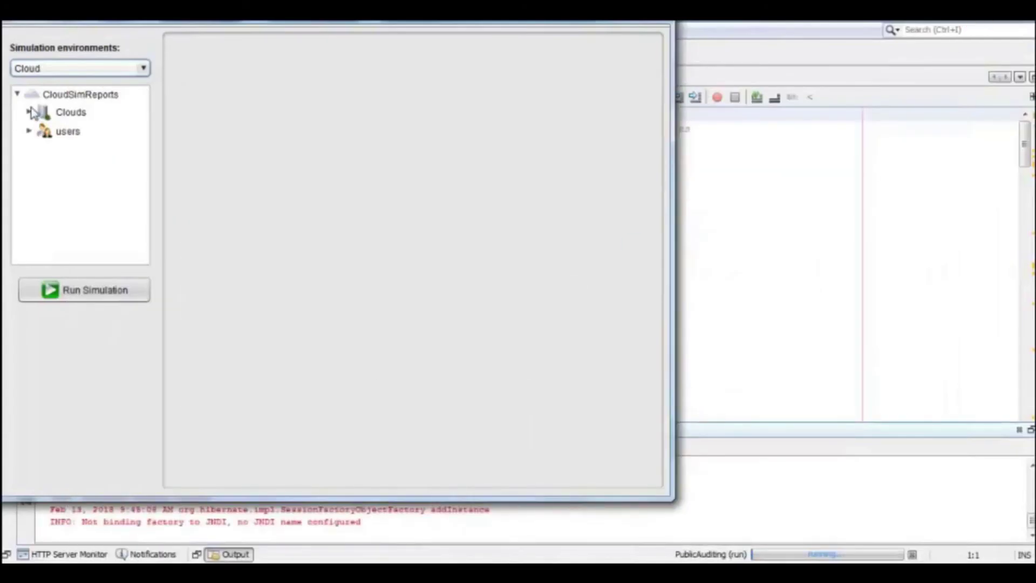
- Under Clouds > Cloud0, add the registered users as customers with an Add task
{"action": "left_click", "coordinate": [29, 112]}
{"action": "left_click", "coordinate": [64, 130]}
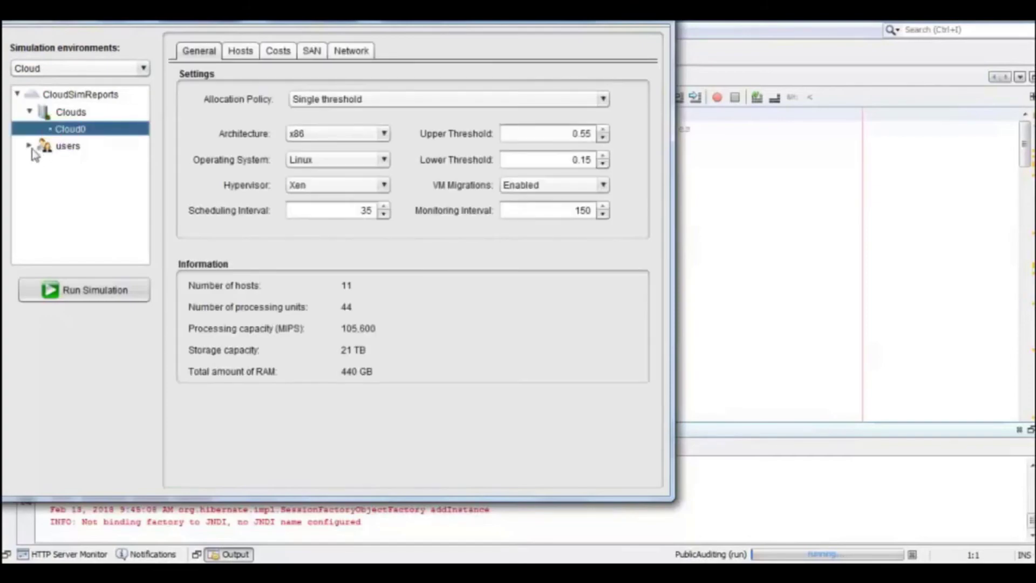
{"action": "left_click", "coordinate": [57, 145]}
{"action": "left_click", "coordinate": [229, 100]}
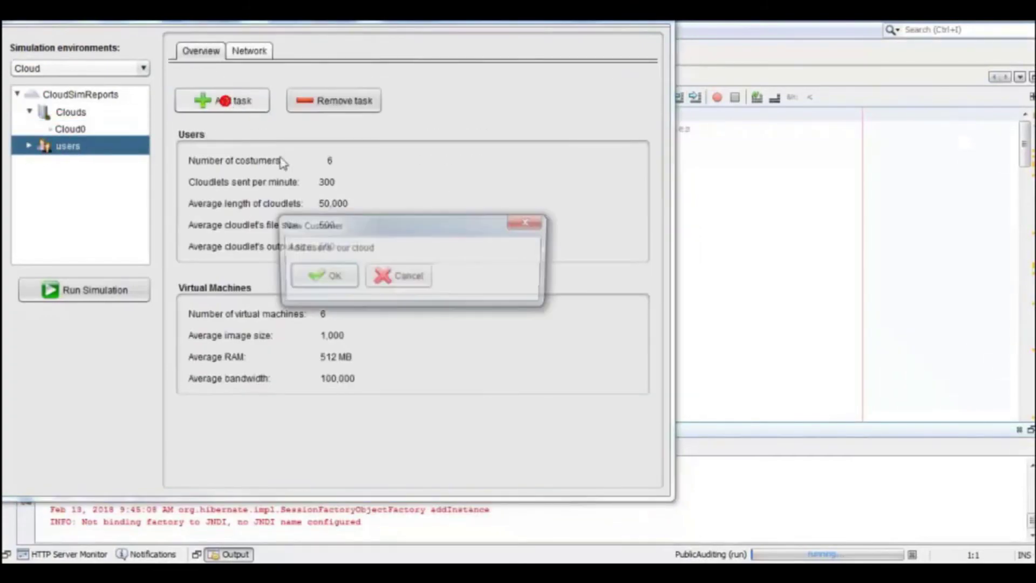
{"action": "left_click", "coordinate": [334, 278]}
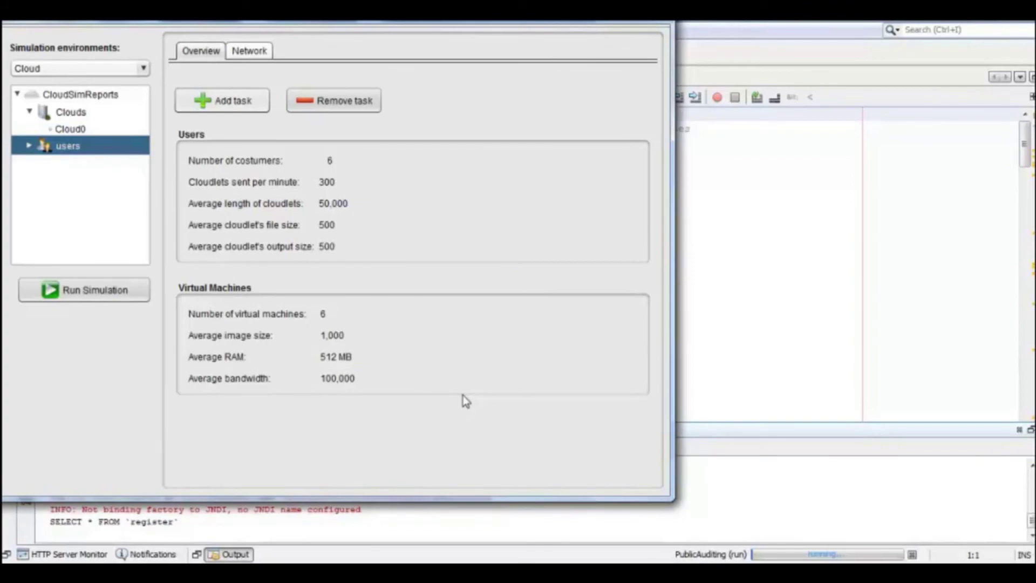
- Review cloud10's virtual machines, utilization profile and network links, then start the simulation
{"action": "left_click", "coordinate": [28, 146]}
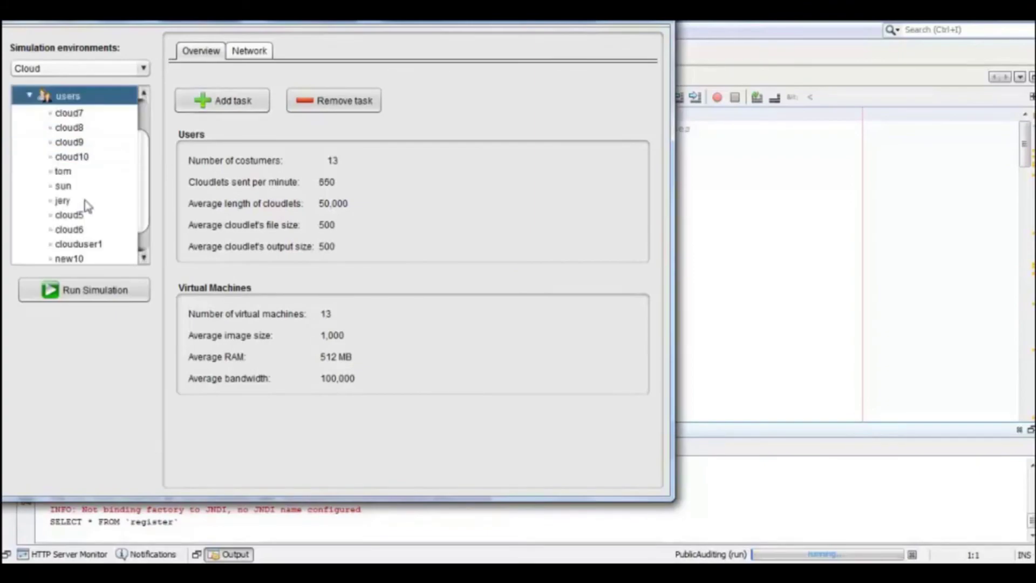
{"action": "left_click", "coordinate": [61, 132]}
{"action": "left_click", "coordinate": [70, 157]}
{"action": "scroll", "coordinate": [75, 162], "scroll_direction": "down", "scroll_amount": 1}
{"action": "scroll", "coordinate": [108, 162], "scroll_direction": "up", "scroll_amount": 2}
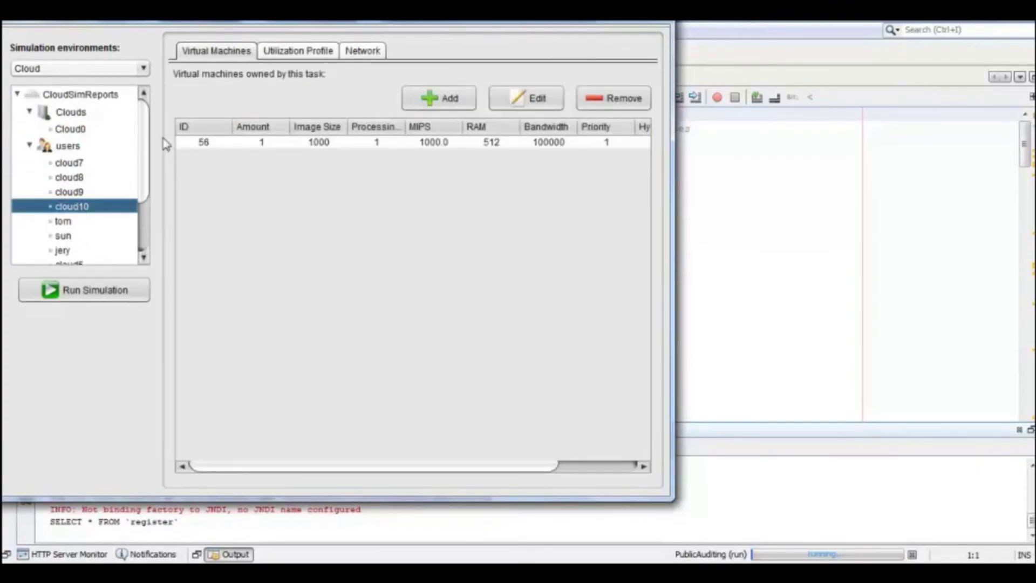
{"action": "left_click", "coordinate": [294, 52]}
{"action": "left_click", "coordinate": [359, 55]}
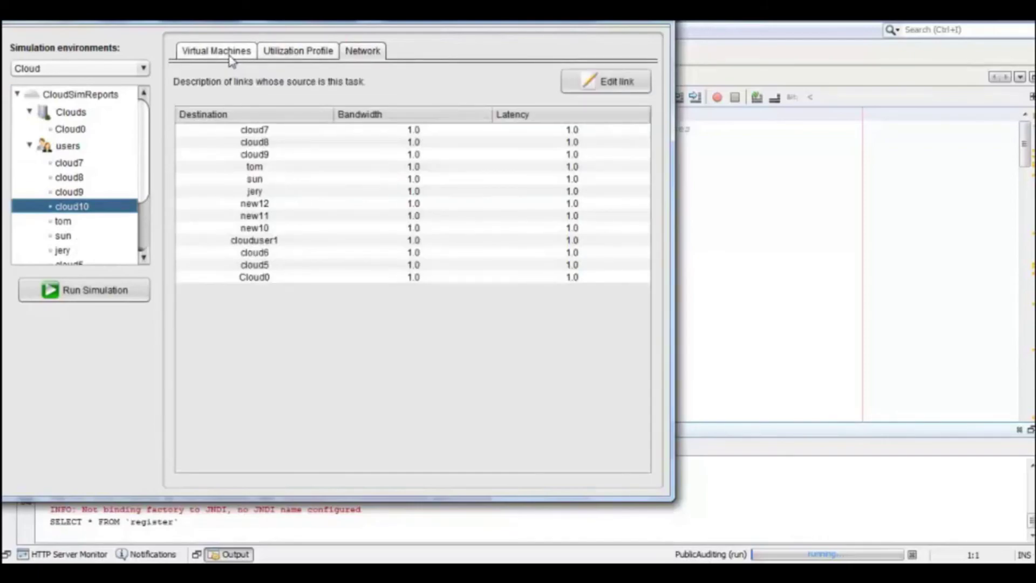
{"action": "left_click", "coordinate": [231, 53]}
{"action": "left_click", "coordinate": [84, 290]}
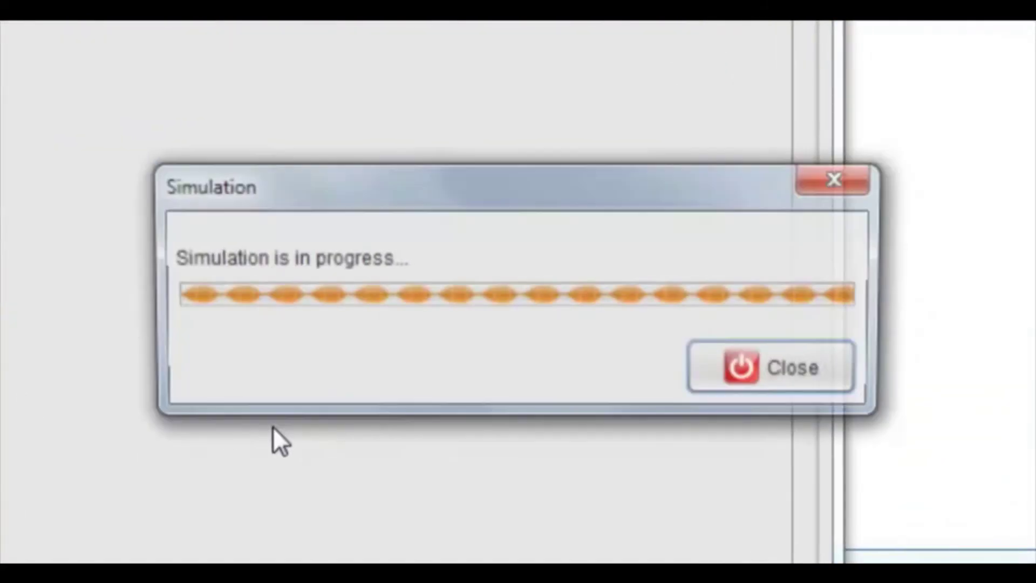